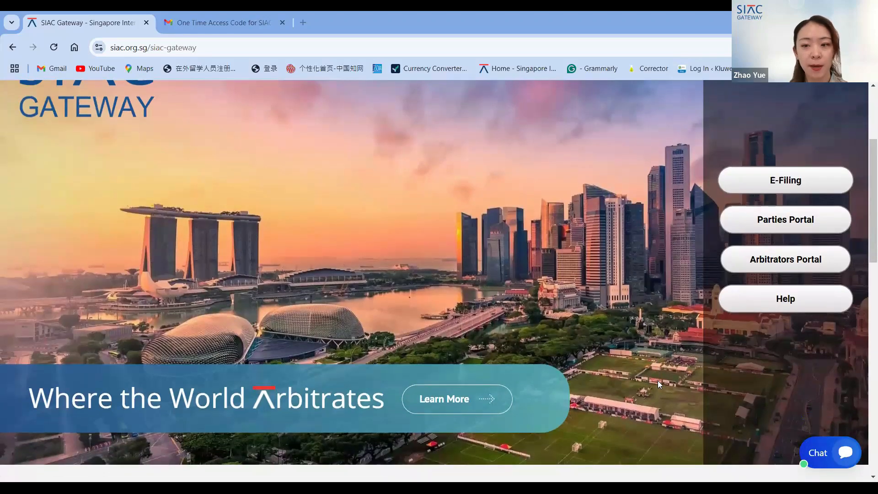
- Browse the SIAC Gateway page's how-to guides and FAQ sections
scroll(618, 389, down, 1)
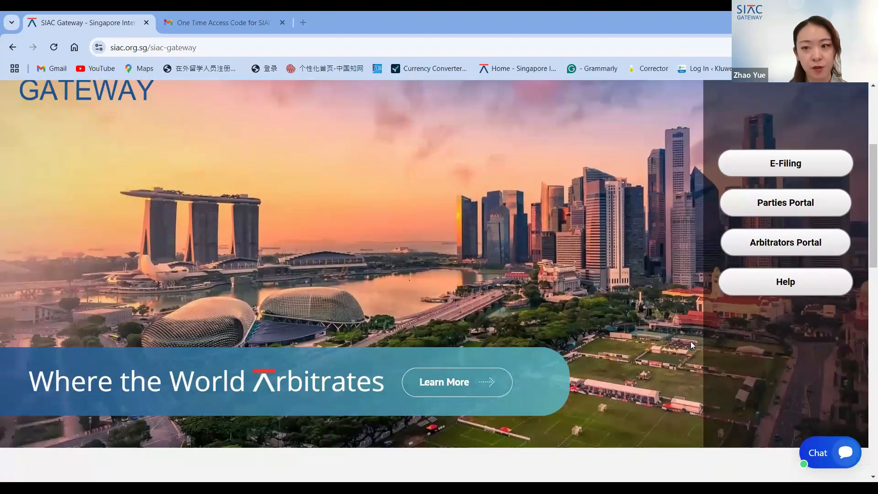
scroll(597, 378, down, 1)
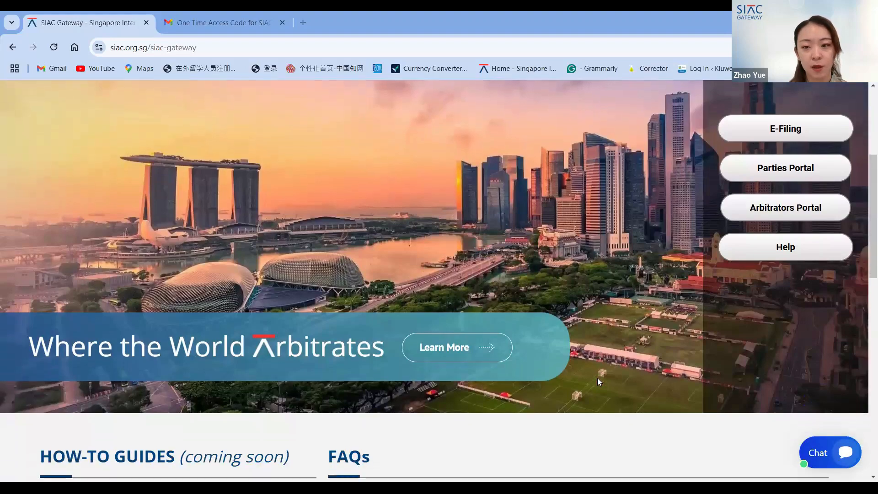
scroll(597, 377, down, 1)
scroll(594, 426, down, 1)
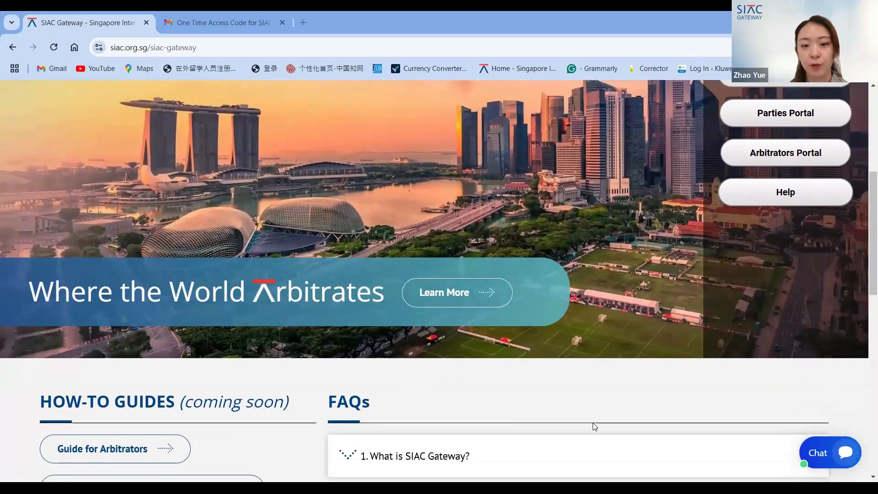
scroll(594, 426, up, 3)
scroll(592, 423, down, 6)
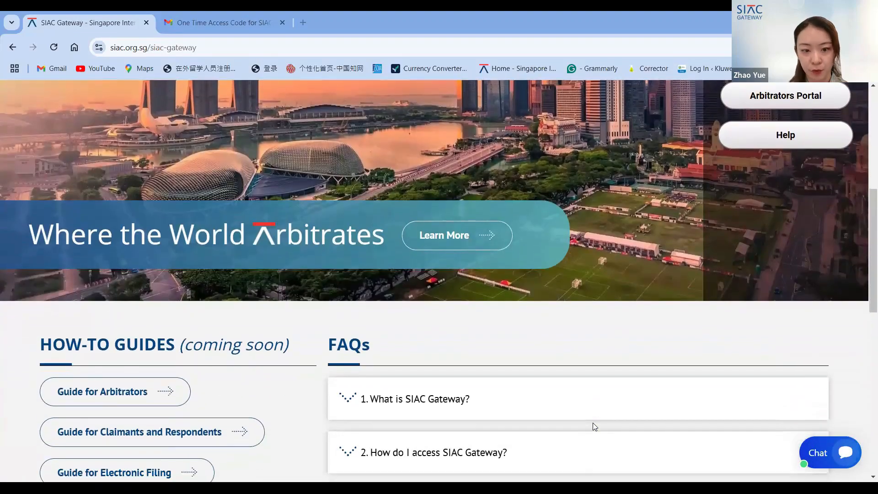
scroll(593, 422, up, 1)
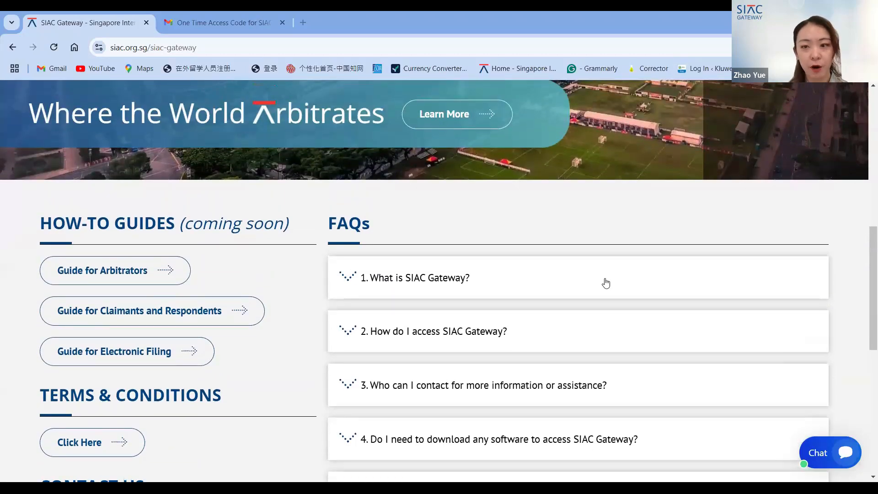
scroll(603, 284, up, 1)
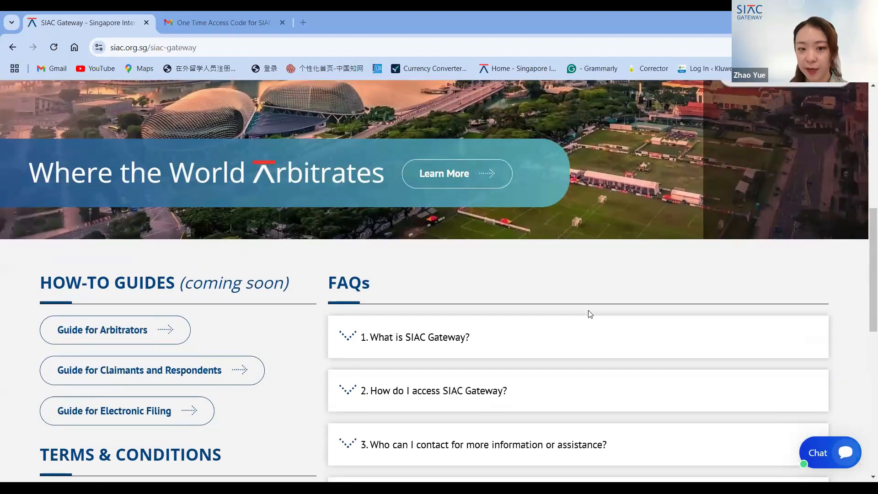
scroll(590, 314, down, 2)
scroll(590, 314, down, 1)
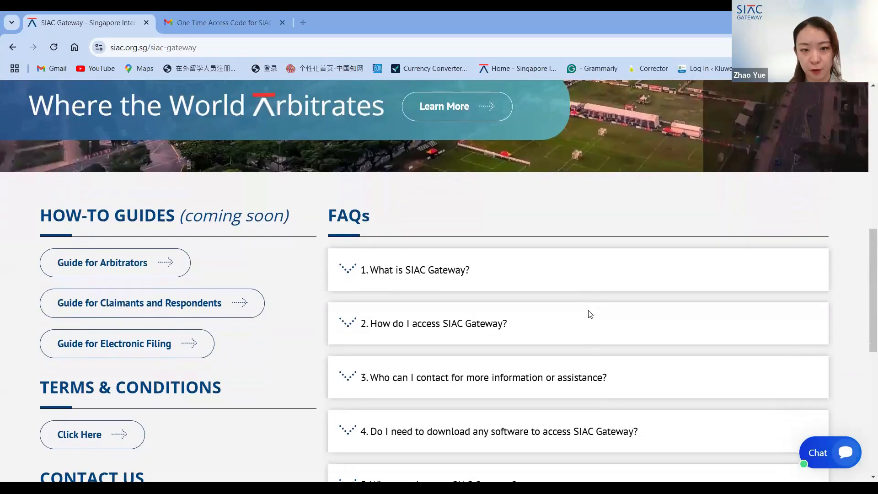
scroll(589, 314, down, 1)
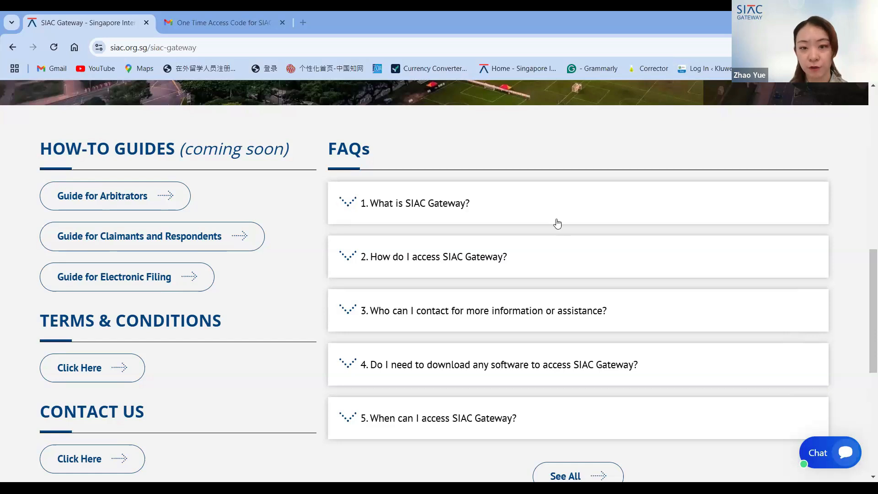
scroll(557, 223, up, 1)
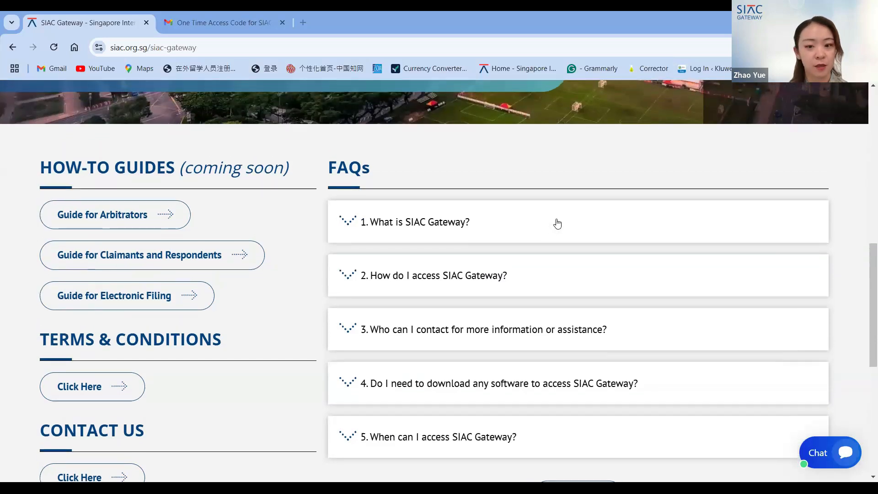
scroll(557, 224, down, 1)
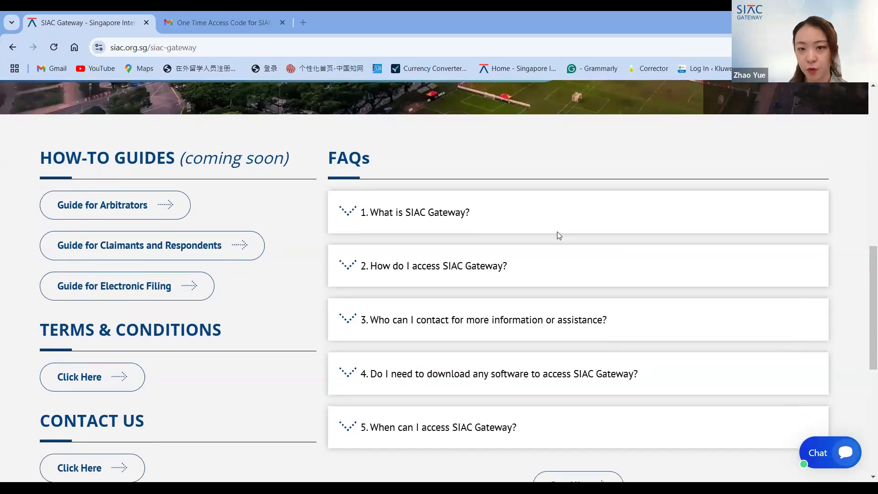
scroll(556, 233, up, 1)
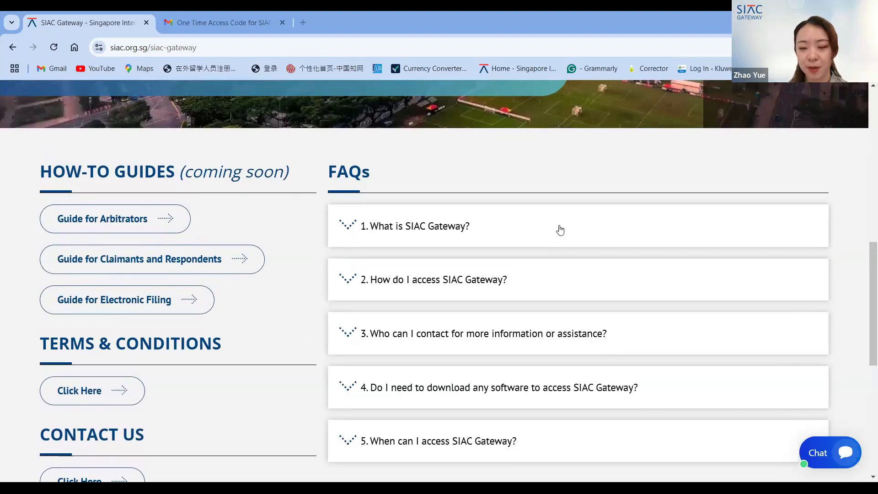
scroll(537, 245, up, 2)
scroll(537, 245, down, 2)
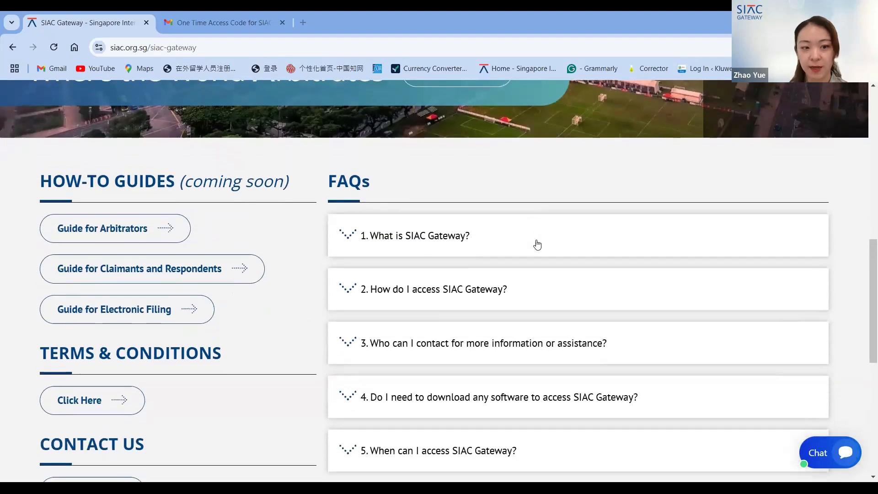
scroll(537, 245, up, 3)
scroll(537, 245, up, 7)
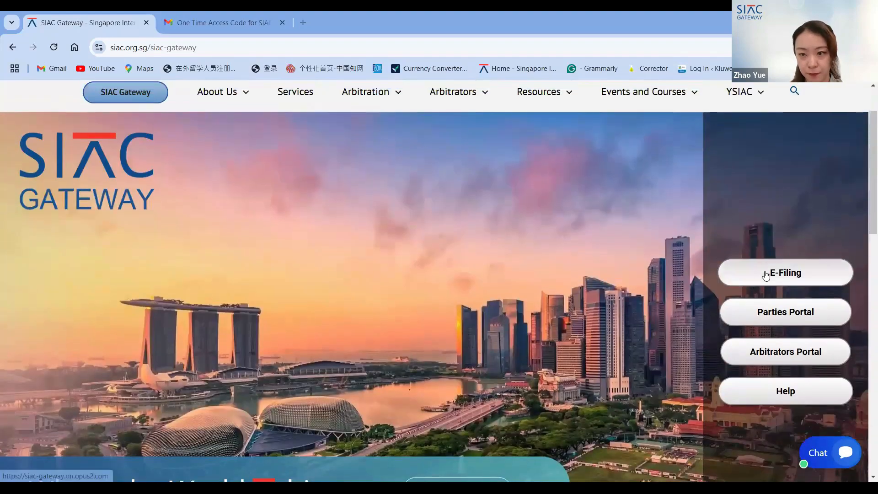
- Open the E-Filing portal and sign in with the filer's e-mail address
click(766, 275)
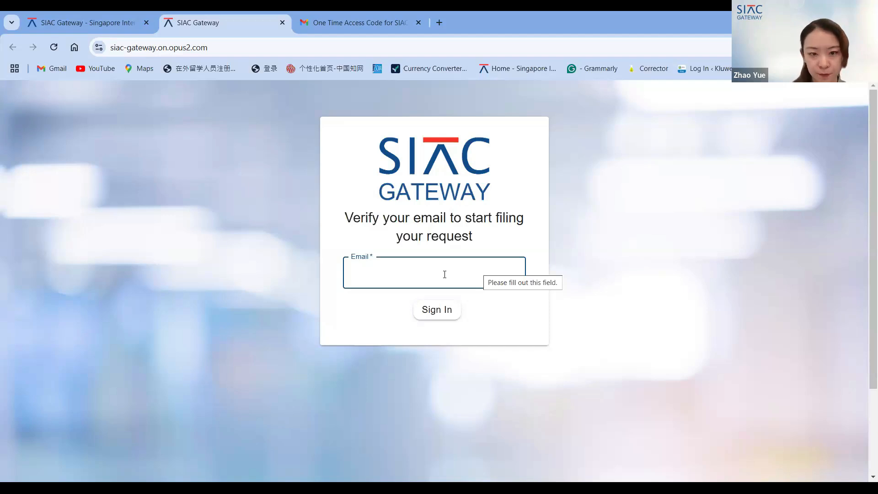
text(g)
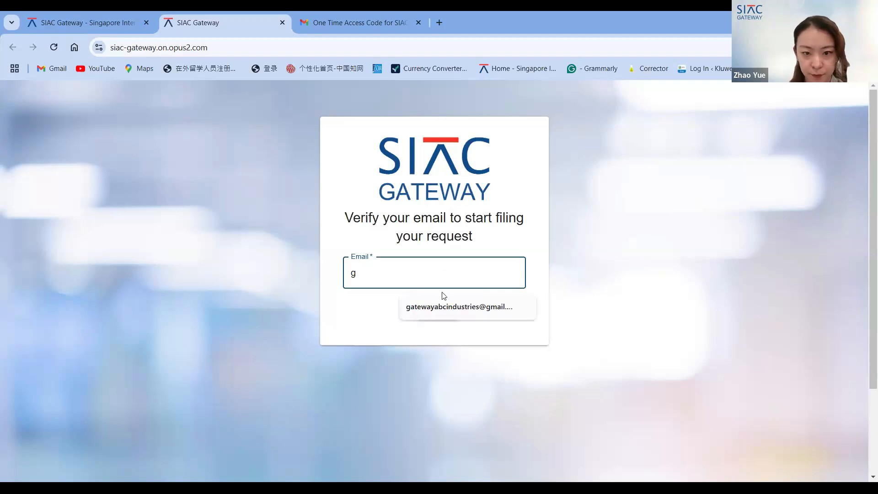
click(437, 308)
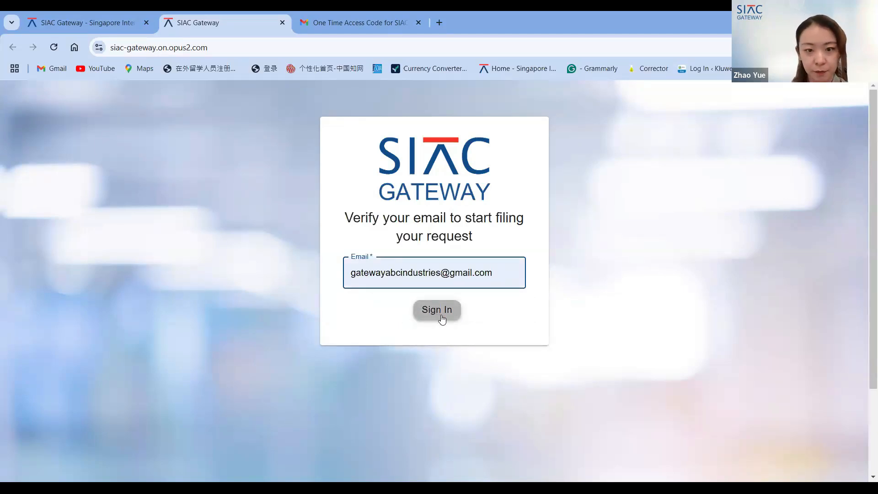
click(441, 318)
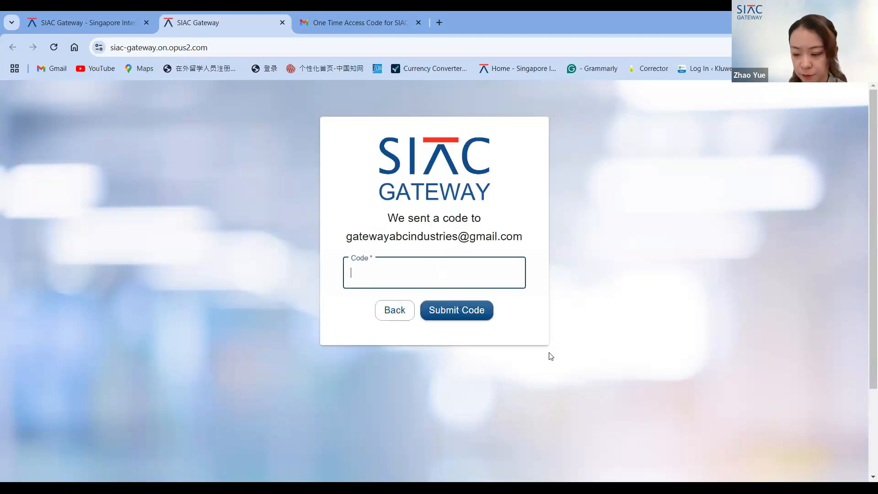
- Switch to Gmail, open the latest One Time Access Code e-mail from SIAC Gateway and copy the passcode
click(434, 273)
click(346, 319)
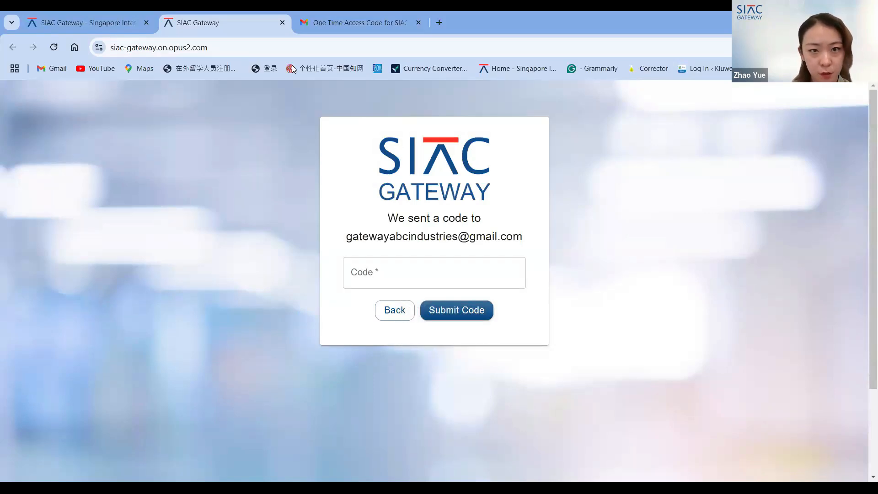
key(ctrl+Tab)
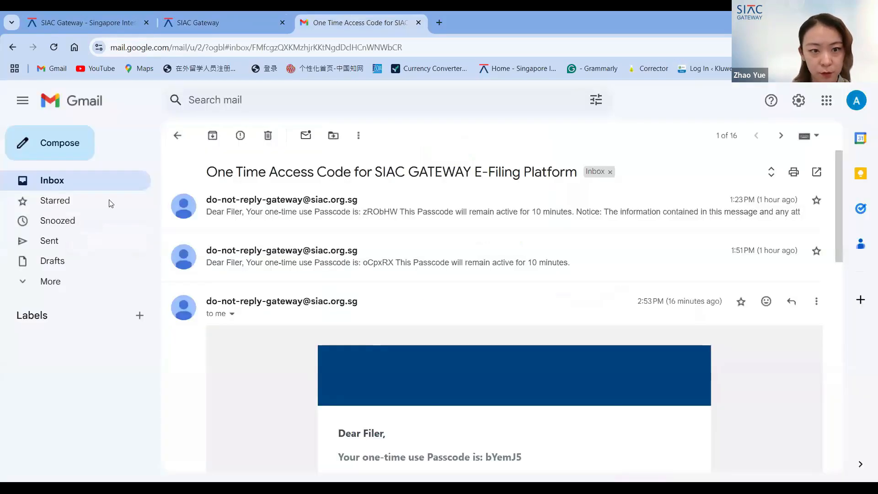
click(88, 180)
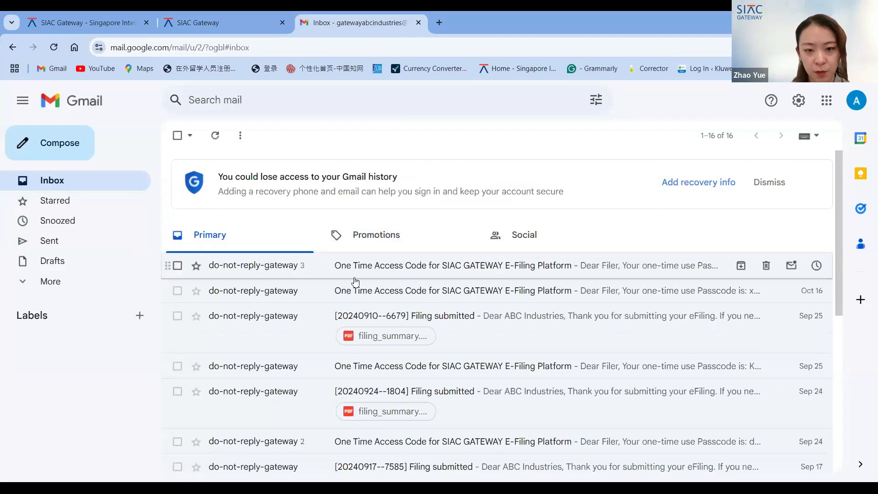
click(355, 278)
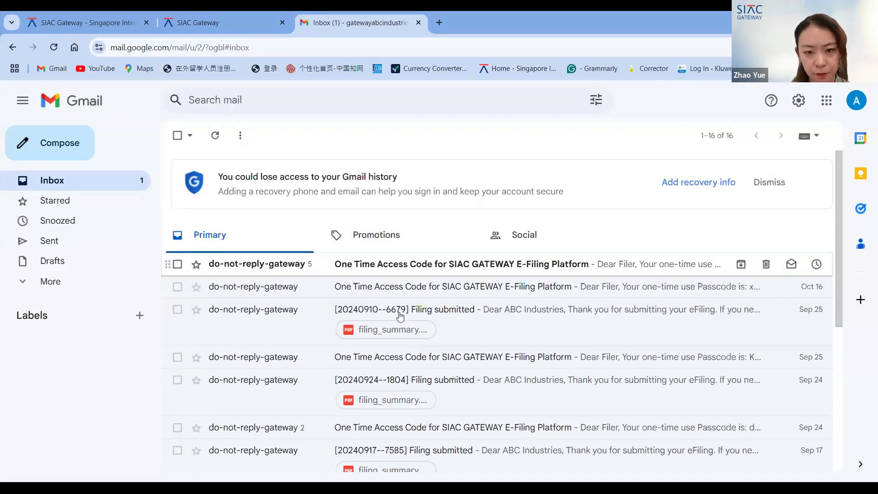
click(386, 271)
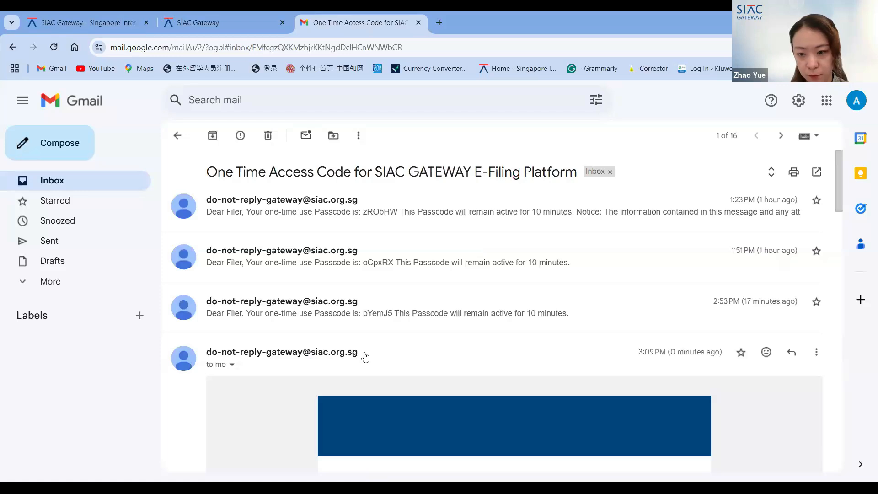
scroll(337, 373, down, 5)
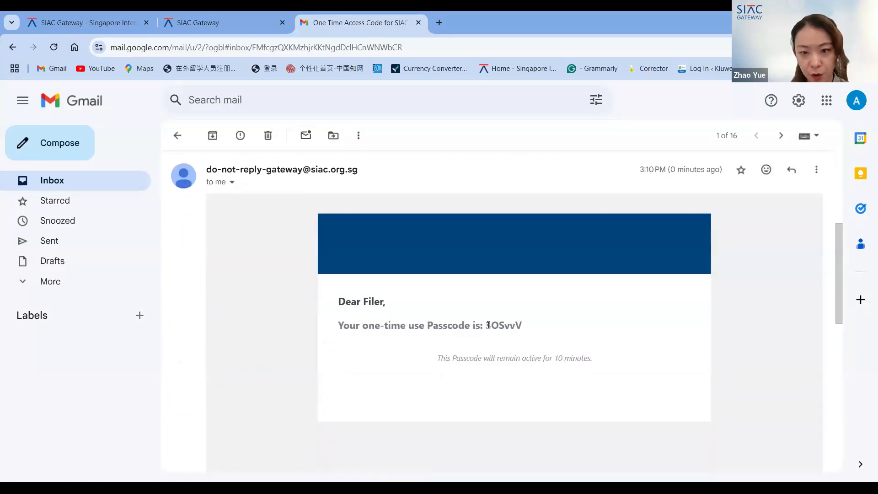
drag(485, 324, 521, 325)
key(ctrl+c)
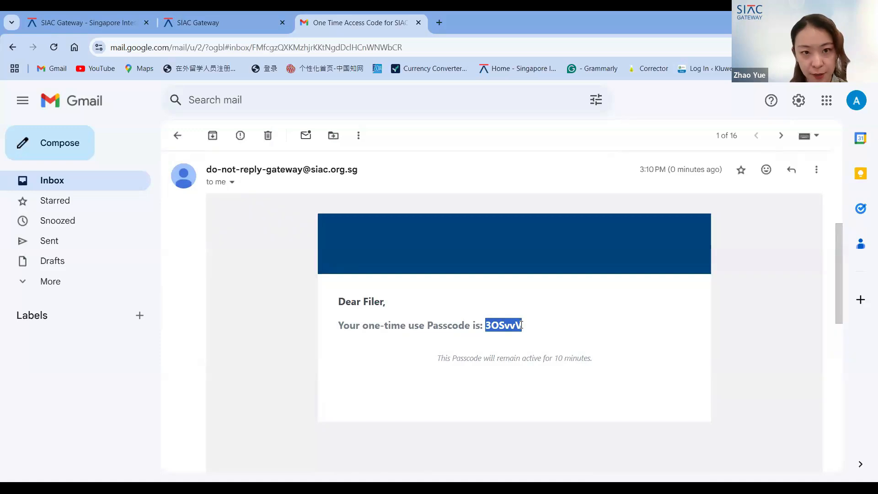
- Return to the SIAC Gateway tab, paste the one-time verification code into the code field and submit it
click(196, 22)
click(377, 264)
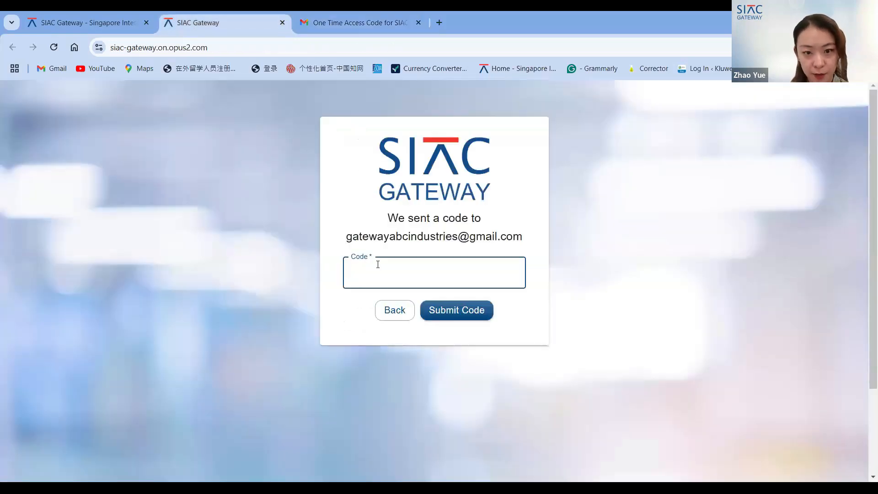
key(ctrl+v)
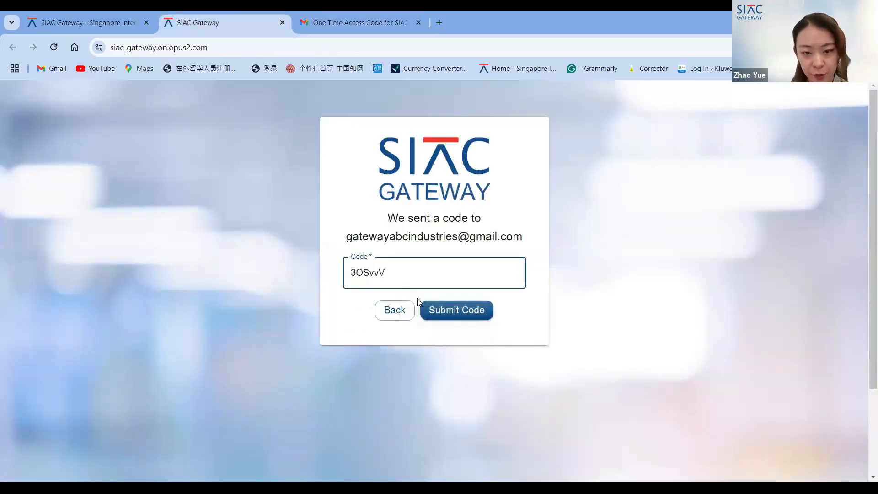
click(442, 309)
- Open the Create new request type list and review the available request types without choosing one
scroll(177, 453, down, 1)
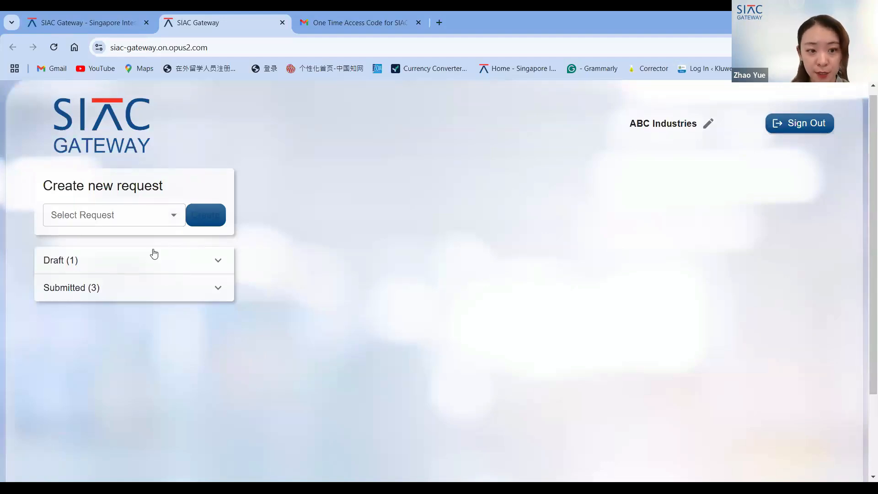
click(147, 221)
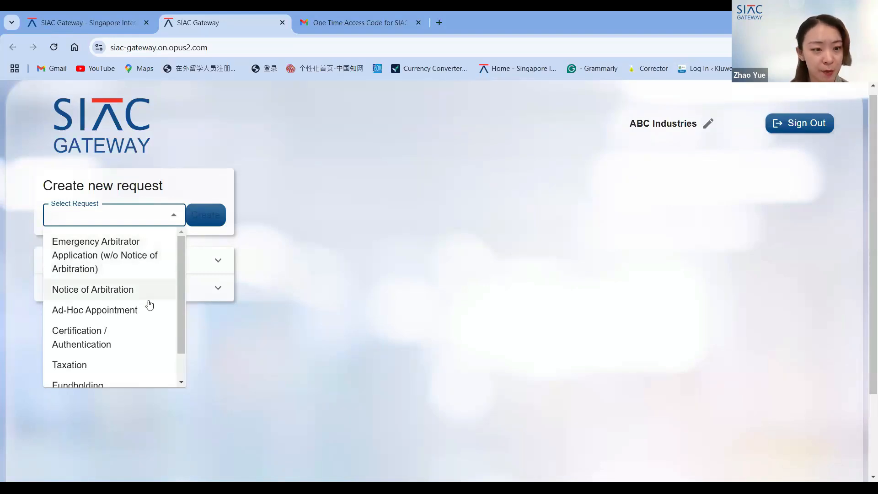
scroll(147, 314, down, 1)
scroll(147, 315, down, 1)
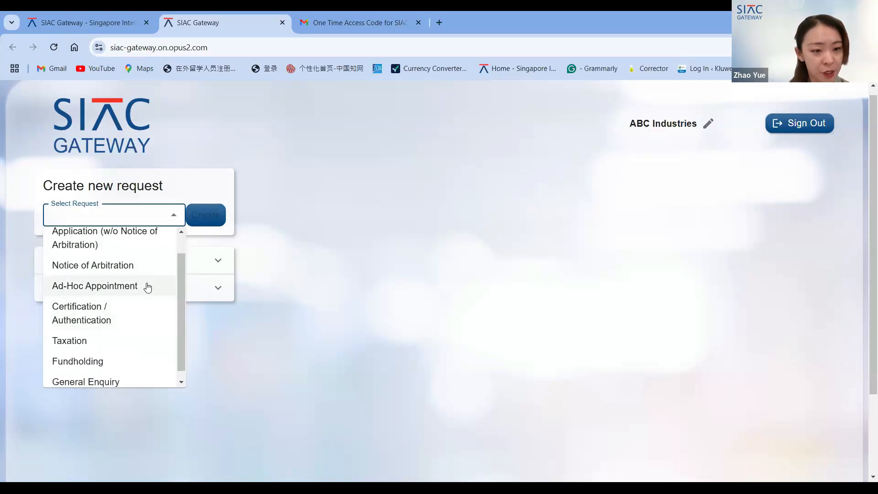
scroll(147, 288, down, 1)
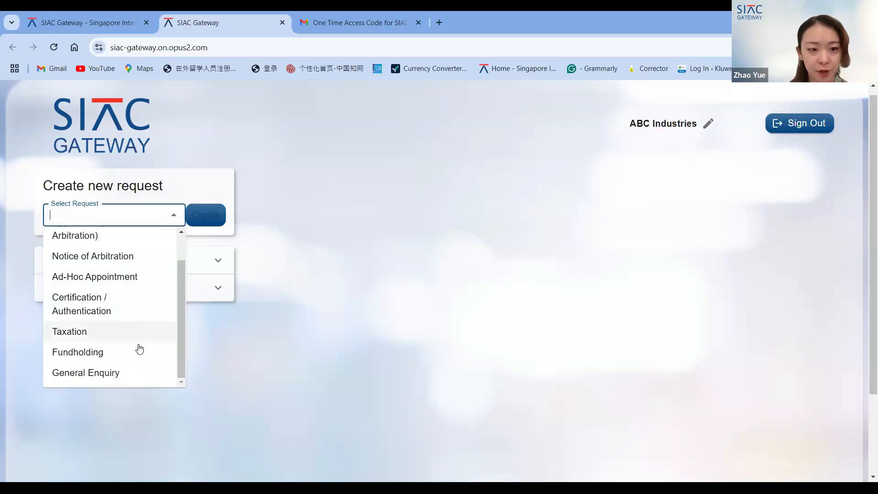
scroll(140, 371, down, 1)
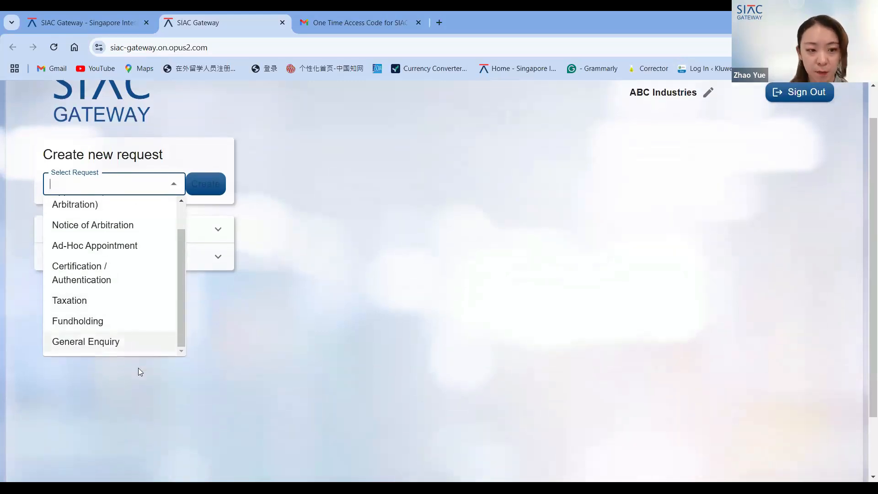
click(140, 380)
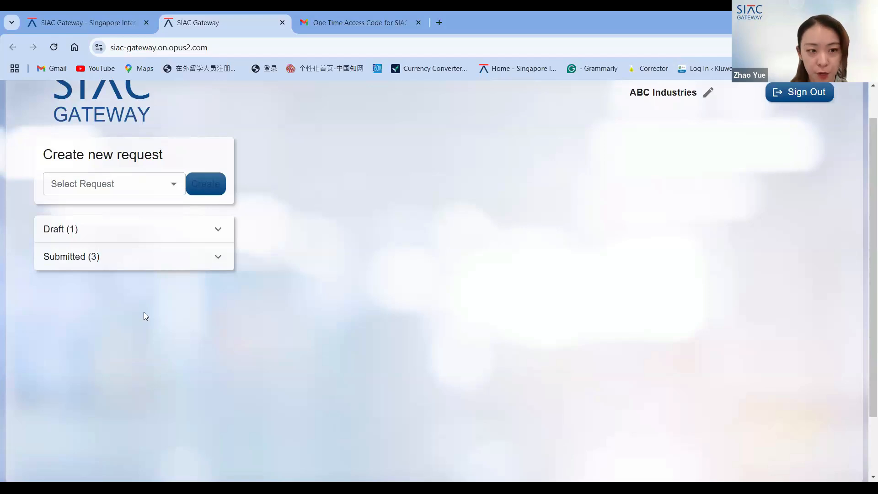
- Expand the Submitted requests section and look through the submitted requests
scroll(144, 312, up, 1)
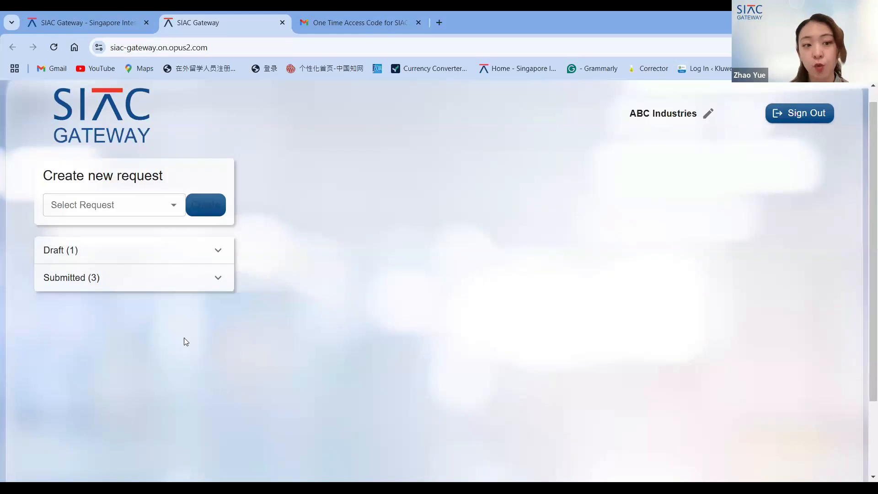
click(193, 282)
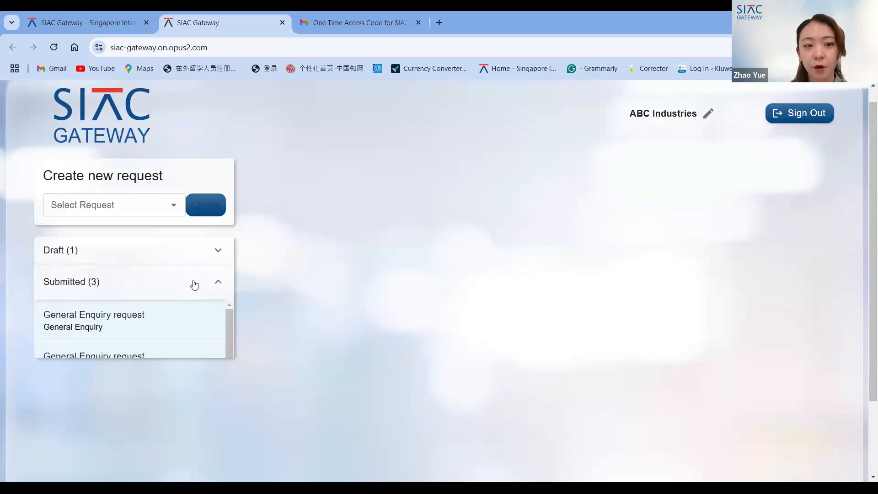
scroll(192, 354, down, 1)
scroll(191, 355, up, 1)
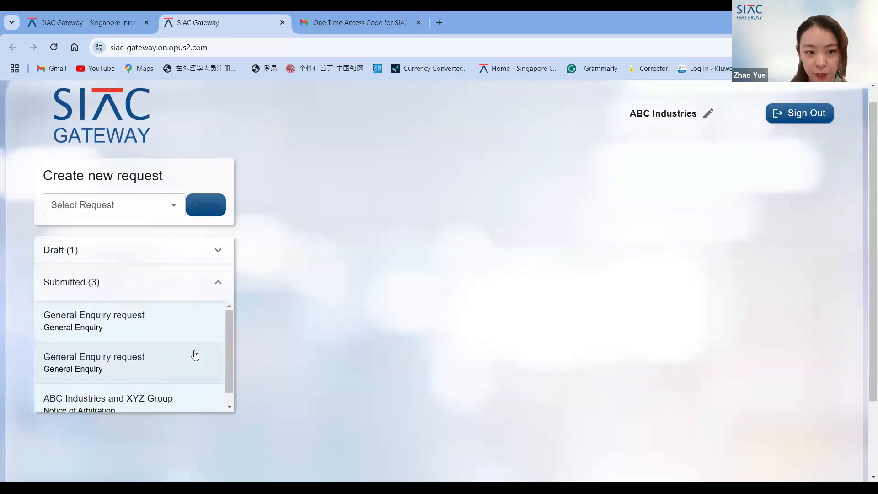
- Select Notice of Arbitration as the request type and open the A v B draft from the Draft list
click(175, 209)
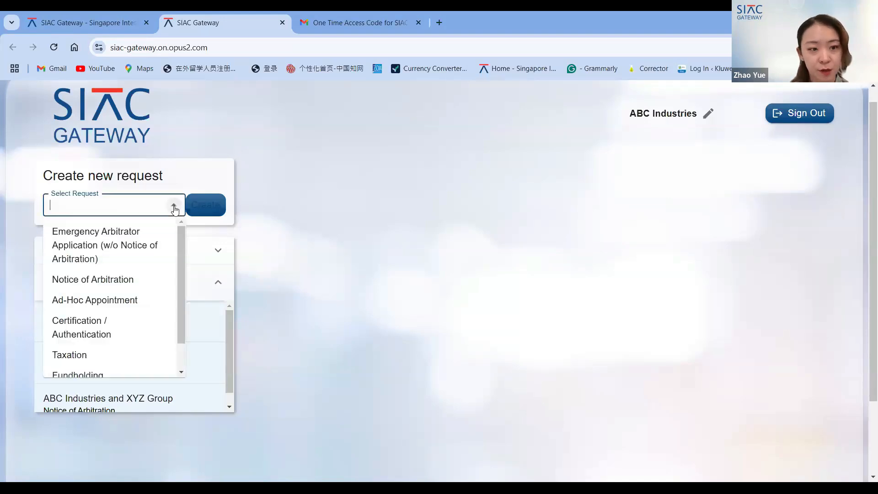
click(136, 281)
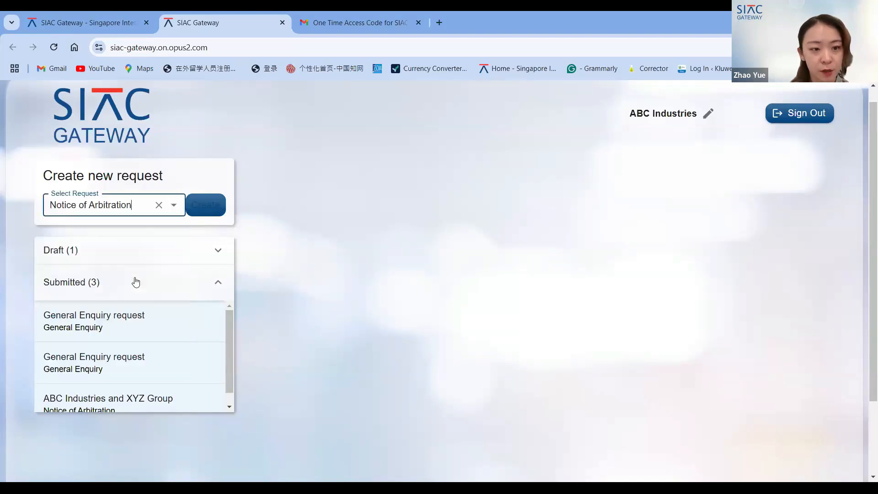
click(164, 242)
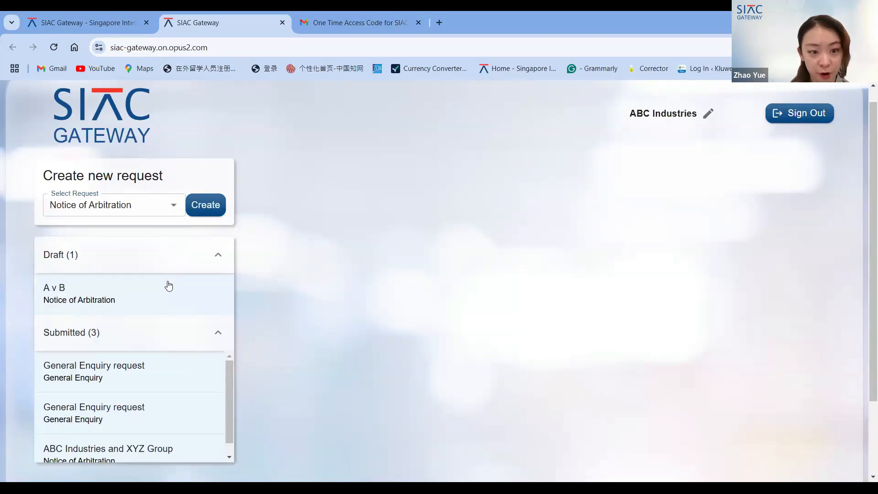
click(105, 299)
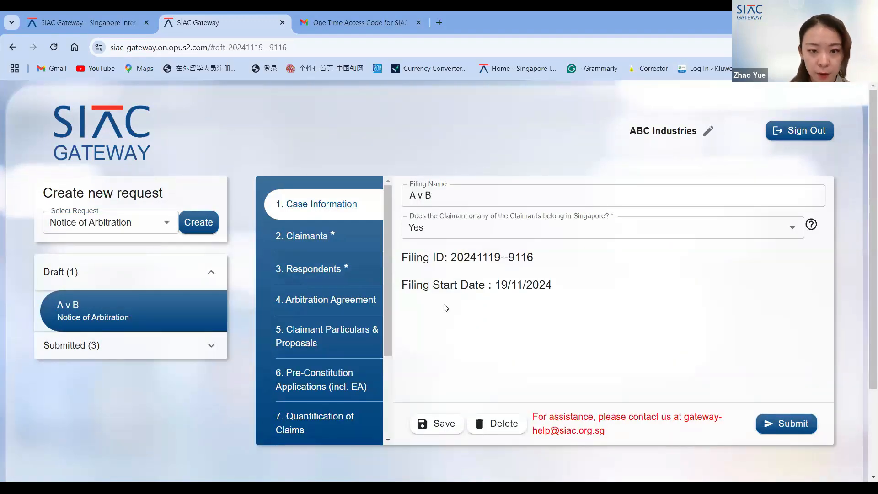
- Examine the A v B draft's case information, including the filing name and the Singapore claimant question
scroll(445, 307, down, 1)
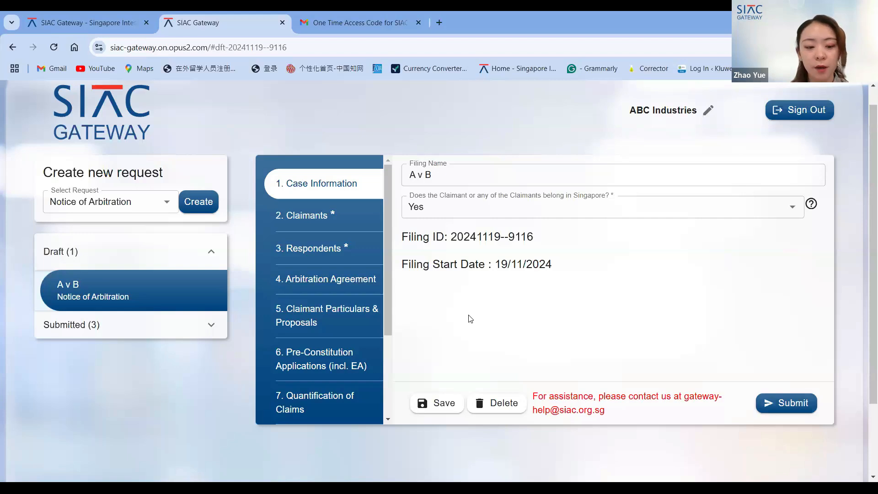
scroll(468, 315, down, 1)
scroll(469, 315, up, 1)
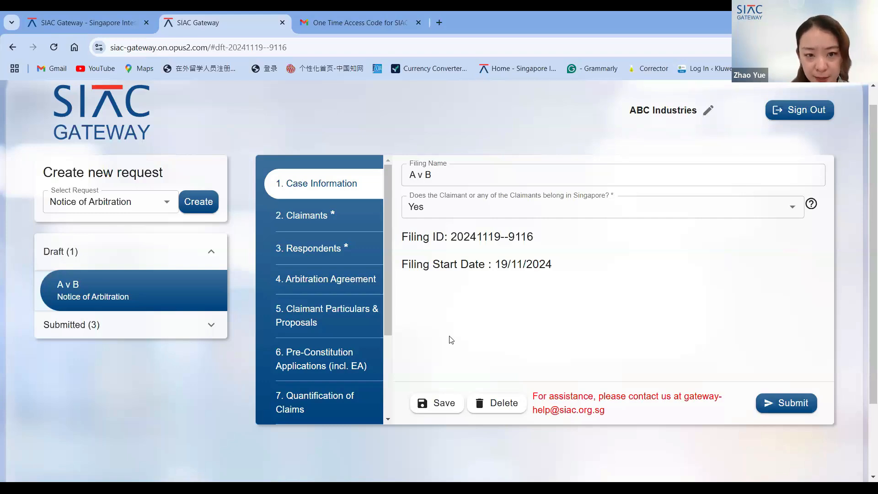
scroll(450, 339, up, 1)
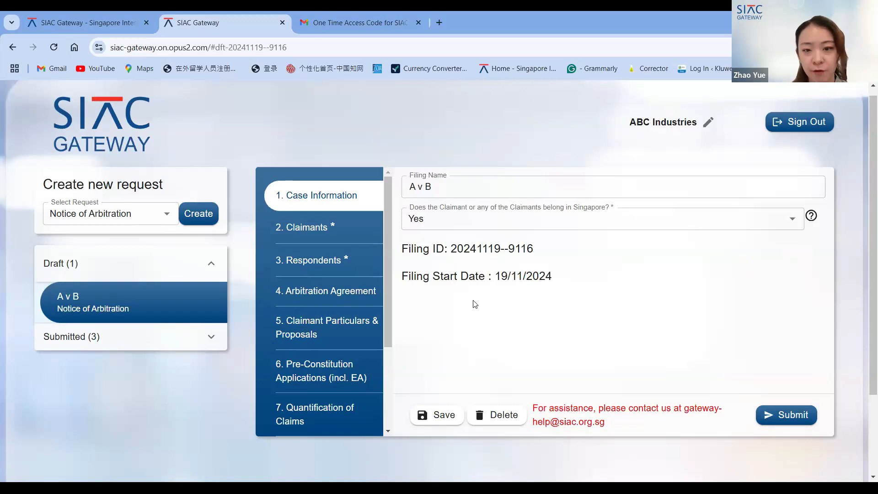
scroll(473, 320, down, 1)
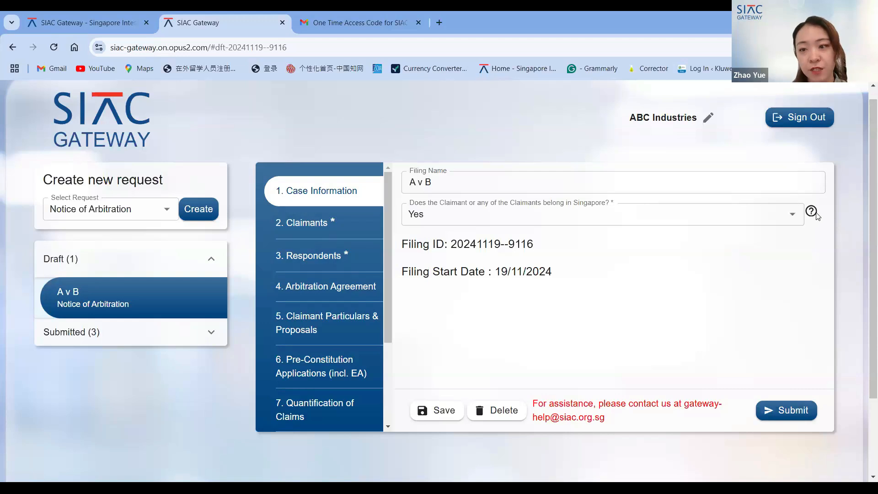
mouse_move(817, 216)
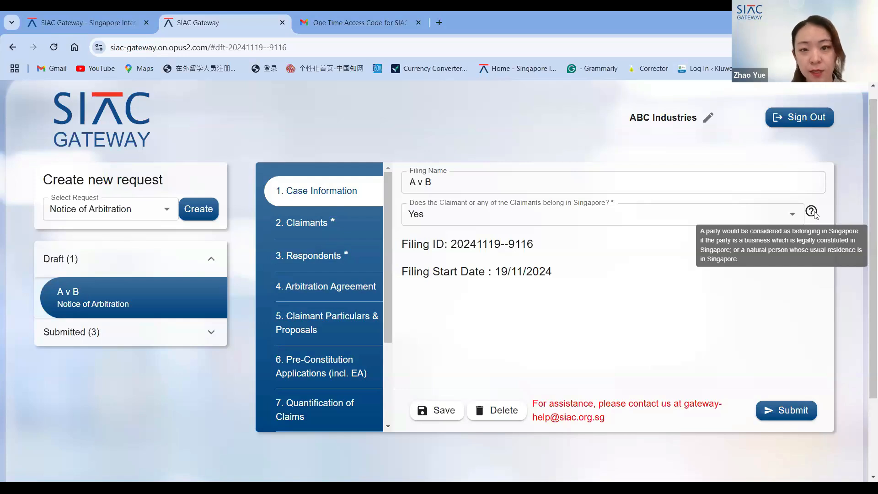
click(638, 182)
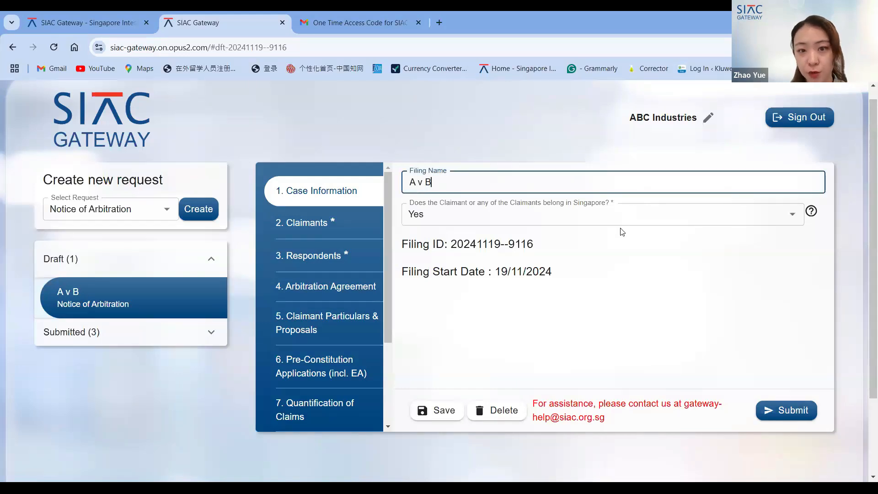
click(621, 215)
click(621, 214)
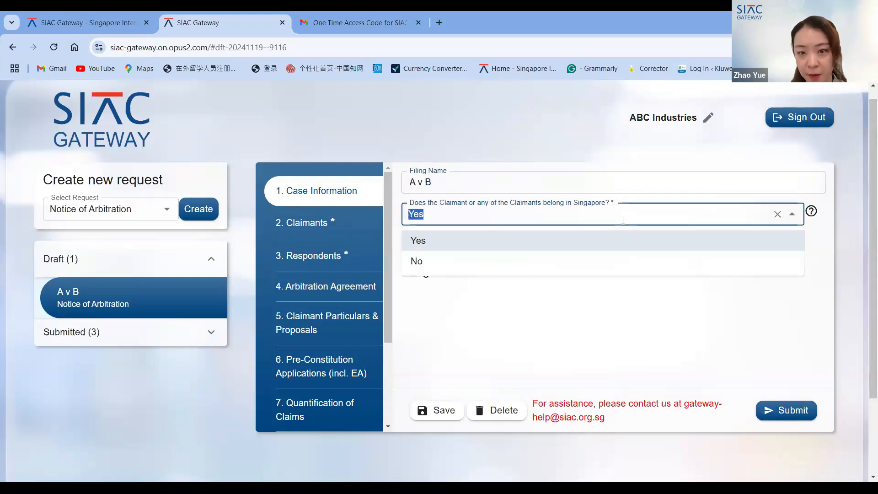
click(621, 176)
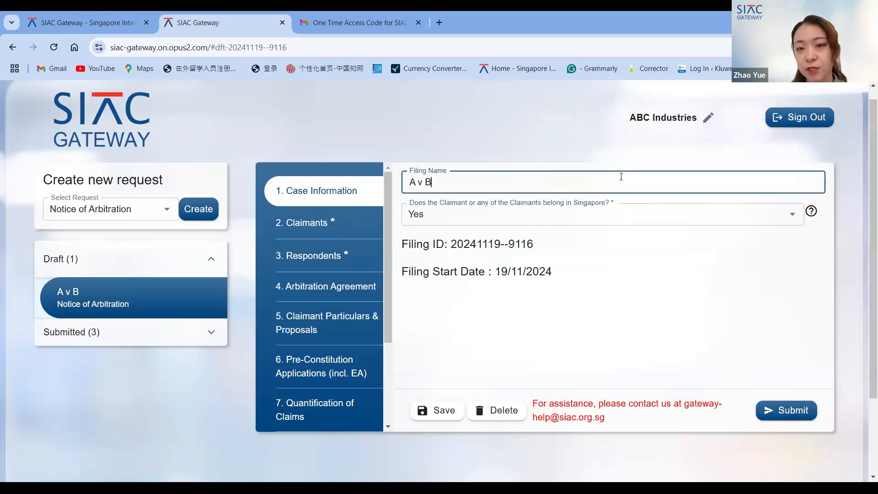
click(620, 280)
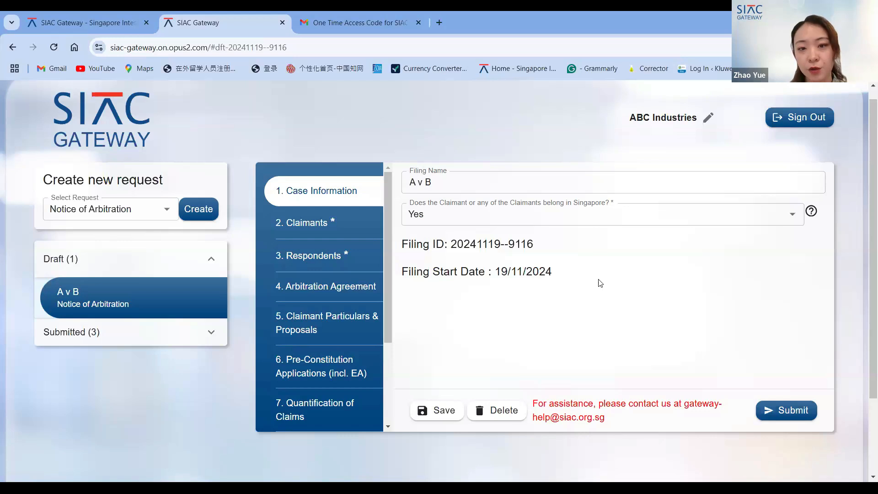
- Review the Payment section's filing fee and payment method, then go back to Case Information
scroll(356, 371, down, 1)
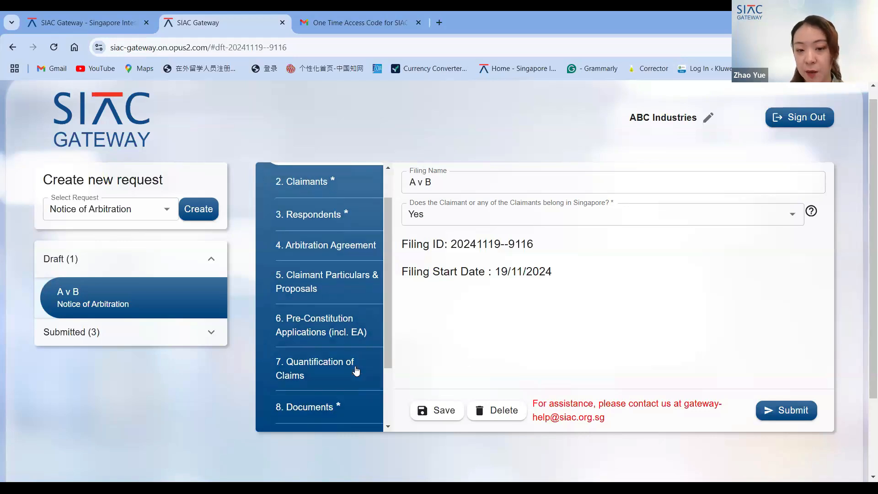
scroll(356, 370, down, 2)
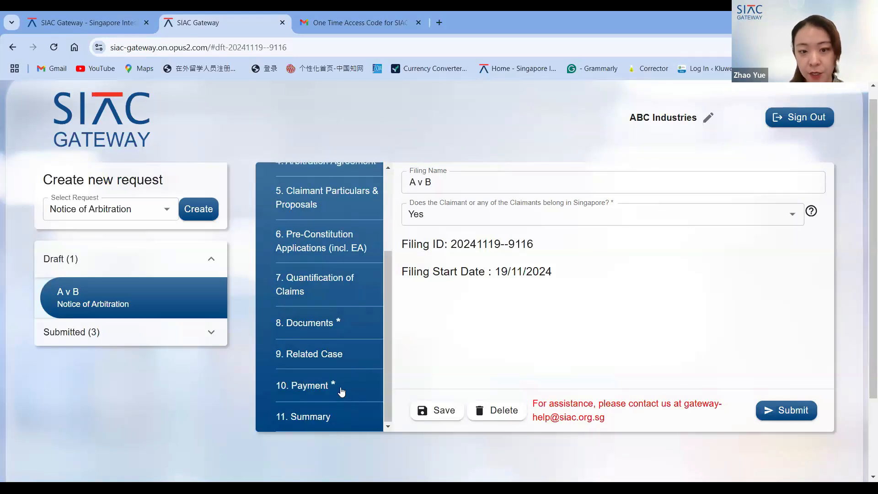
click(341, 392)
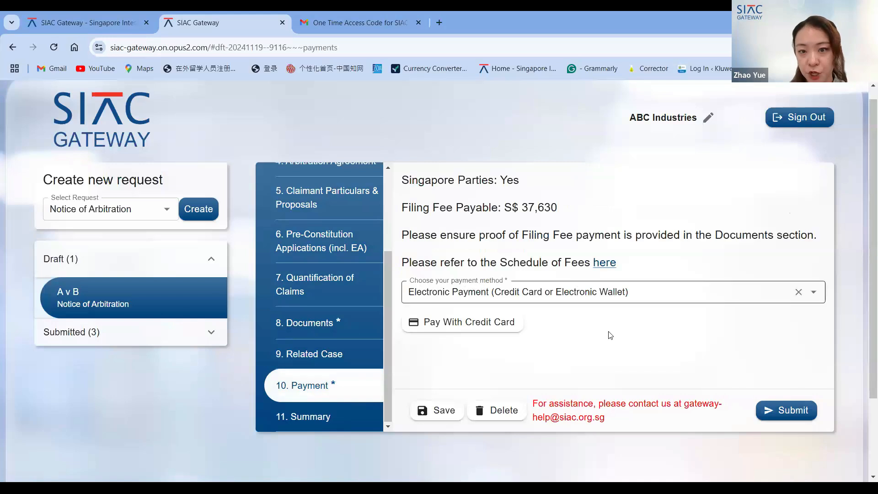
scroll(610, 335, down, 1)
scroll(609, 335, up, 1)
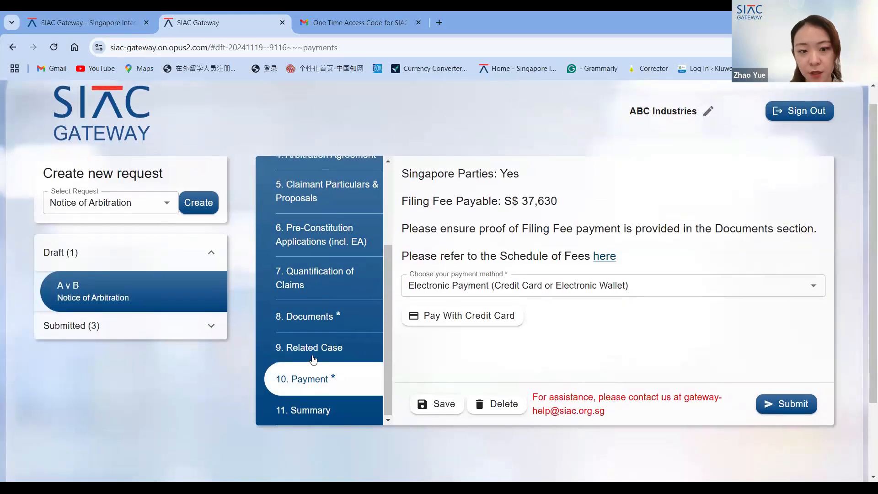
scroll(517, 351, up, 1)
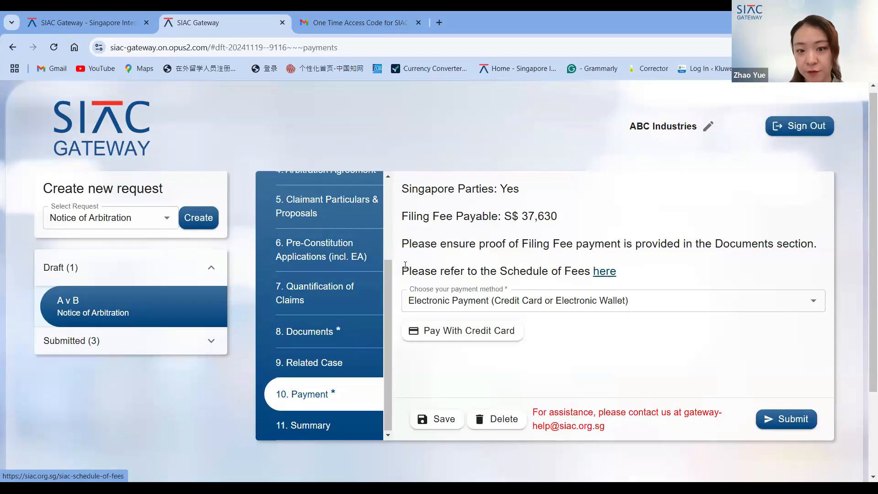
scroll(372, 265, up, 4)
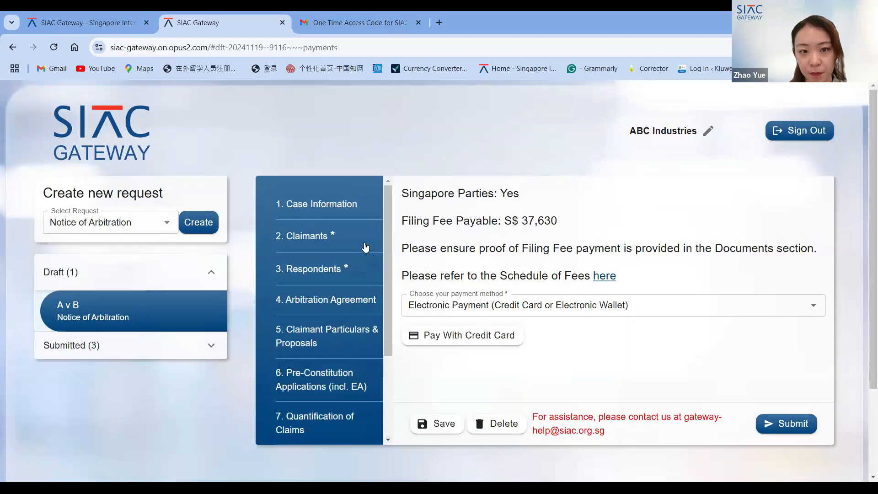
click(347, 215)
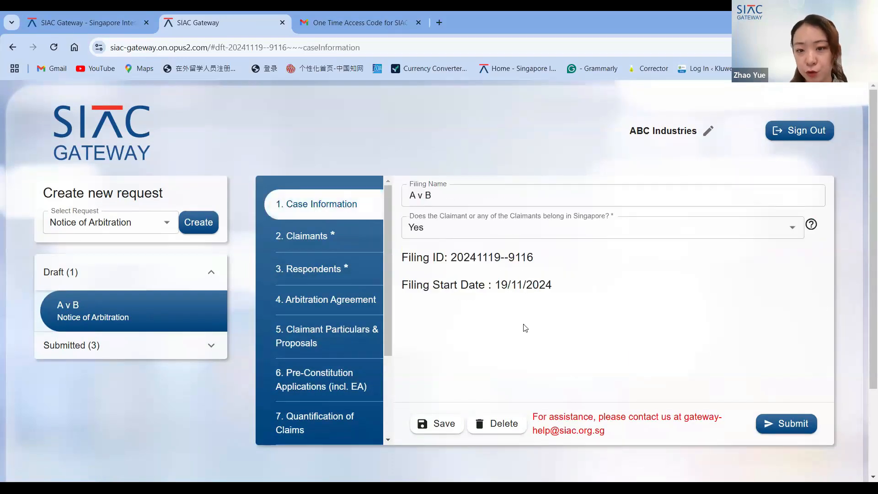
- Try answering No to the Singapore claimant question, then clear it and set it back to Yes
scroll(525, 328, down, 1)
scroll(331, 373, down, 3)
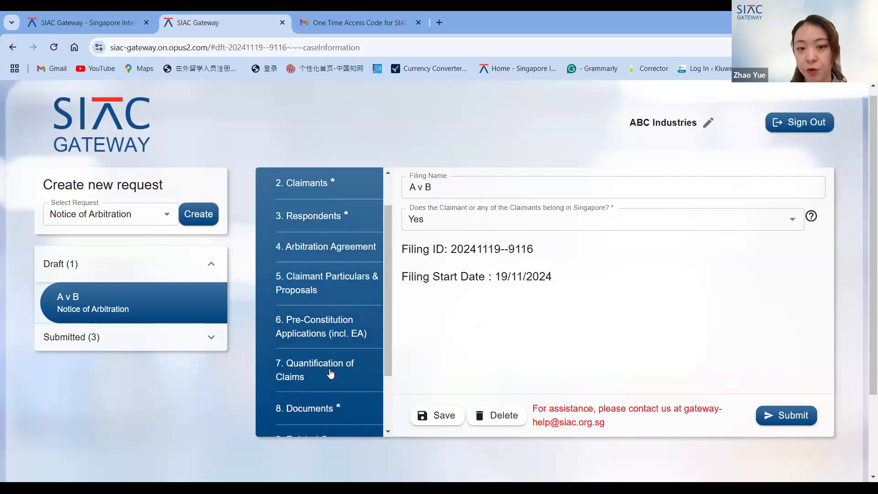
scroll(331, 372, up, 3)
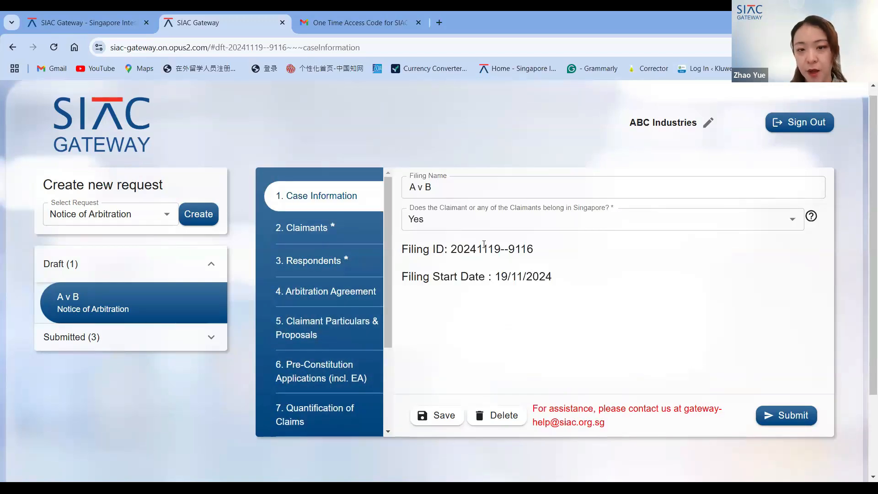
click(491, 219)
click(491, 266)
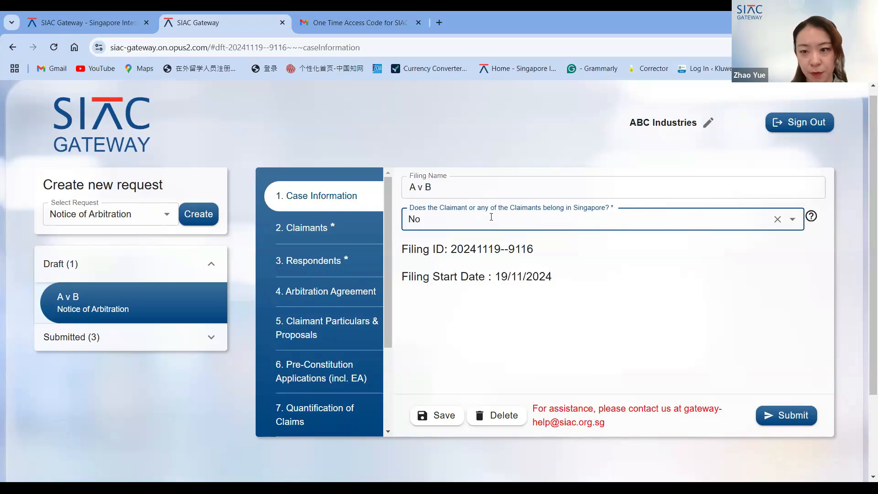
key(BackSpace)
key(BackSpace)
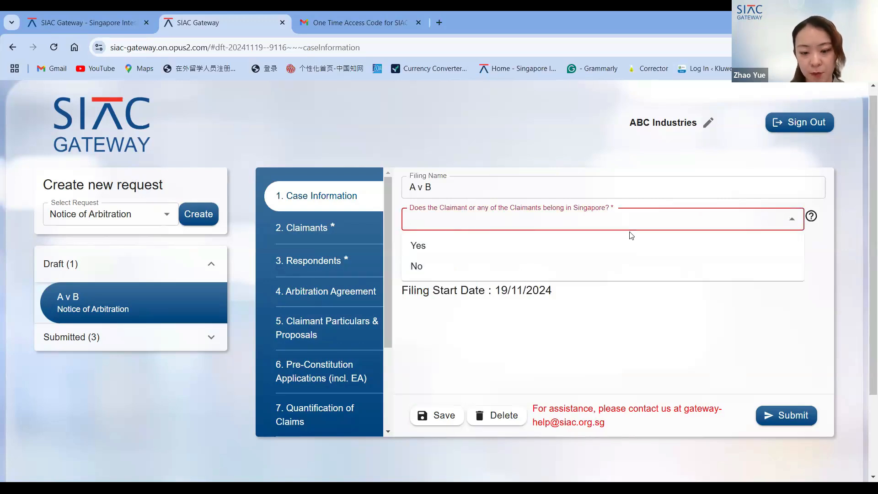
click(574, 240)
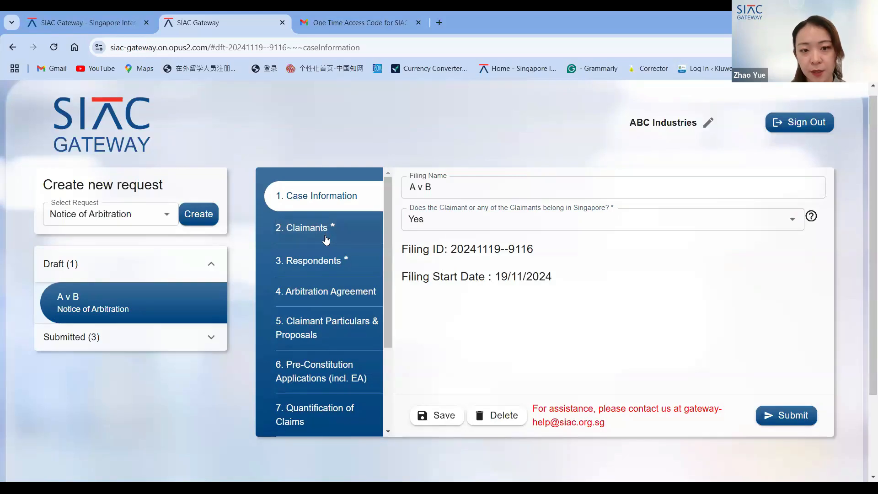
- Save the A v B draft request
click(325, 238)
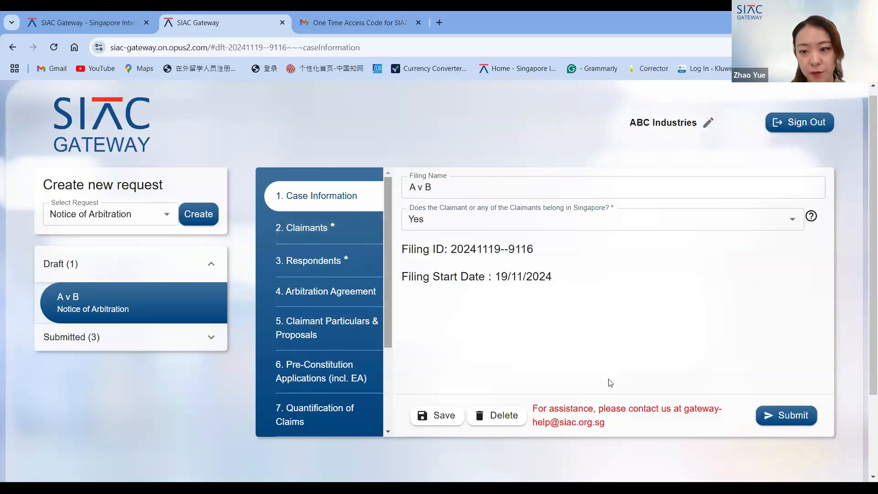
scroll(502, 265, down, 1)
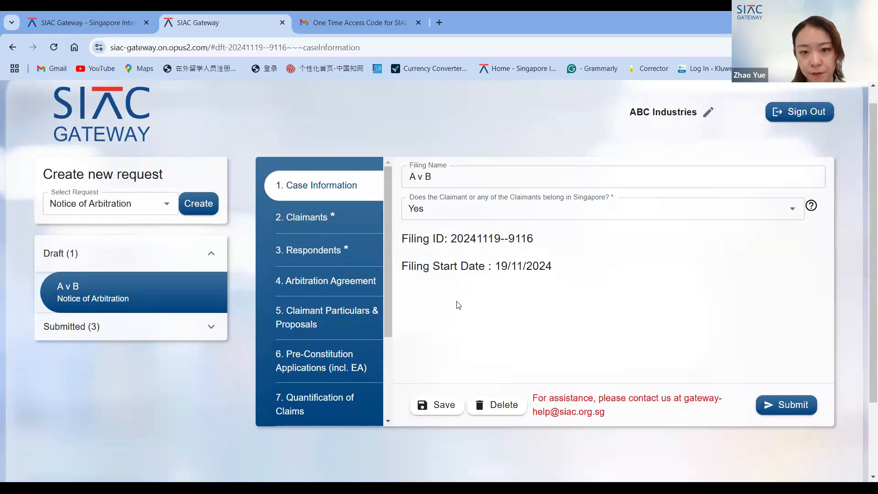
click(344, 221)
click(451, 408)
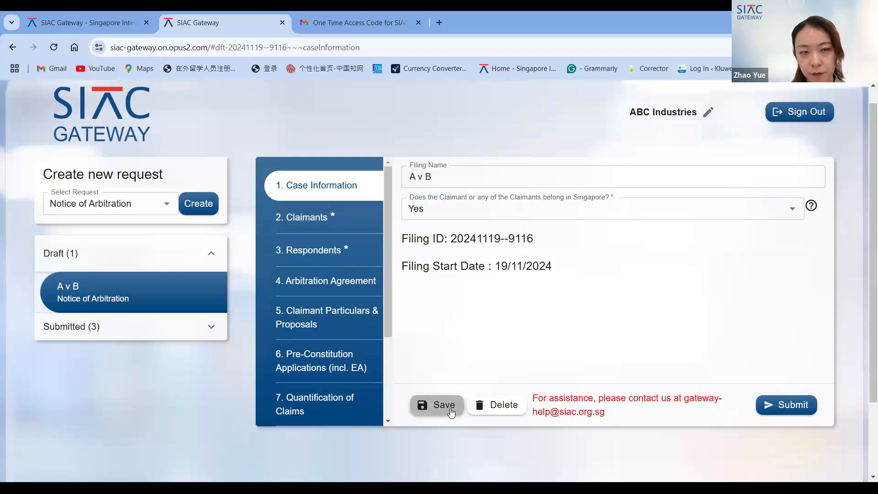
- Open the Claimants section and add a new claimant entry
click(320, 227)
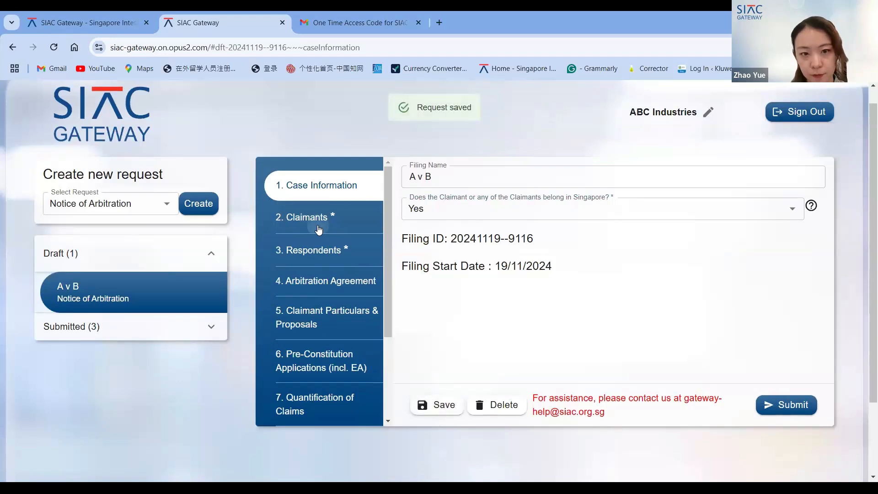
click(427, 267)
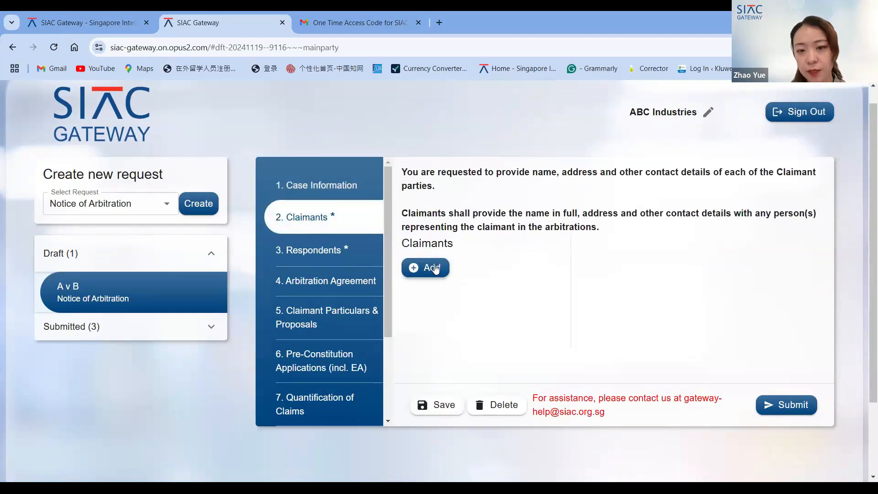
scroll(593, 285, down, 1)
scroll(594, 285, up, 1)
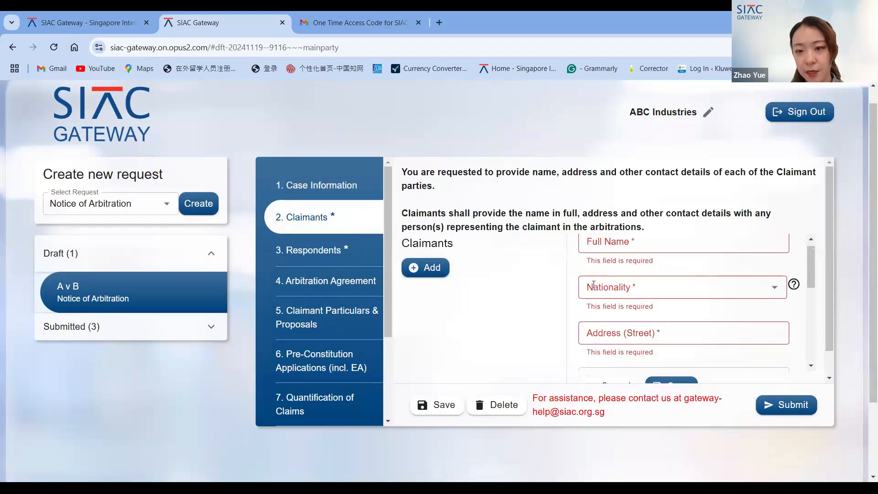
scroll(624, 268, down, 1)
scroll(627, 262, up, 1)
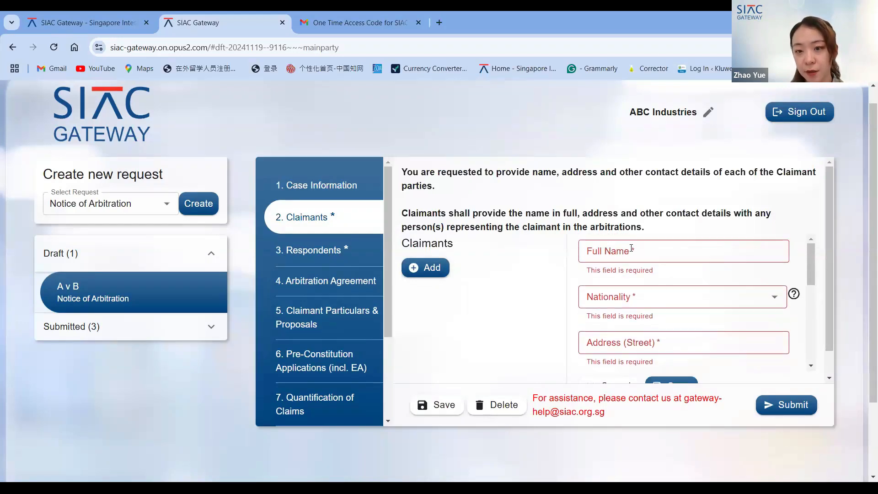
- Examine the new claimant form's required Full Name, Nationality and Address fields
click(632, 254)
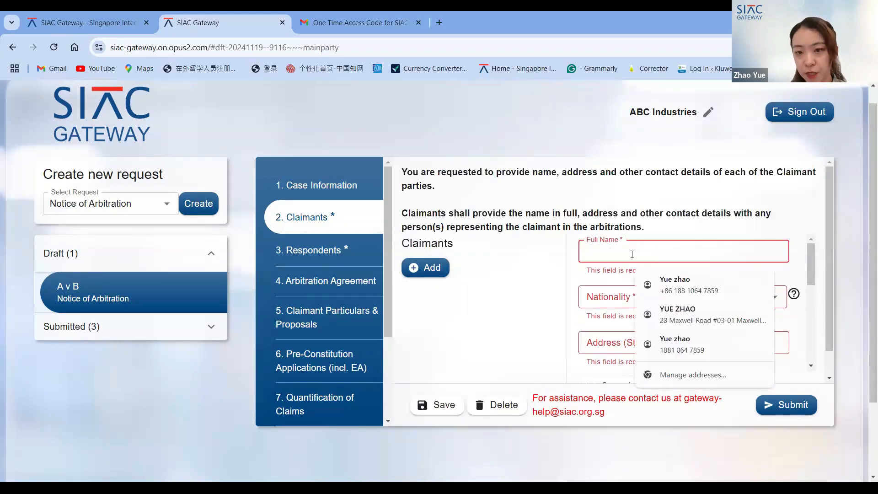
click(519, 294)
scroll(521, 294, down, 1)
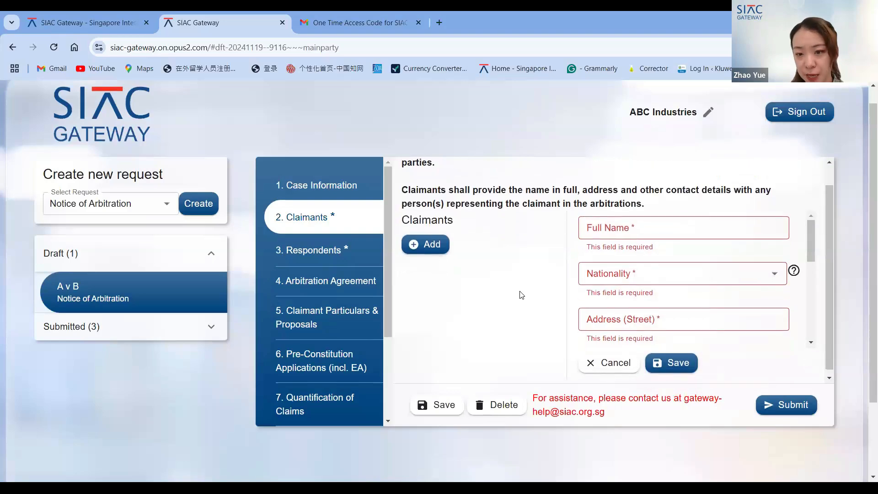
scroll(521, 295, down, 2)
scroll(521, 295, up, 1)
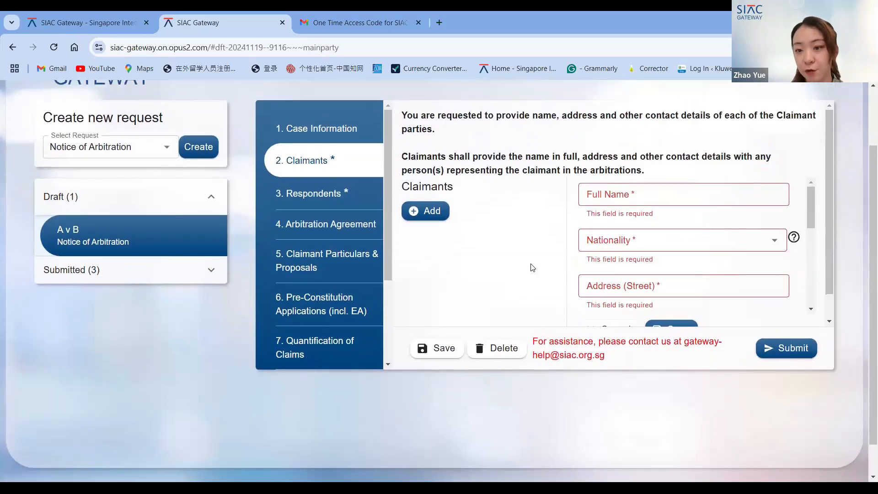
- Enter the new claimant's full name as A and choose Singapore as nationality
scroll(535, 254, down, 1)
scroll(535, 246, up, 3)
scroll(613, 302, down, 3)
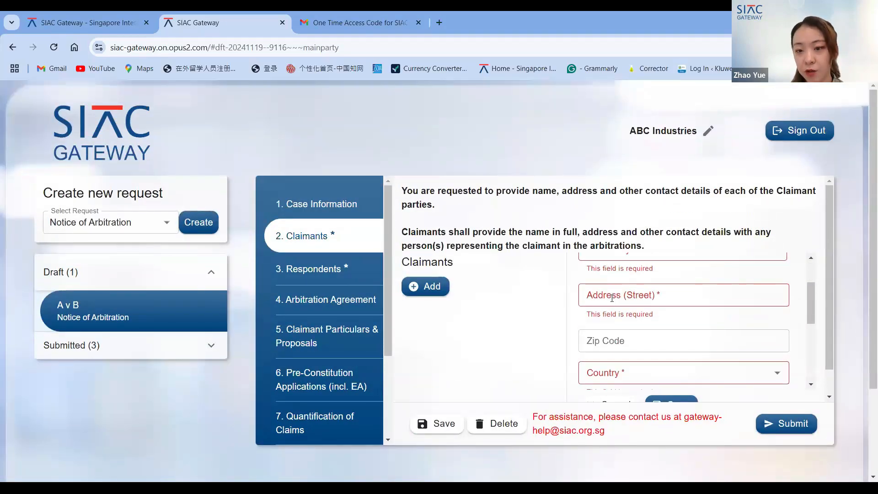
scroll(612, 302, down, 3)
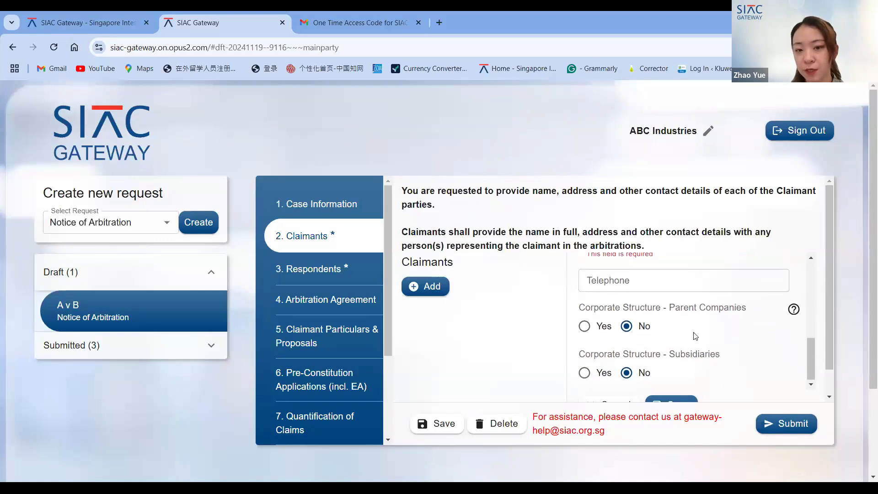
scroll(600, 295, up, 5)
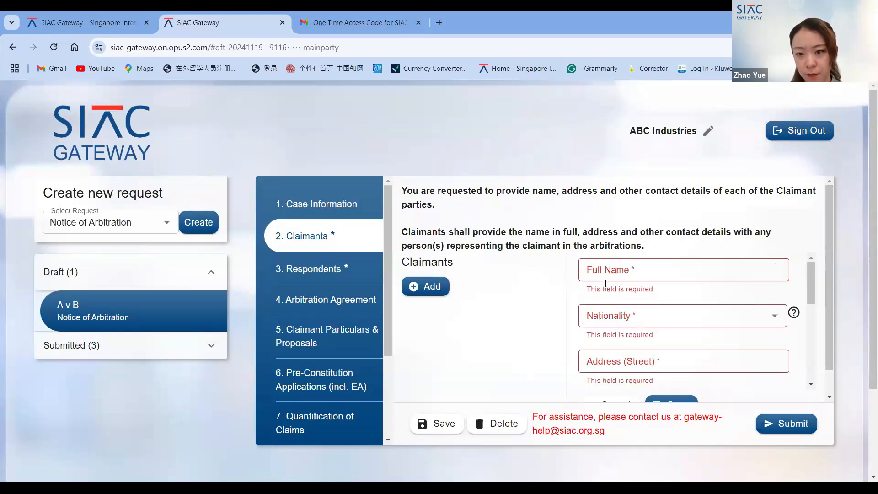
click(620, 269)
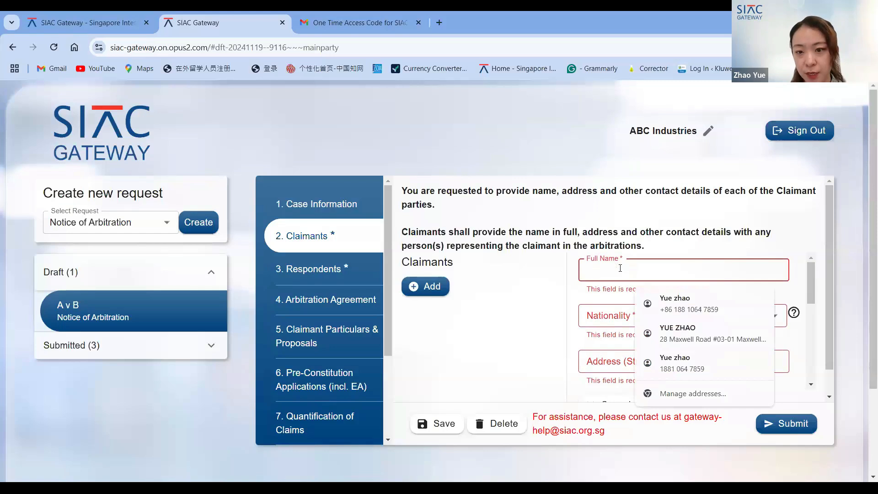
text(A)
click(609, 304)
text(S)
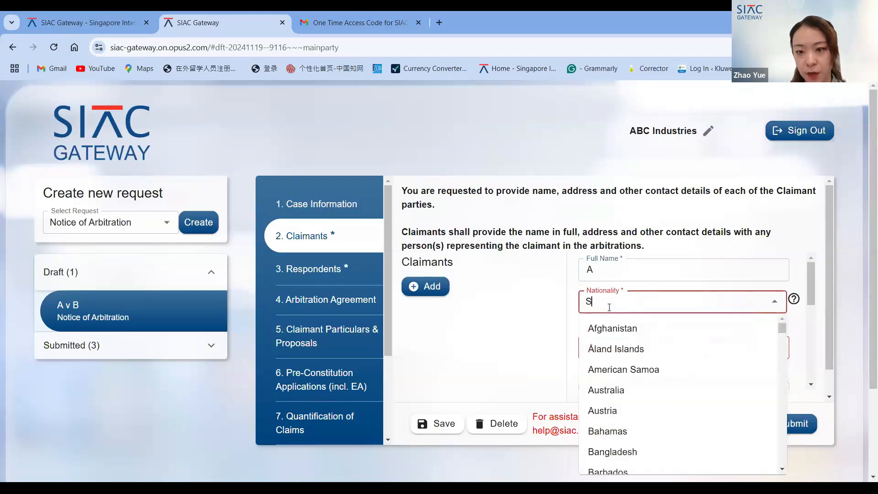
text(ing)
key(BackSpace)
text(ng)
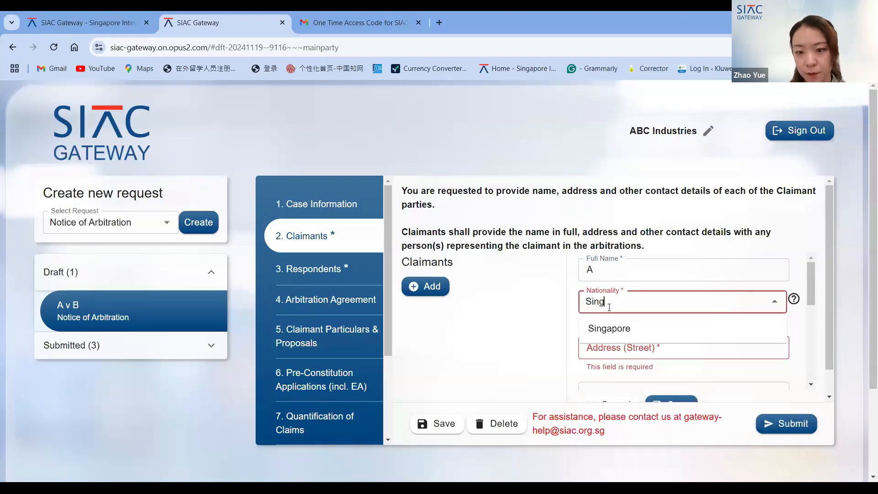
click(611, 331)
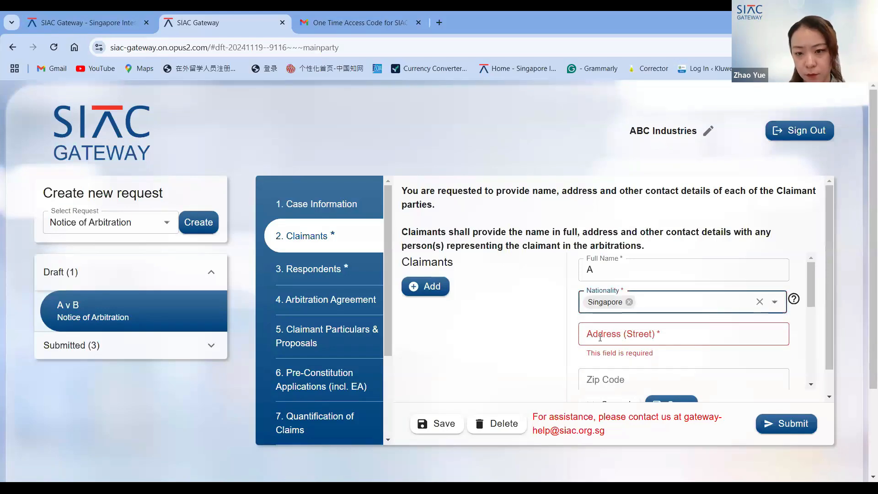
- Fill in the claimant's street address as abc, with country Singapore and city Singapore
click(599, 337)
text(abc)
key(Tab)
key(Tab)
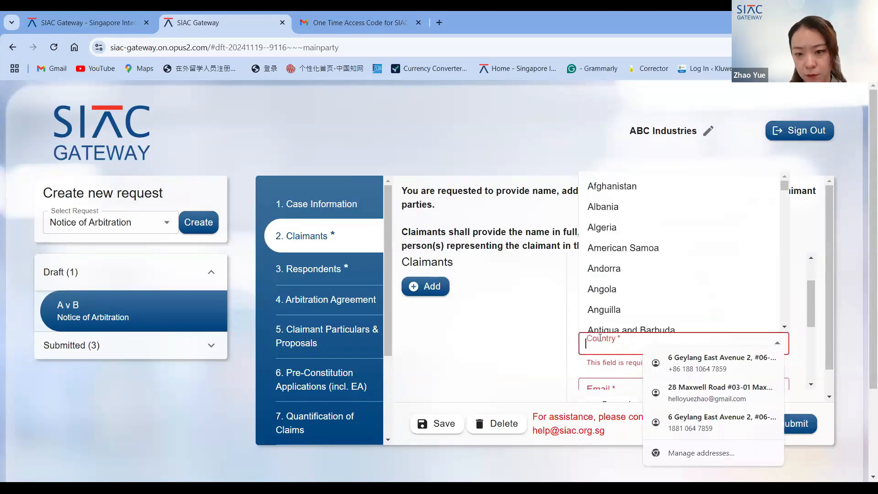
text(s)
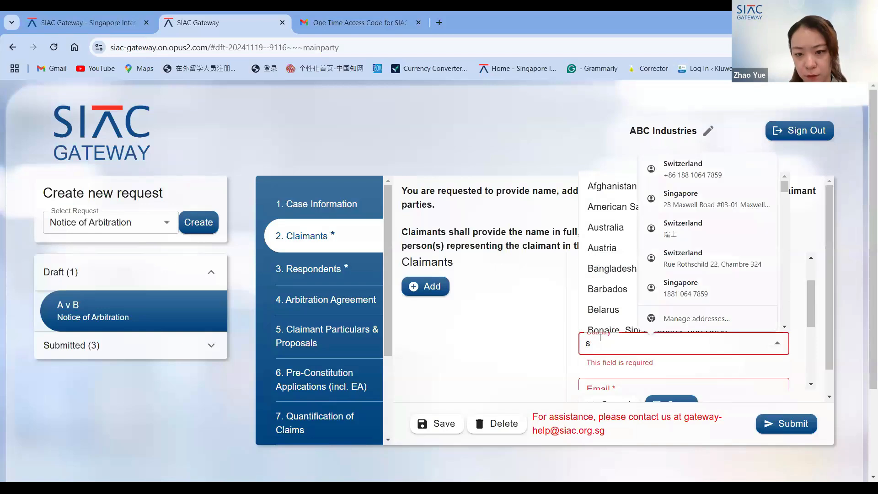
text(ing)
click(600, 366)
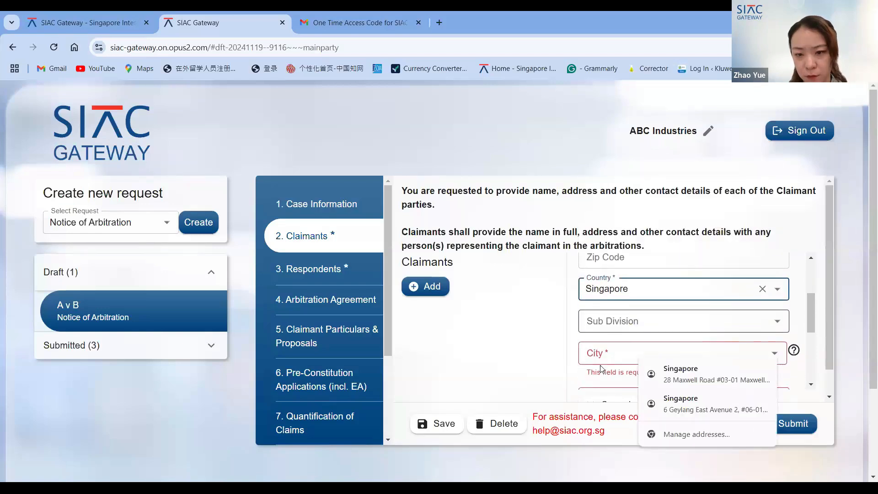
click(601, 355)
text(sing)
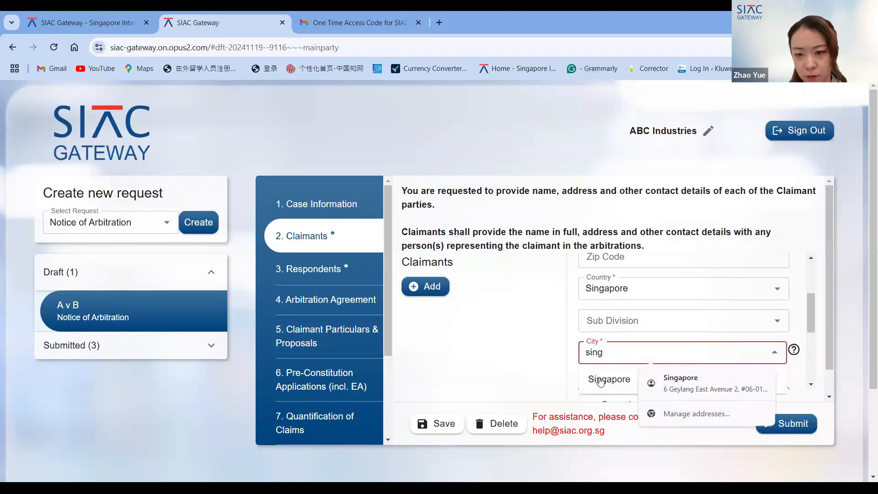
click(600, 379)
- Fill in the claimant's e-mail address and save the claimant entry
scroll(600, 377, down, 1)
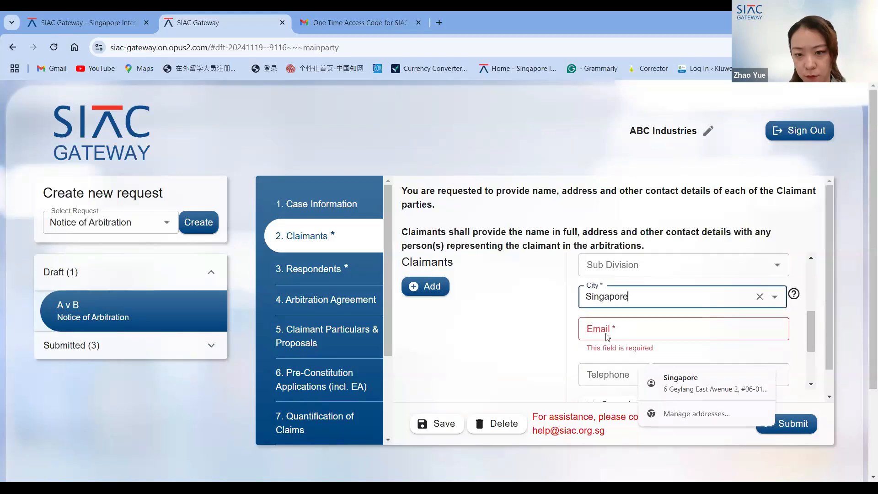
click(606, 332)
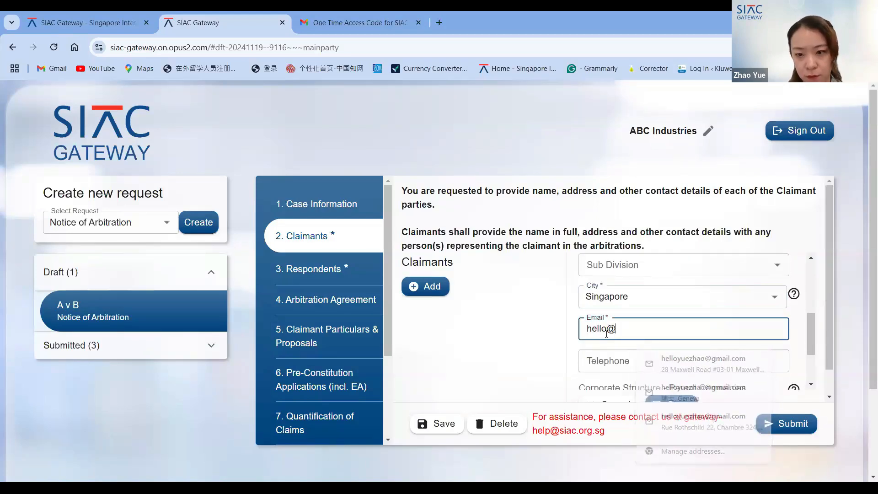
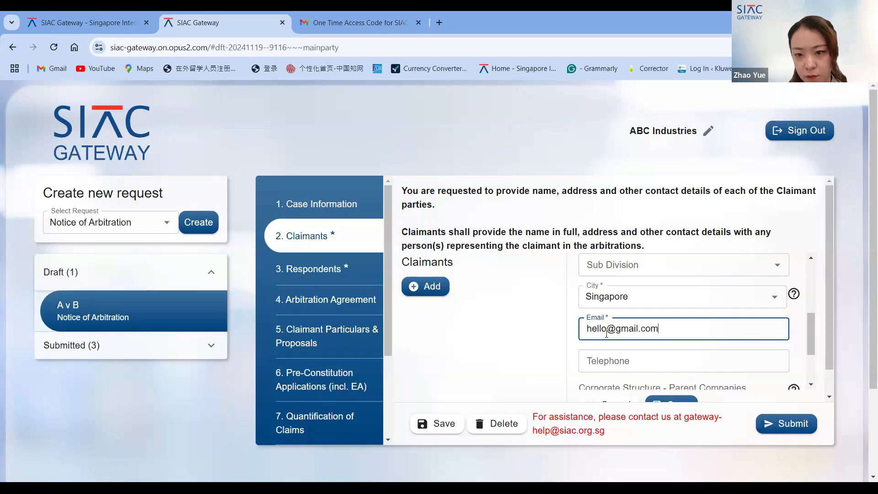
scroll(606, 334, down, 3)
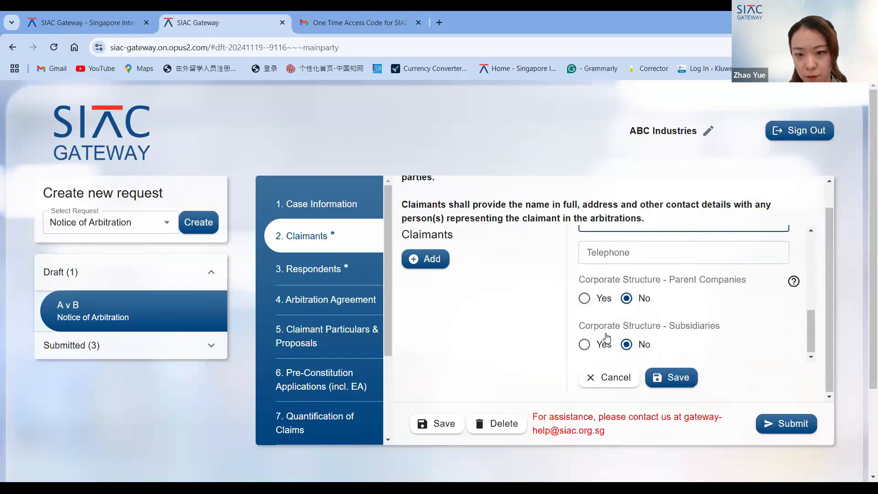
click(677, 378)
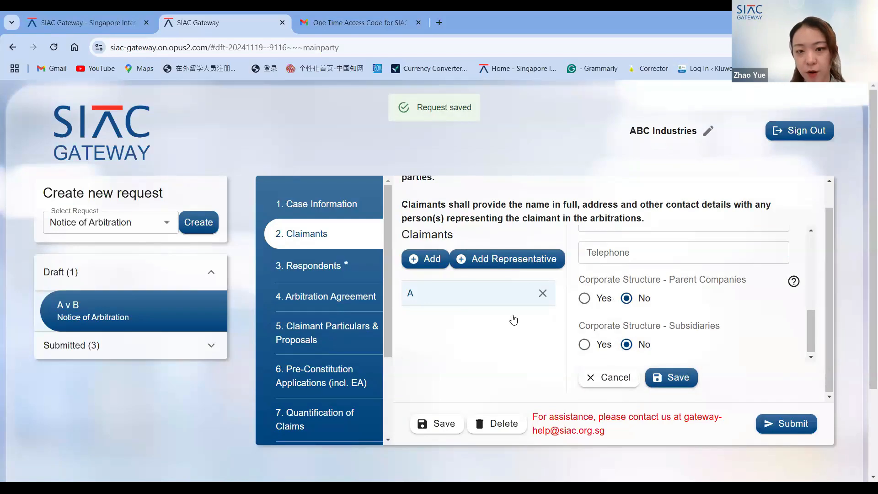
- Add a representative for claimant A and set the relationship to Counsel
scroll(512, 318, up, 1)
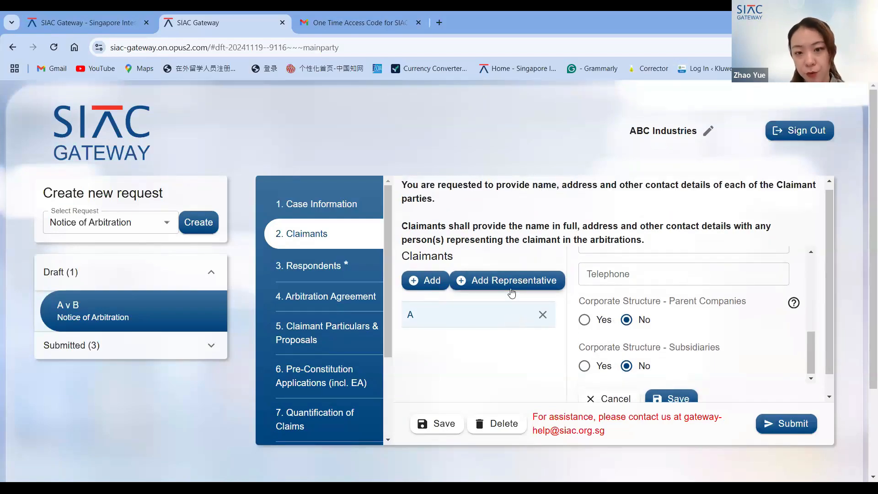
click(513, 281)
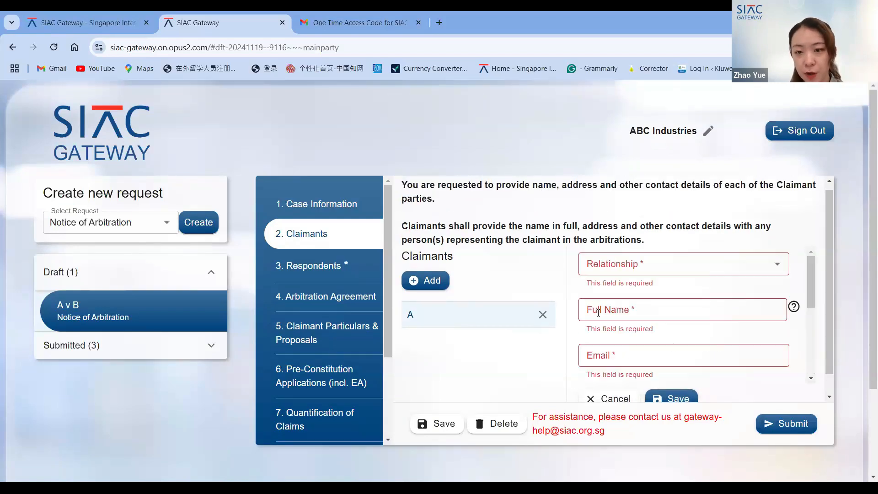
click(649, 264)
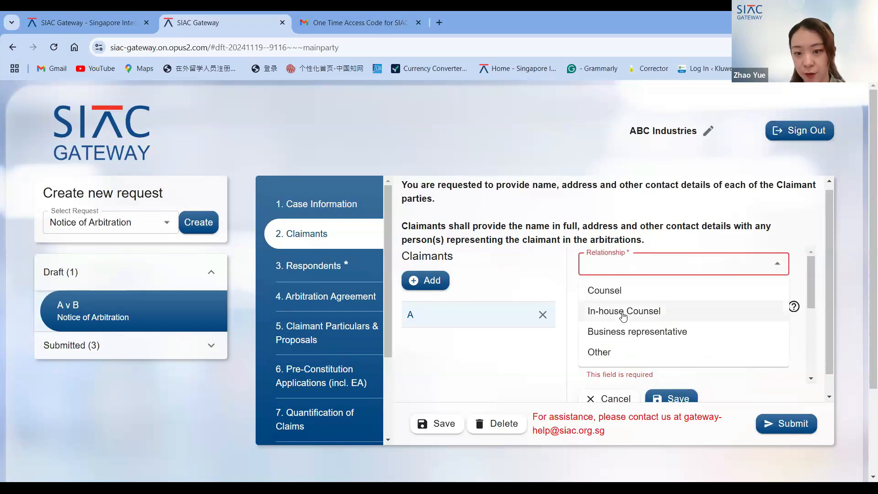
click(616, 293)
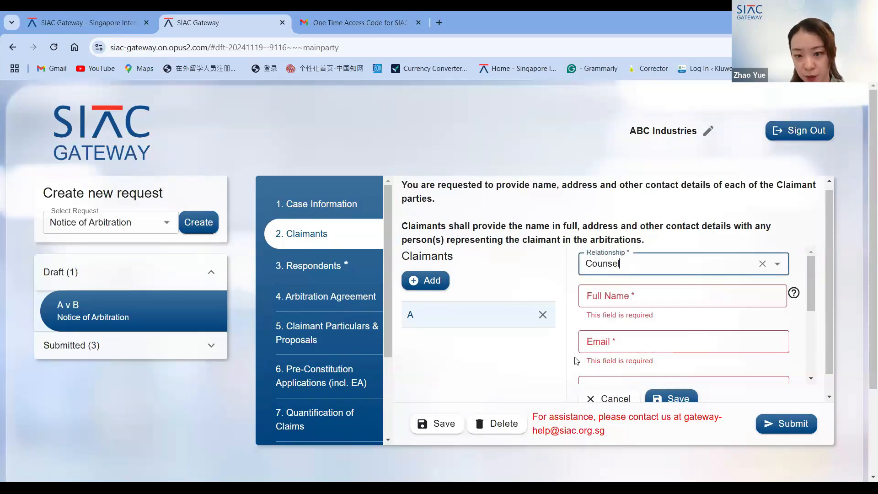
- Examine the representative form's required fields, such as Full Name, Email, Company / Law Firm Name and Business Address
scroll(575, 361, down, 2)
scroll(613, 333, up, 3)
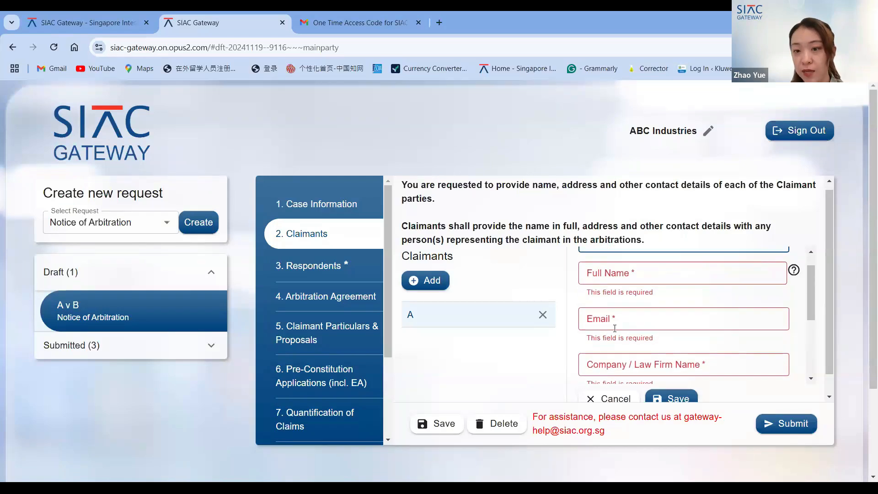
scroll(615, 331, up, 1)
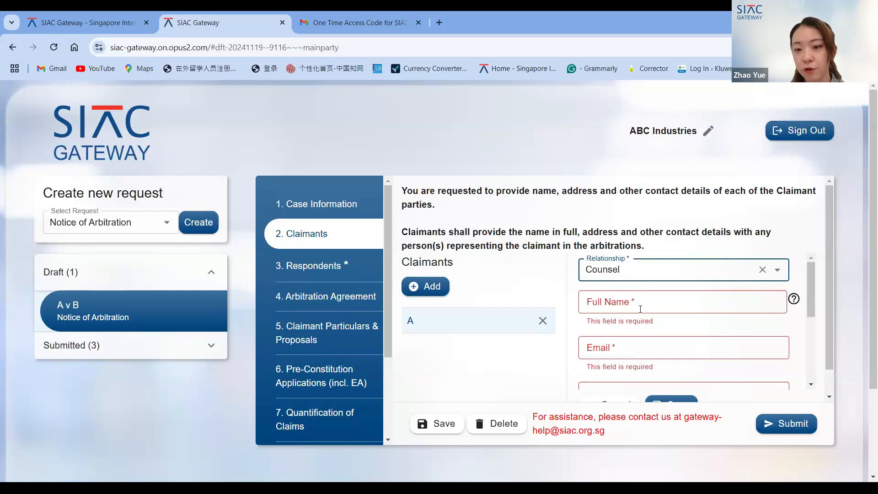
scroll(640, 309, down, 1)
scroll(641, 311, up, 1)
scroll(641, 313, down, 1)
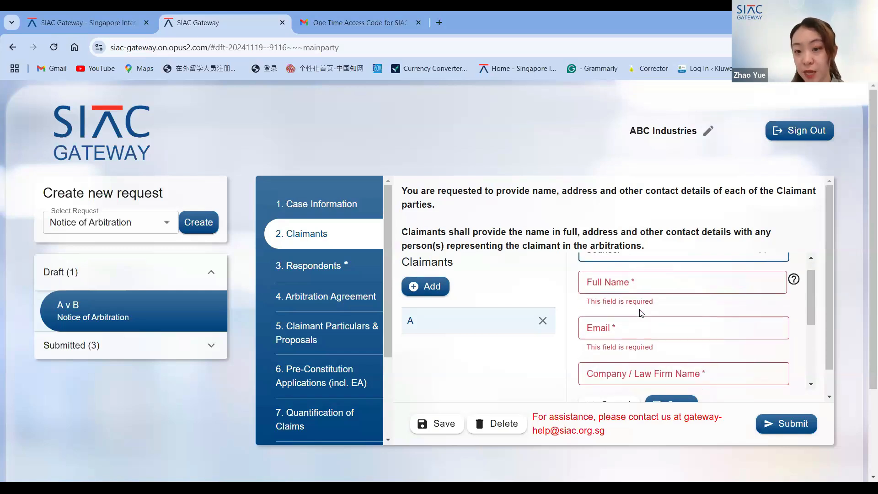
scroll(641, 311, down, 3)
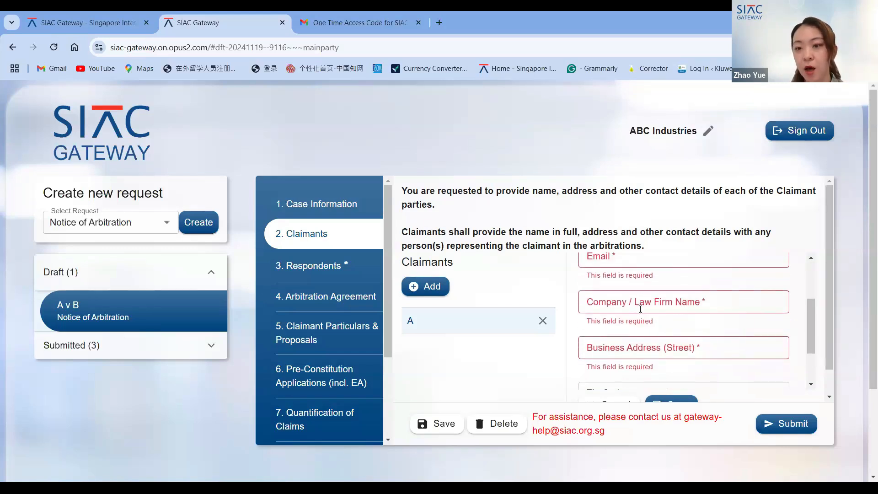
scroll(640, 309, down, 4)
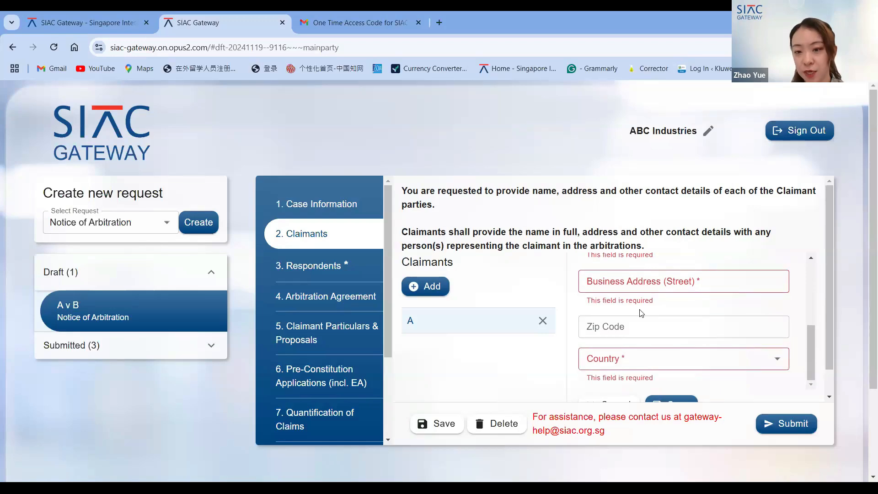
click(648, 323)
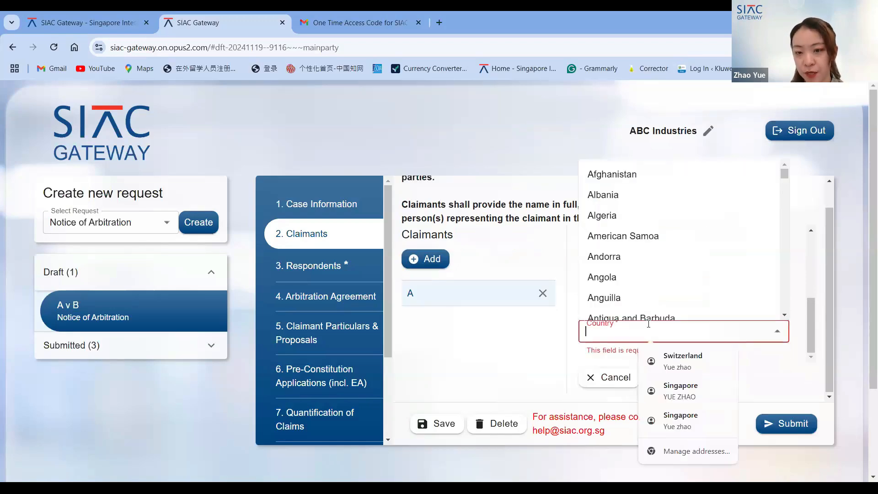
click(542, 293)
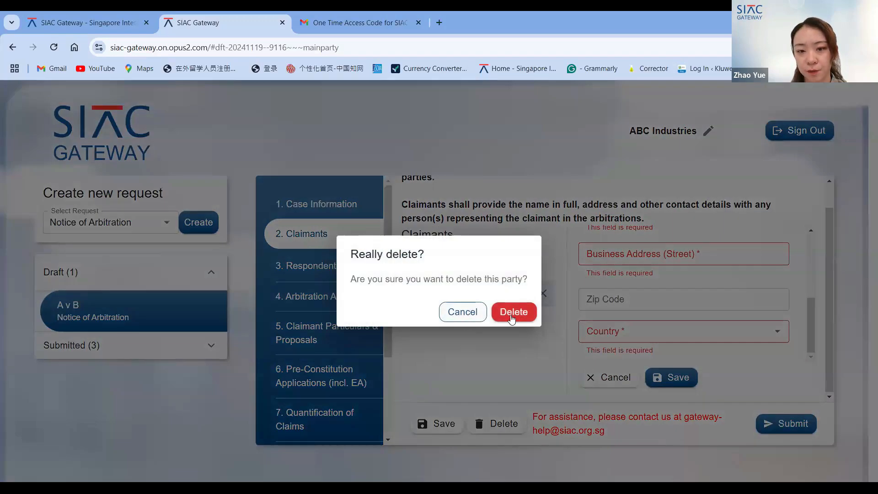
click(457, 315)
- Open another blank claimant entry form
scroll(459, 347, up, 1)
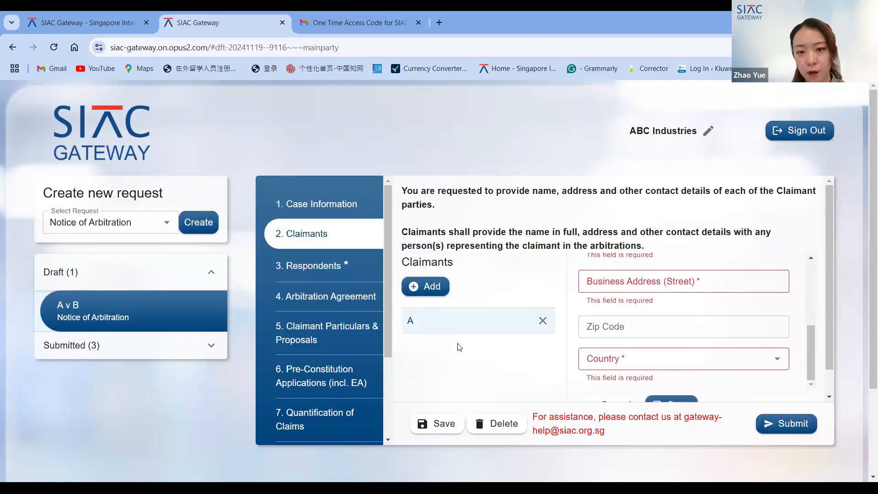
click(432, 288)
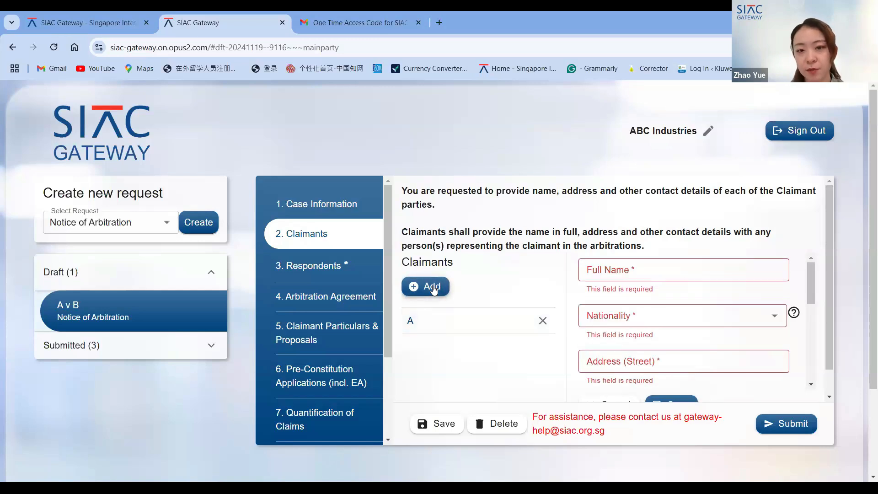
scroll(512, 339, up, 1)
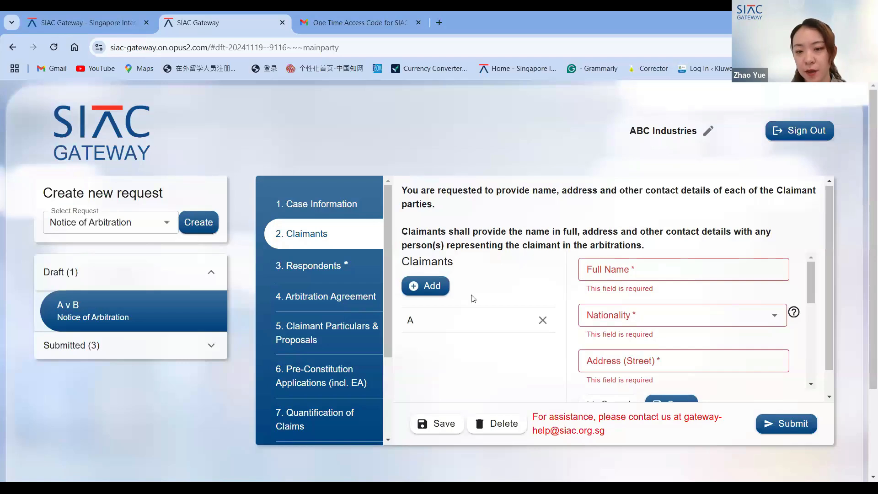
- Open the Respondents section of the draft
click(341, 277)
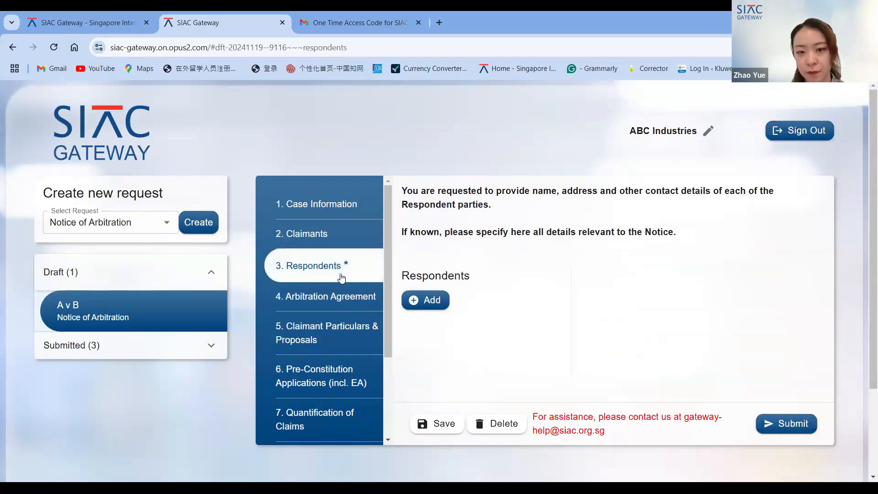
scroll(453, 356, down, 1)
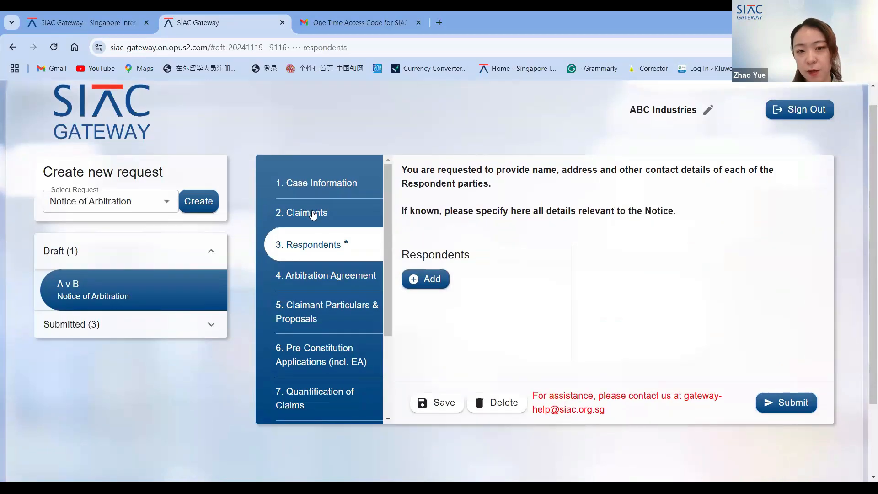
scroll(333, 265, up, 1)
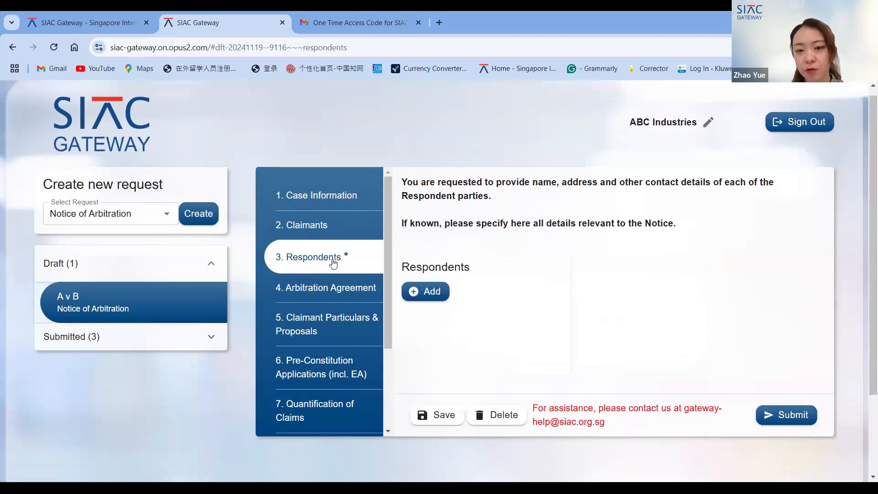
- Add a blank respondent entry form in the Respondents section
click(431, 294)
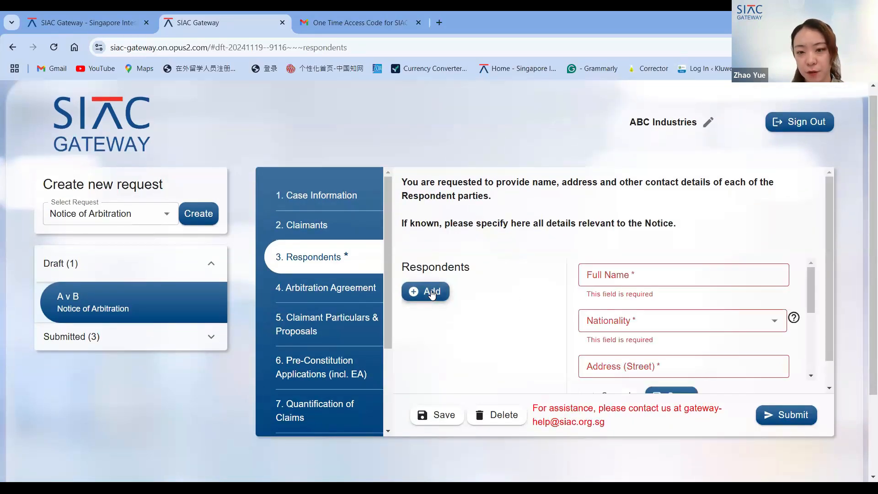
scroll(549, 300, down, 1)
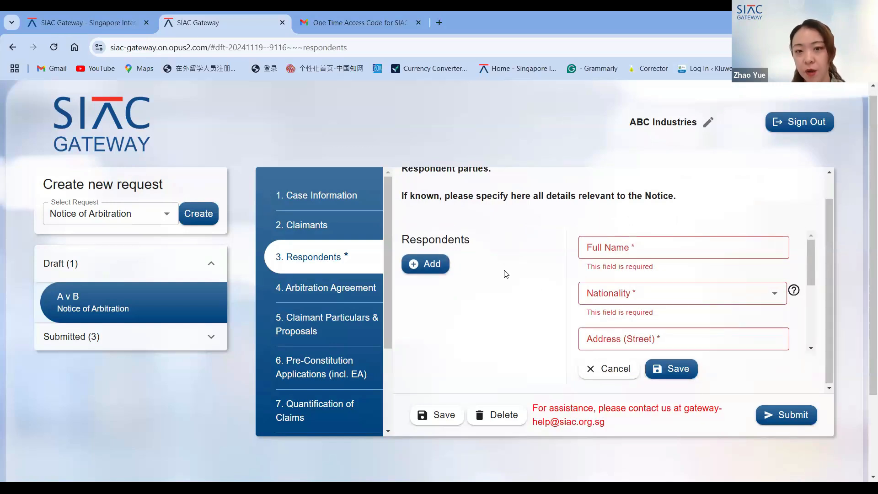
scroll(554, 292, down, 2)
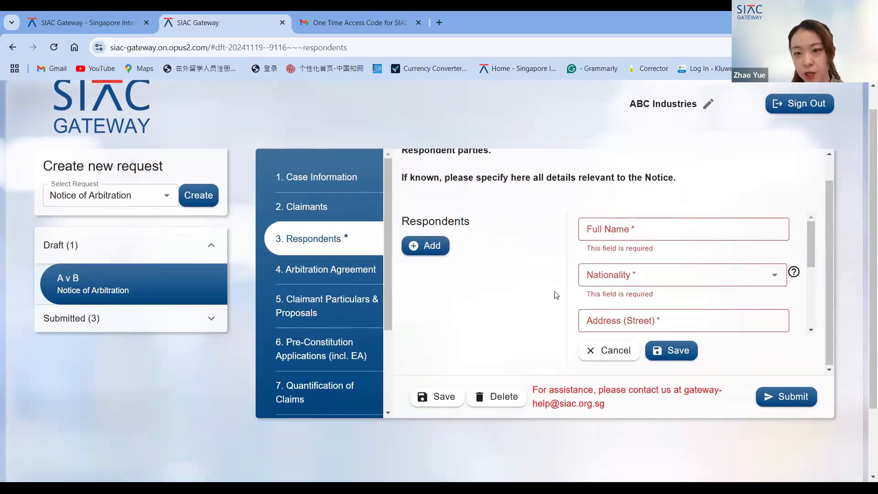
scroll(653, 215, down, 3)
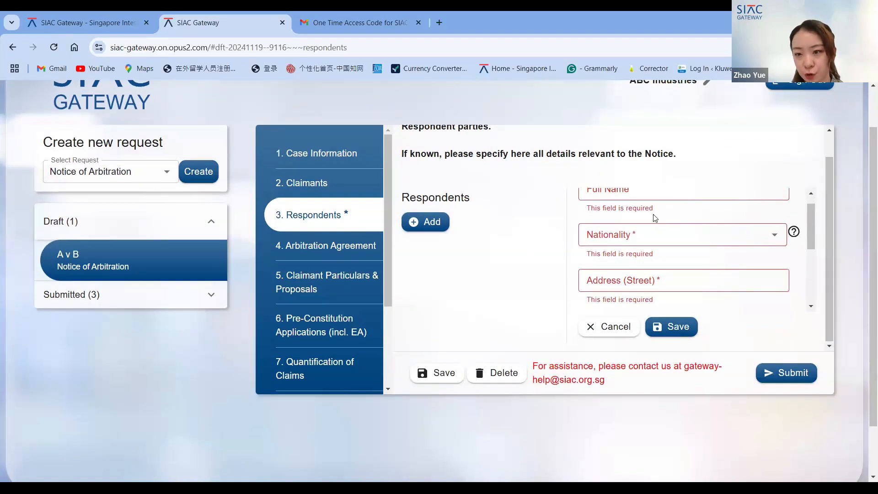
scroll(654, 218, down, 1)
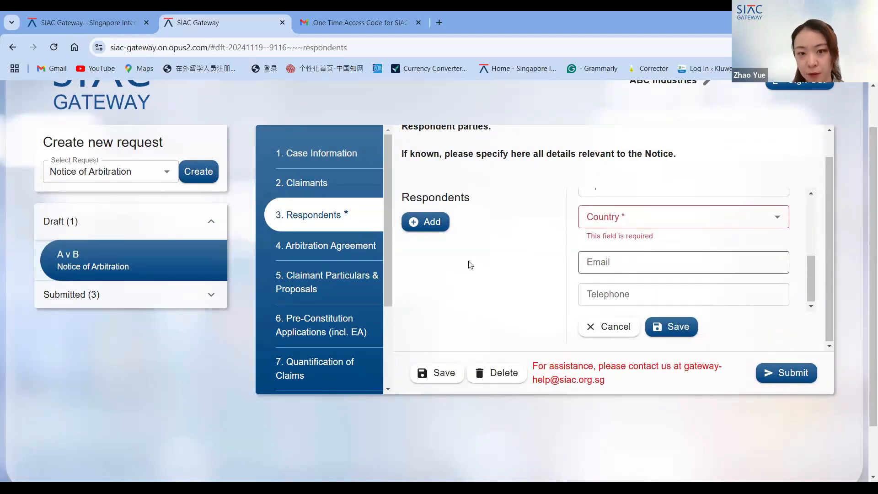
- Examine the respondent form's lower fields, such as Country, Email and Telephone
click(630, 257)
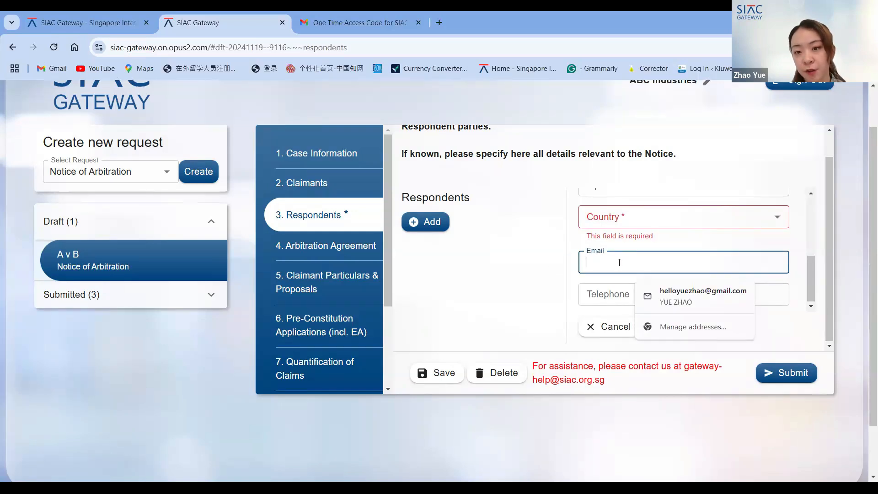
click(532, 264)
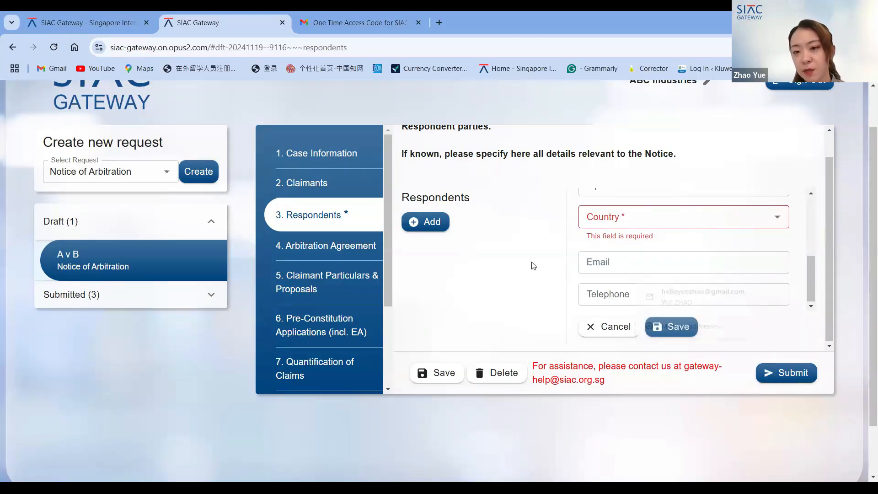
click(617, 257)
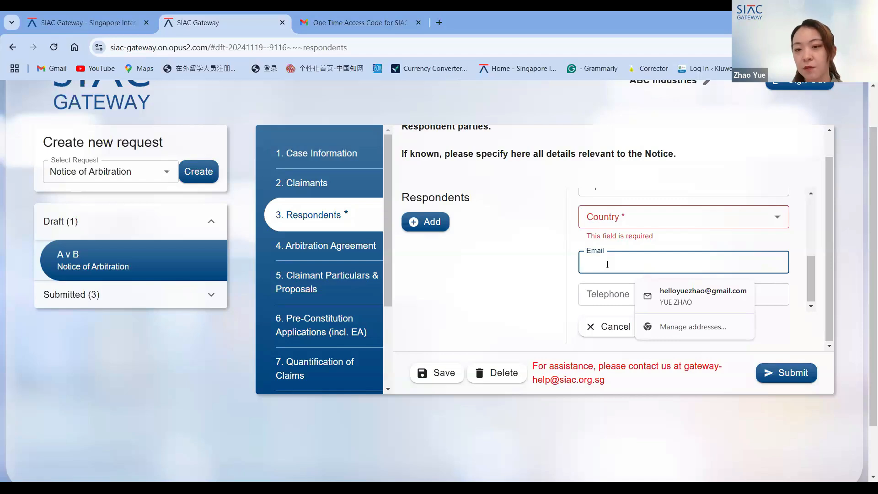
scroll(607, 265, down, 1)
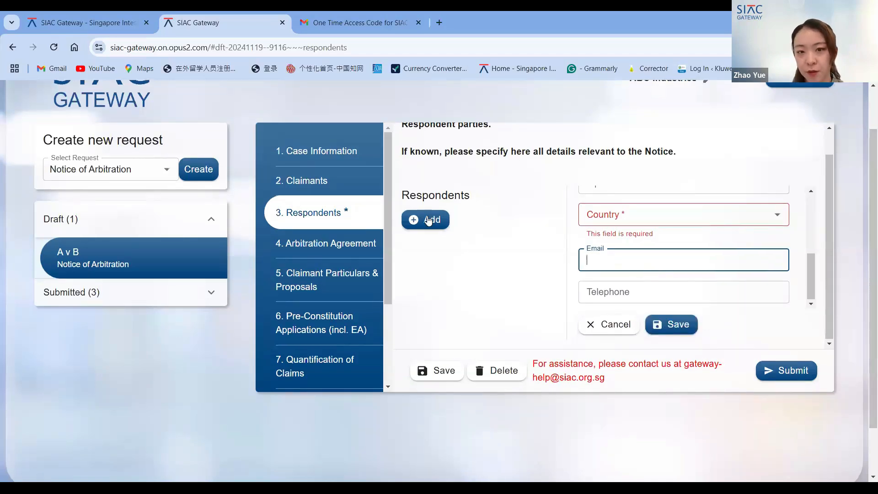
scroll(556, 272, up, 3)
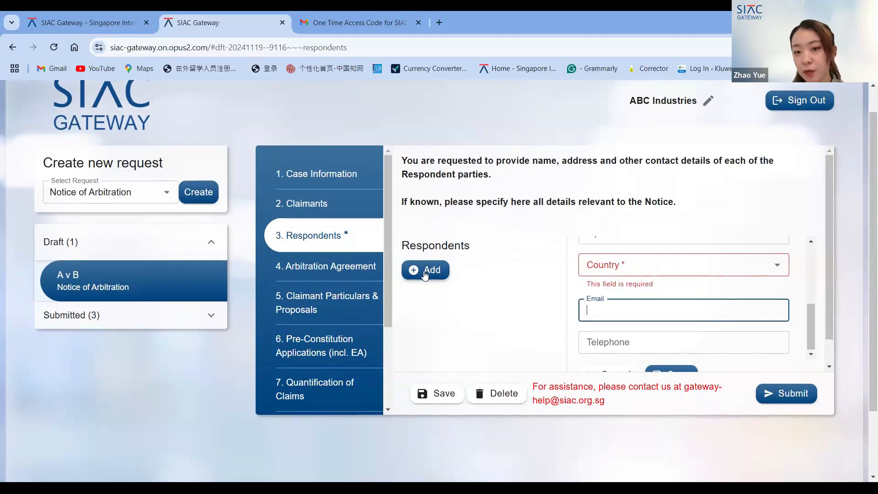
scroll(425, 274, down, 1)
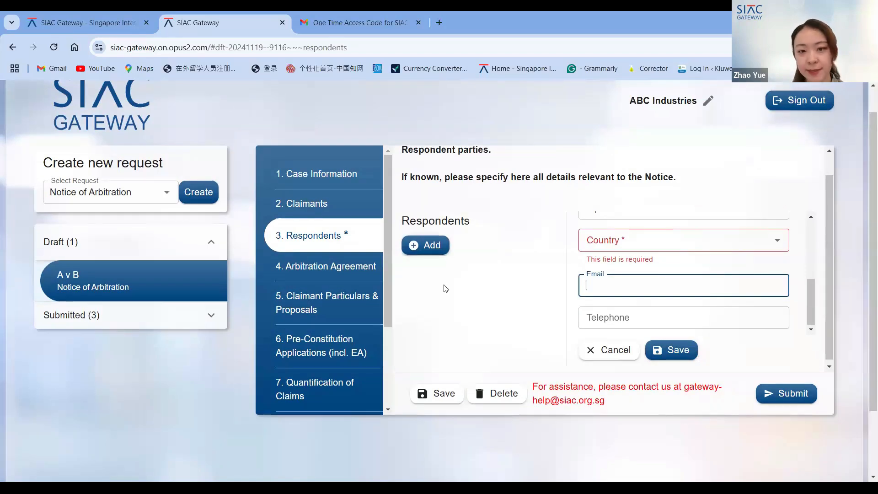
- Open the Arbitration Agreement section and start a new agreement entry
click(358, 271)
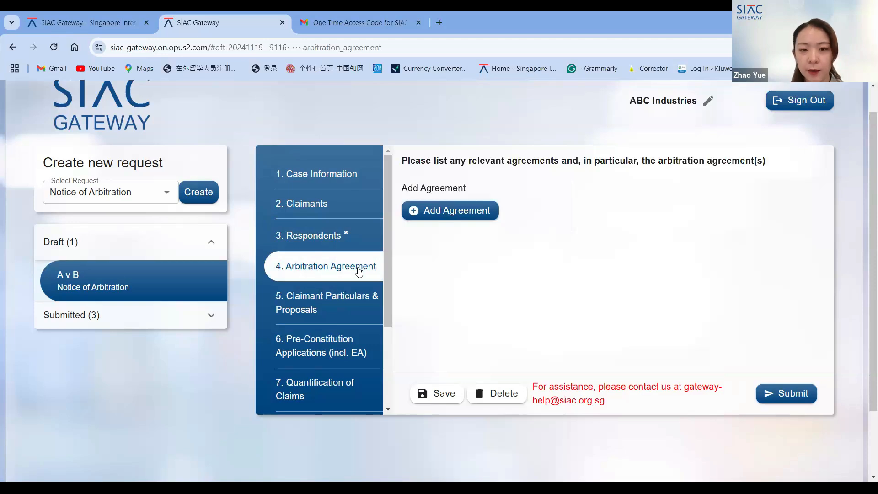
scroll(464, 266, down, 1)
scroll(466, 242, up, 2)
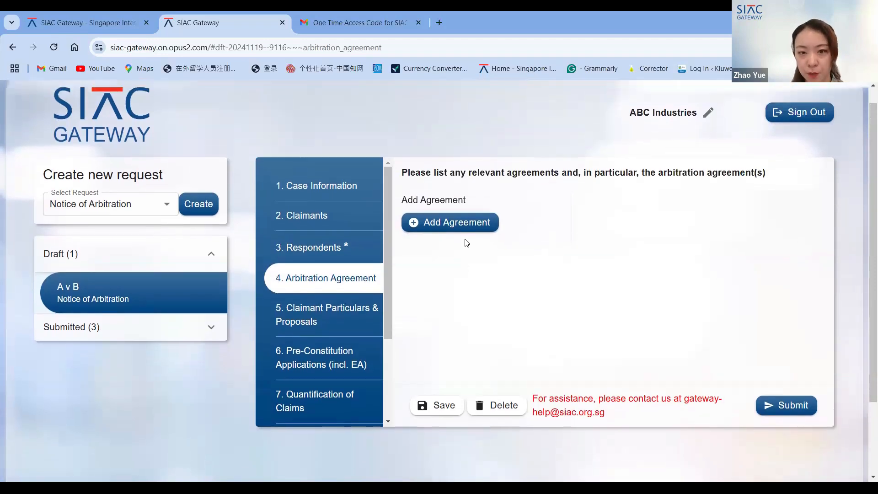
click(464, 225)
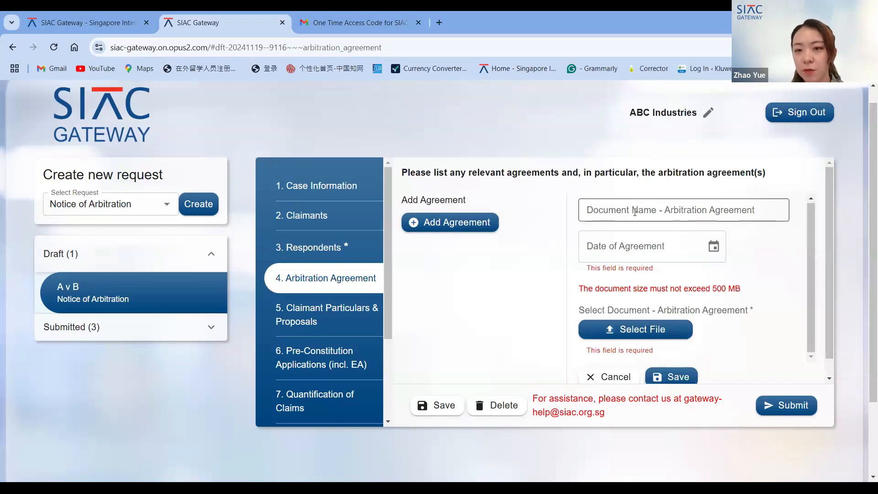
scroll(621, 246, down, 3)
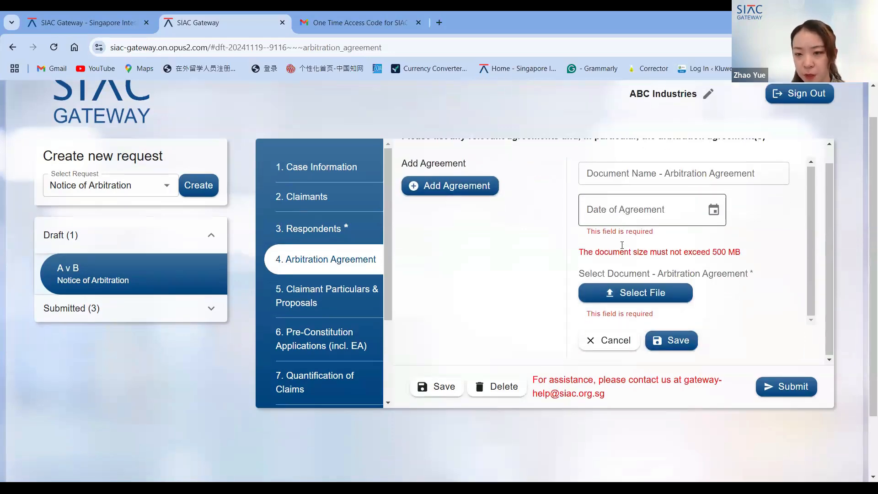
click(621, 283)
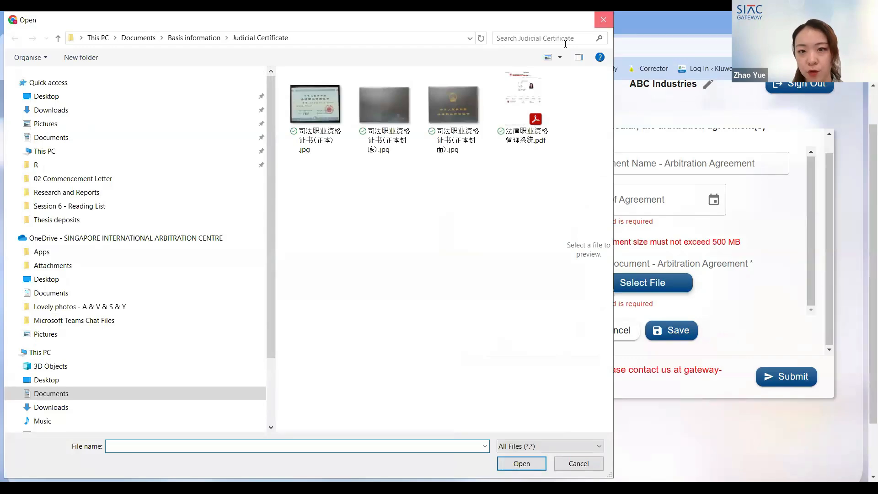
key(Escape)
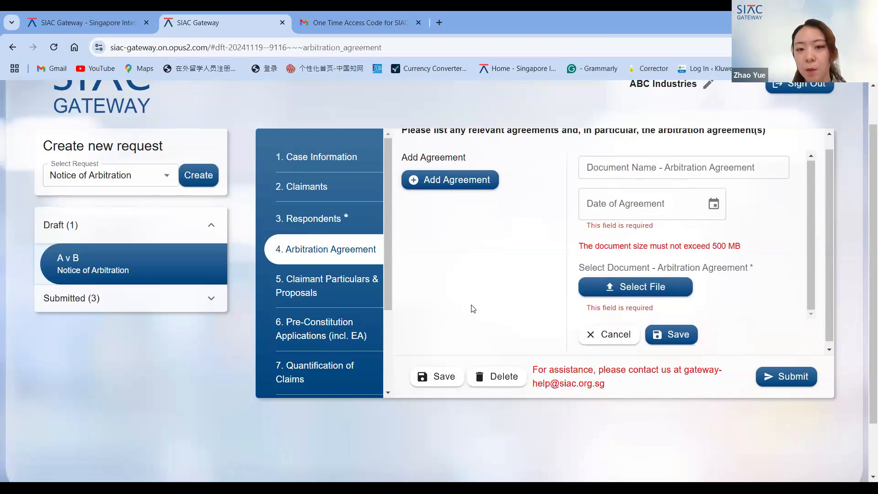
scroll(471, 305, down, 1)
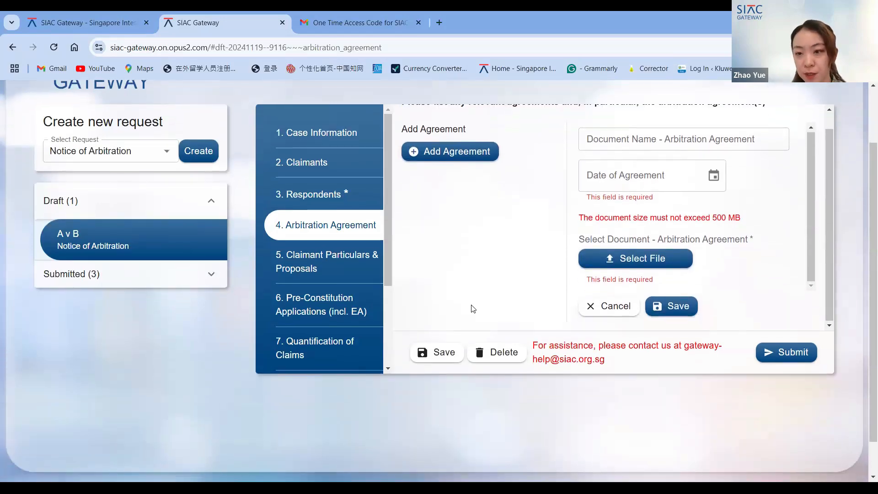
scroll(471, 305, up, 1)
scroll(471, 449, up, 1)
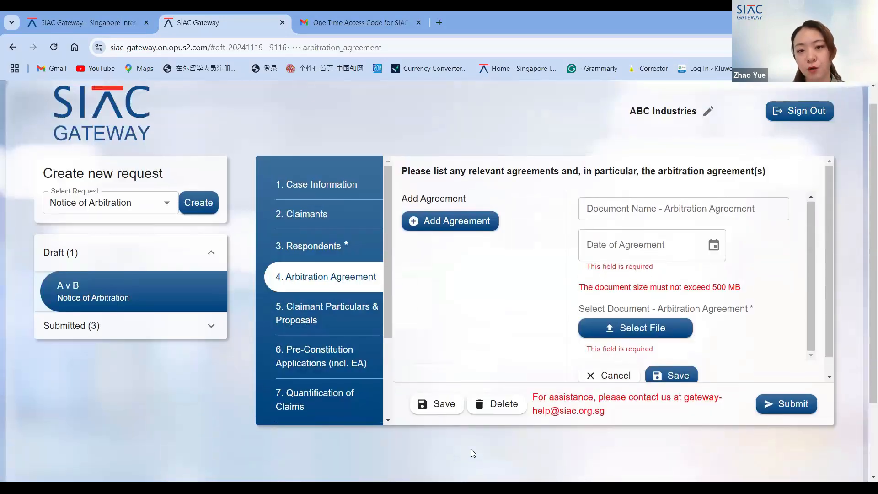
scroll(502, 303, down, 1)
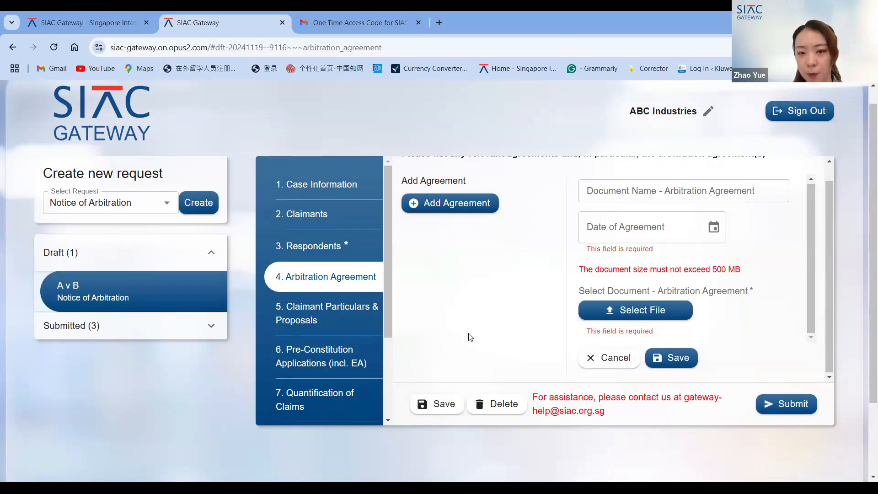
scroll(470, 337, down, 1)
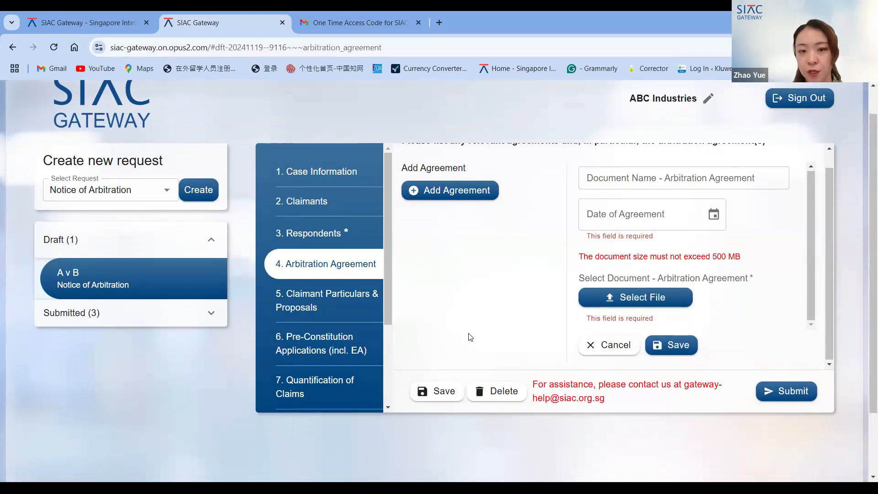
- Open the Claimant Particulars & Proposals section and review its fields from Arbitration Rules through Other Remarks
click(347, 304)
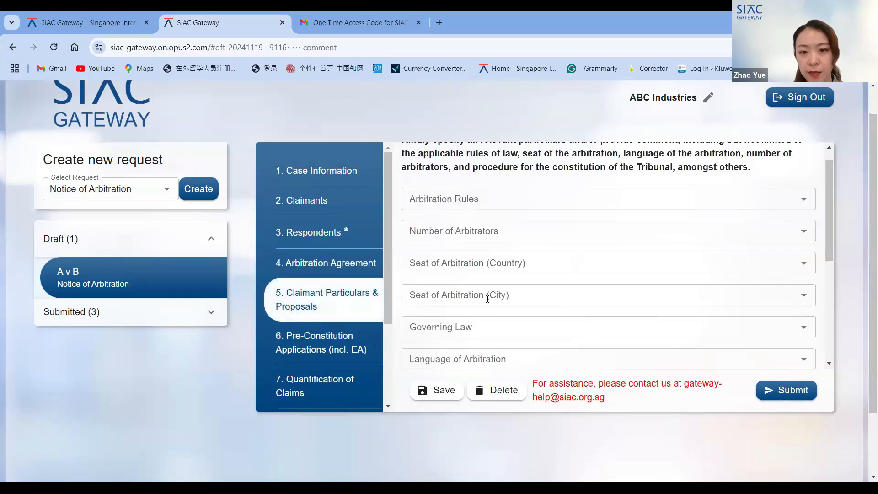
scroll(488, 302, up, 1)
scroll(487, 303, down, 1)
scroll(488, 299, up, 1)
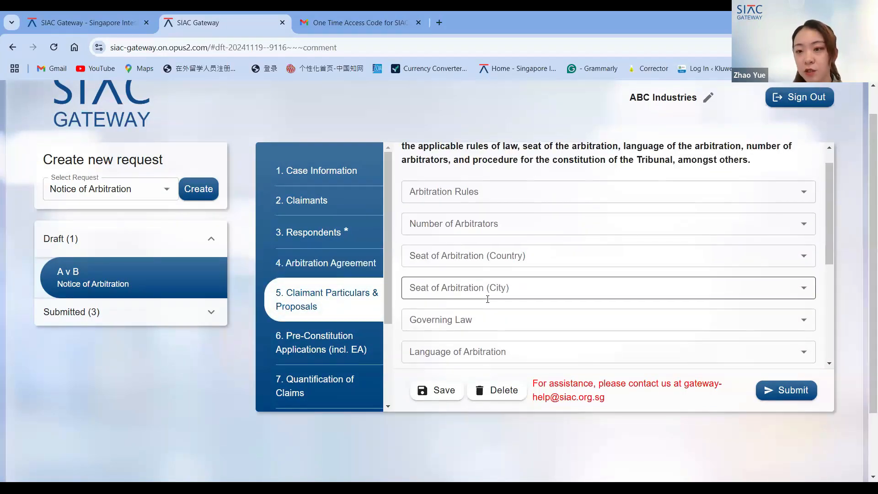
scroll(546, 312, up, 1)
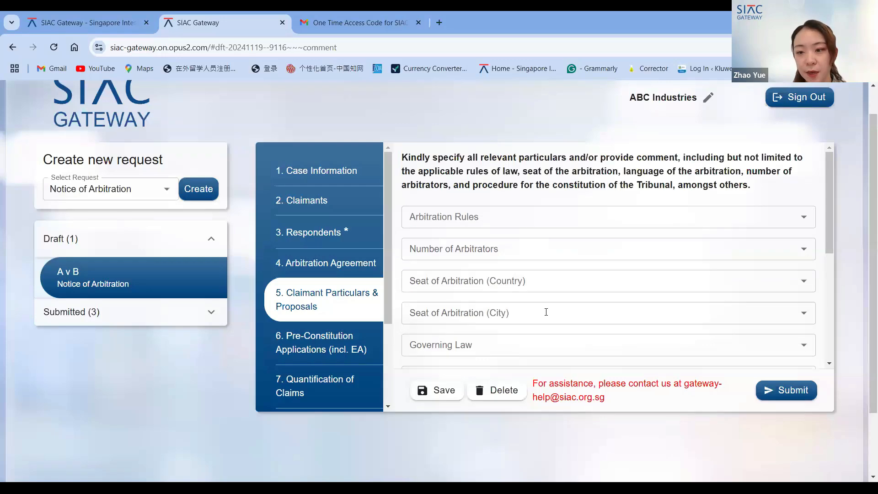
scroll(634, 241, up, 1)
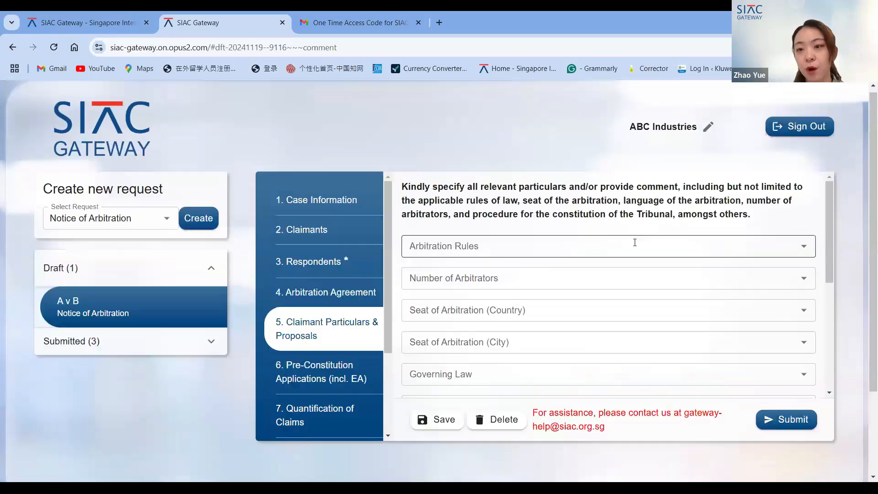
scroll(635, 243, up, 1)
scroll(582, 196, down, 1)
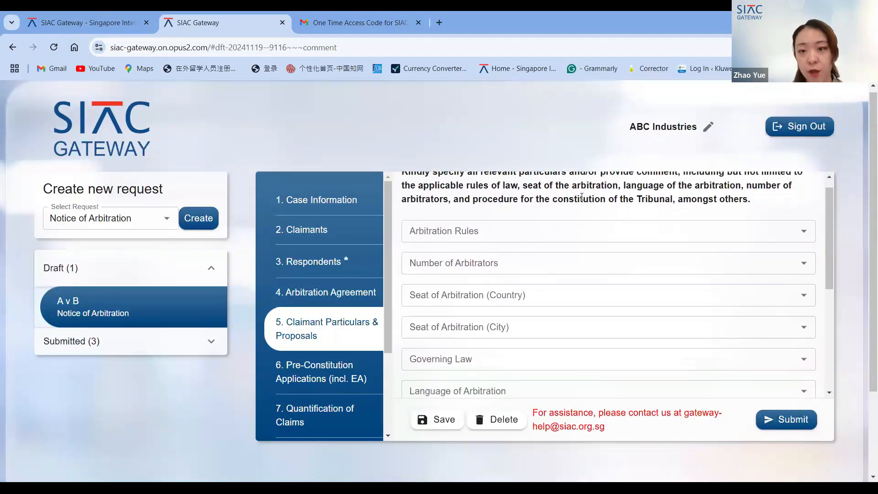
scroll(581, 196, up, 1)
scroll(581, 197, down, 1)
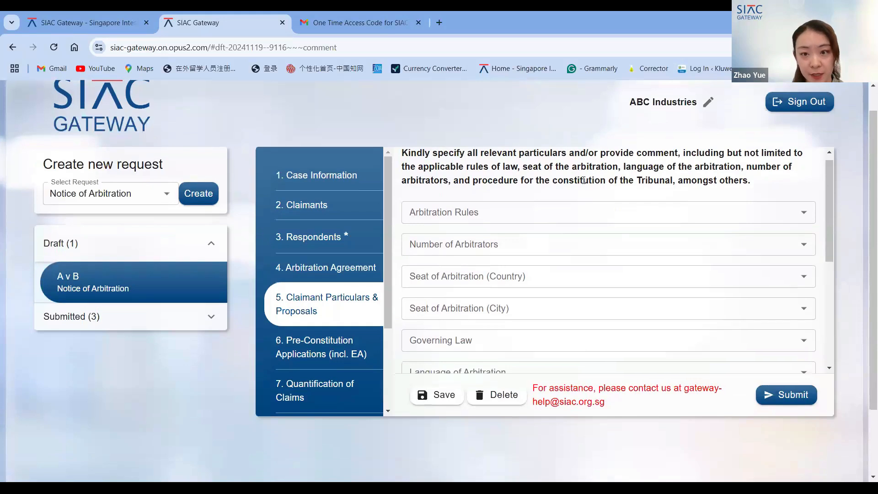
scroll(583, 179, up, 1)
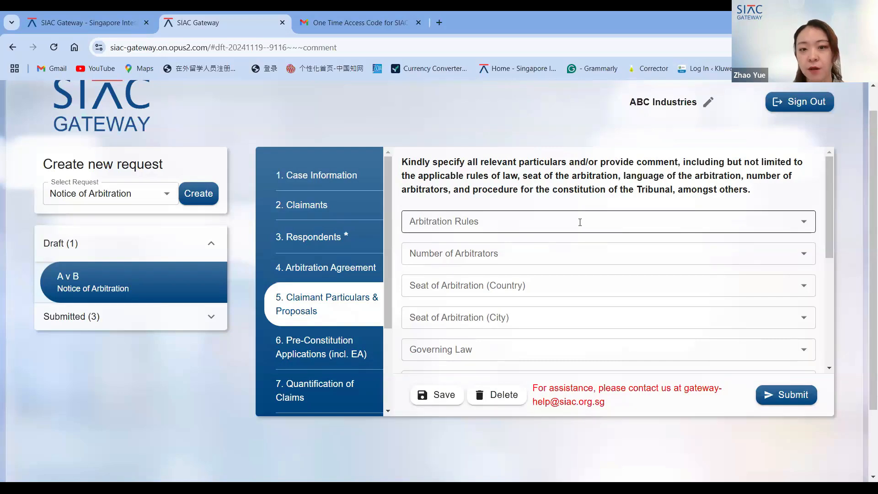
scroll(554, 273, down, 1)
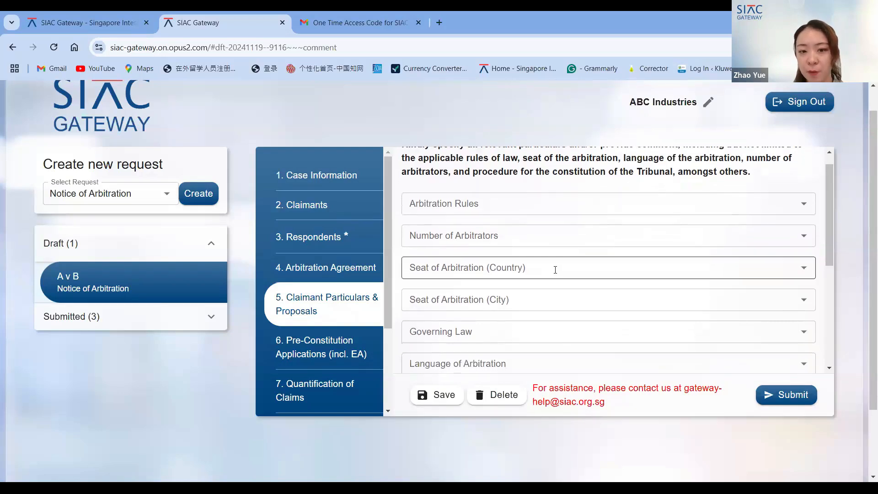
scroll(556, 273, down, 2)
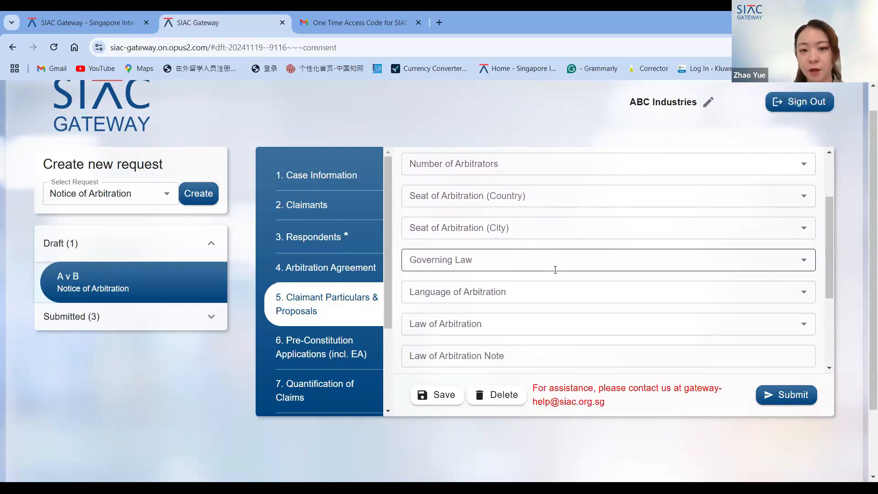
scroll(555, 270, down, 2)
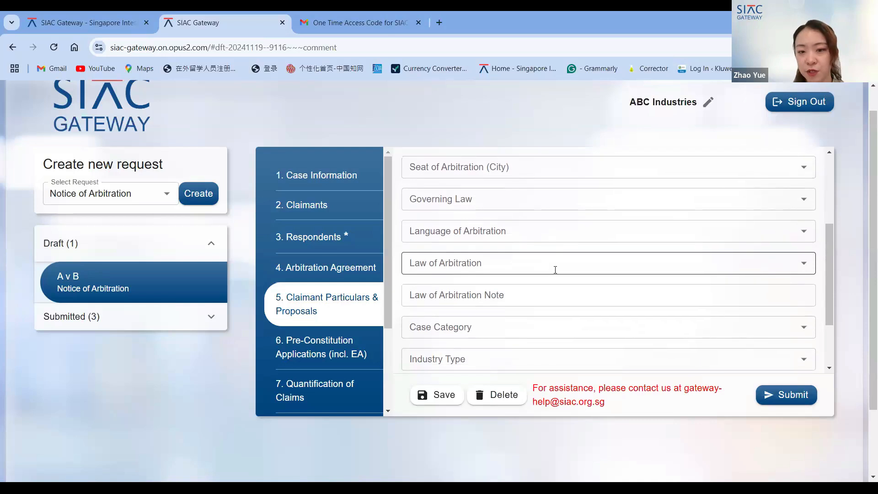
scroll(554, 269, down, 2)
scroll(554, 270, down, 1)
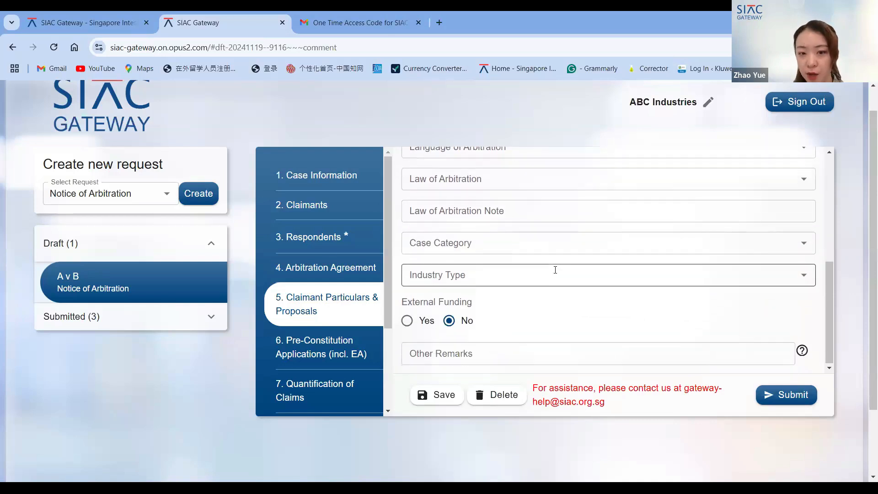
scroll(338, 322, down, 1)
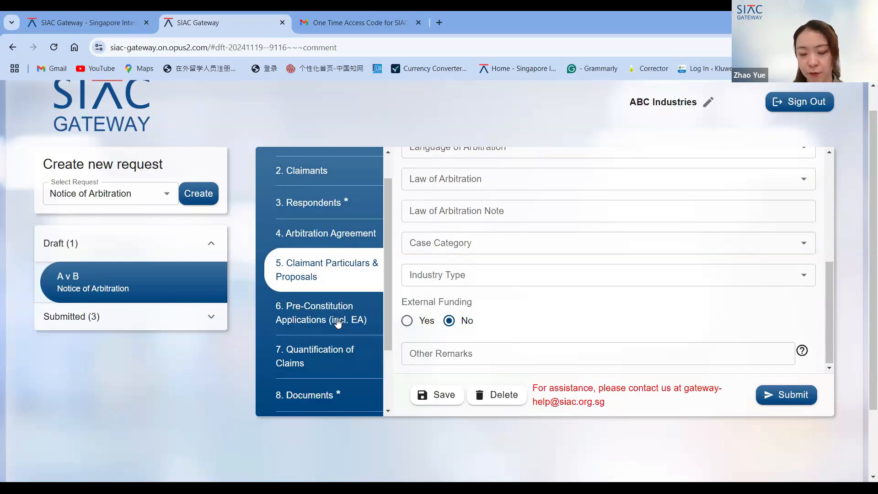
- Open the Pre-Constitution Applications (incl. EA) section of the draft
click(339, 322)
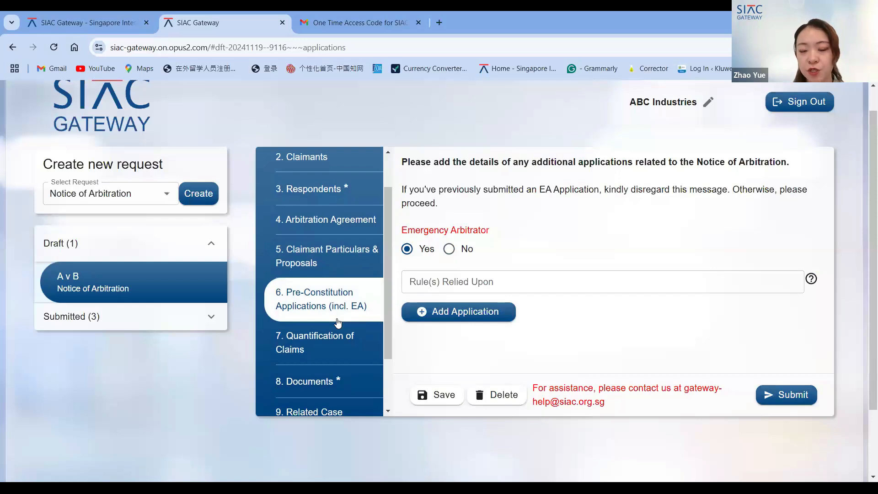
scroll(551, 269, down, 1)
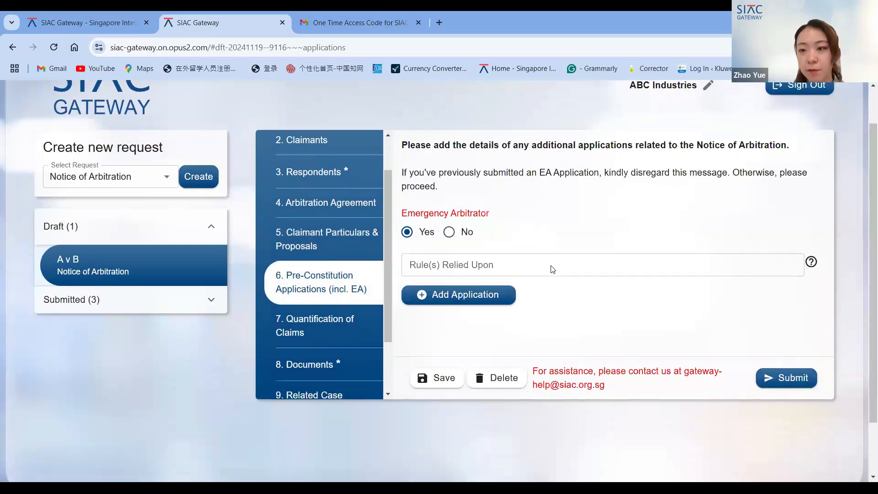
- Set the Emergency Arbitrator option to No in the pre-constitution applications
scroll(552, 269, up, 2)
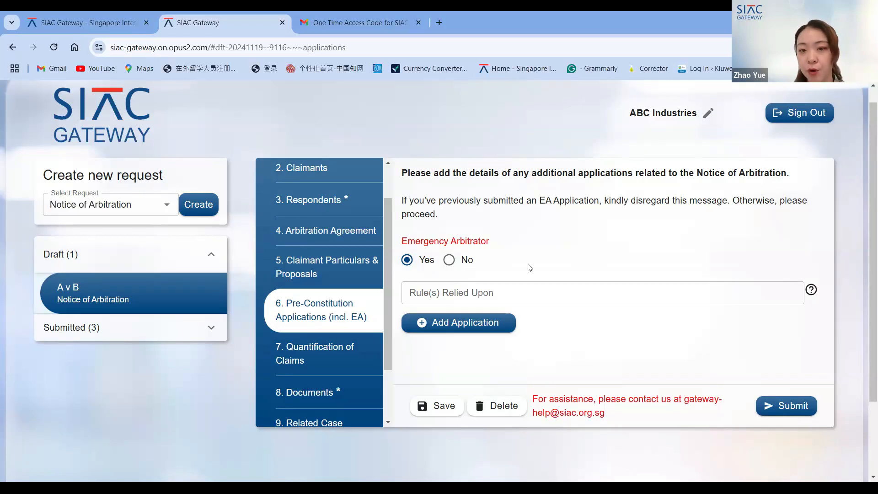
scroll(529, 267, down, 1)
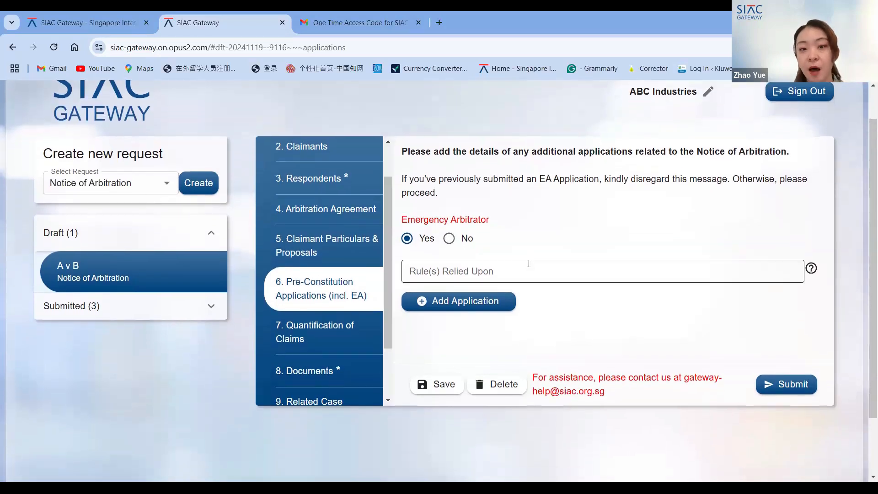
scroll(528, 280, up, 1)
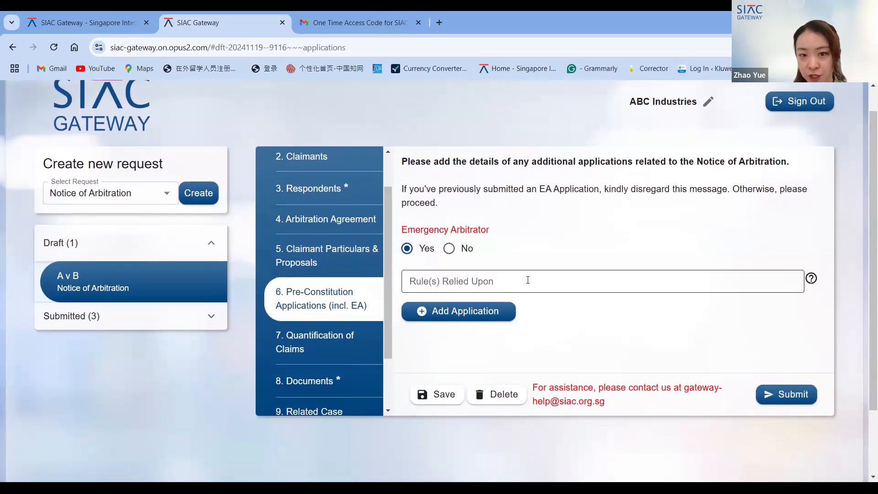
click(449, 249)
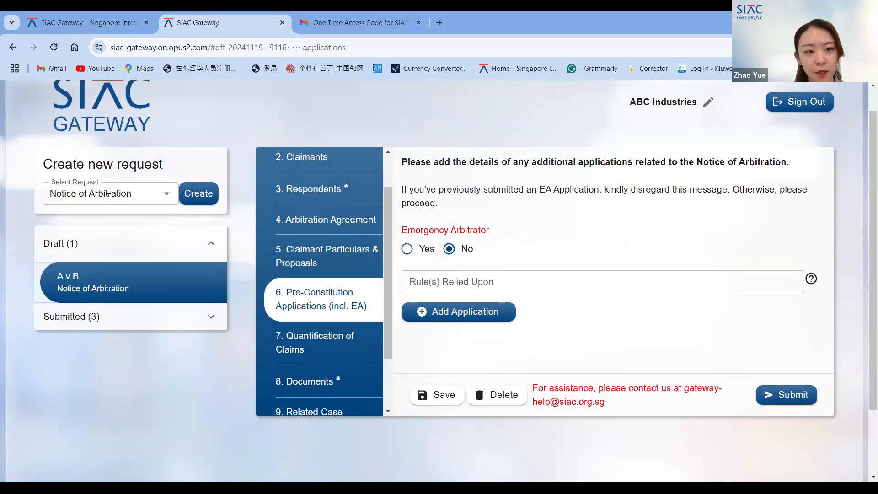
- Browse the request types offered in the Select Request list without changing it
click(167, 195)
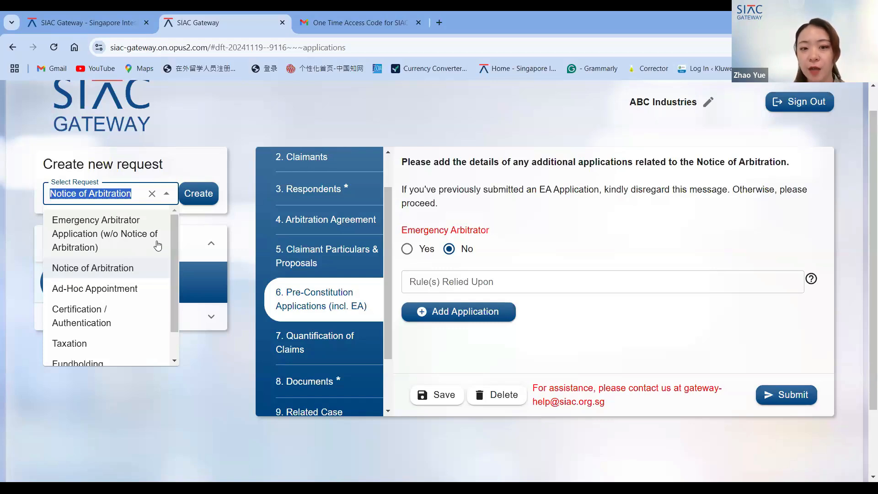
click(494, 215)
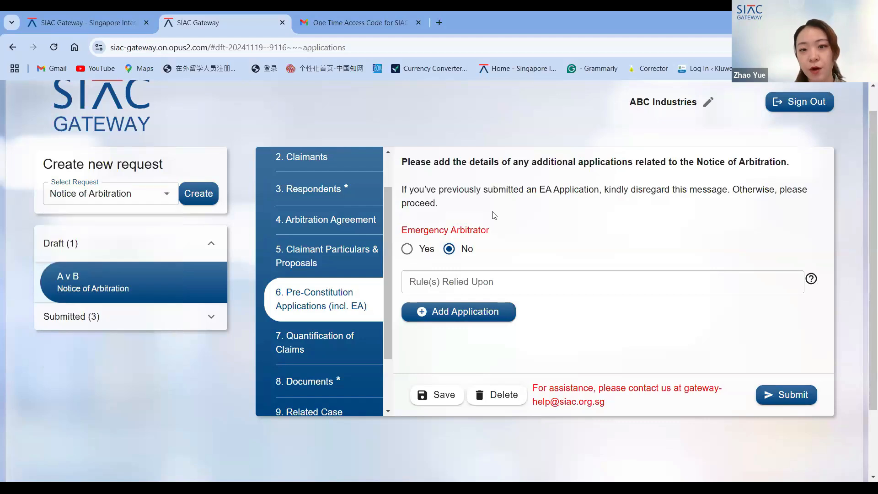
scroll(522, 267, down, 1)
scroll(521, 267, up, 1)
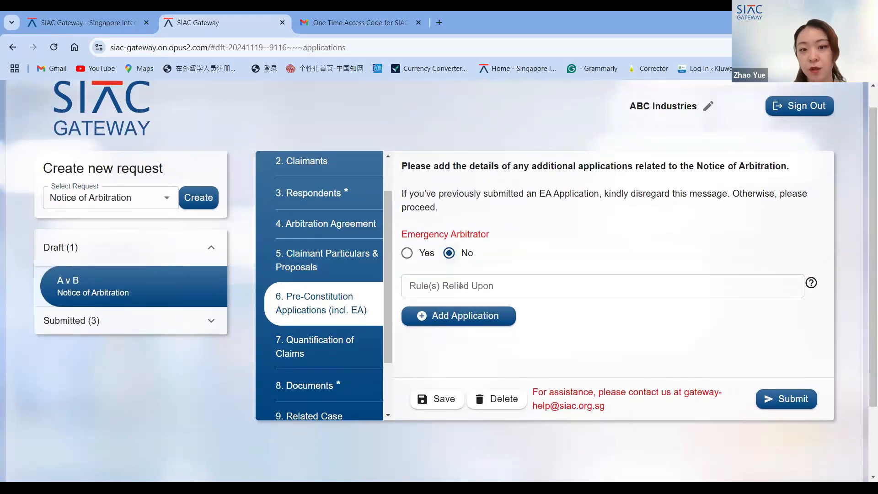
scroll(464, 268, down, 1)
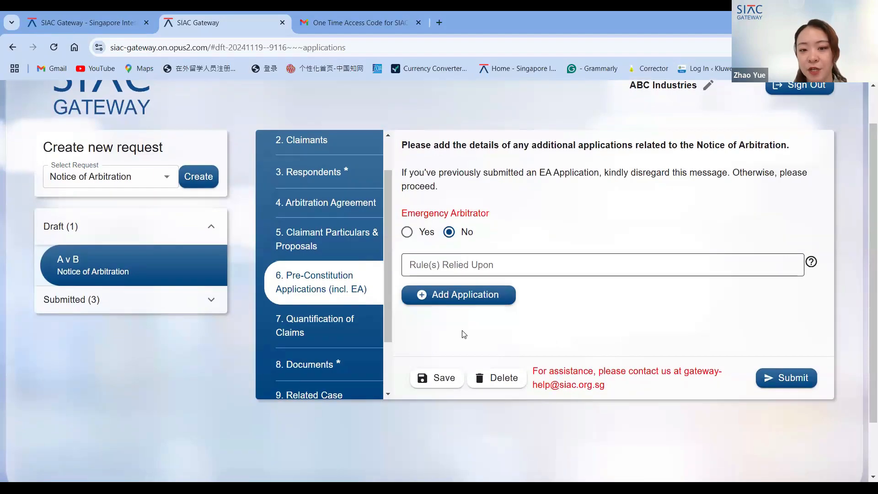
scroll(464, 334, down, 1)
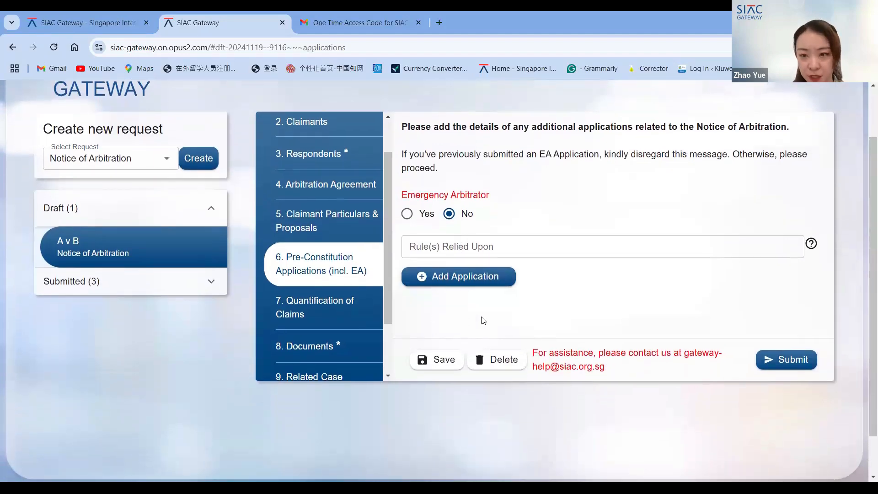
scroll(481, 319, down, 1)
scroll(480, 322, up, 1)
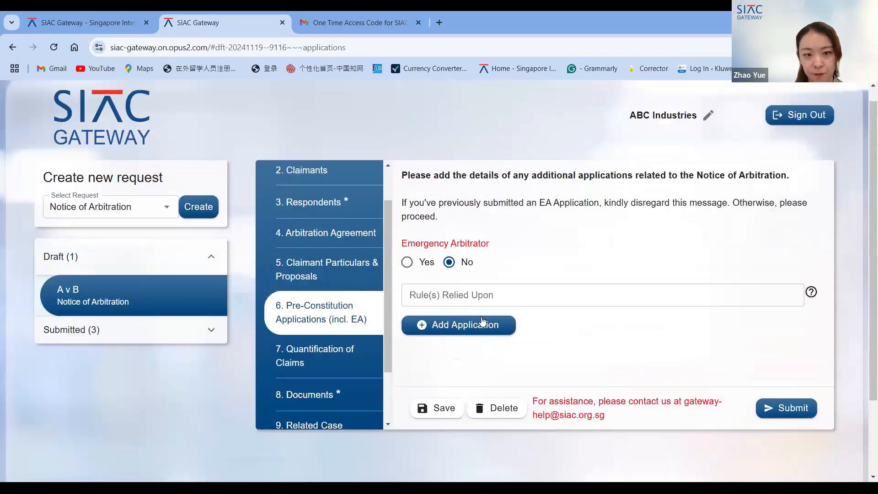
- Add an application row and open its Application Type options
click(448, 326)
scroll(479, 286, down, 3)
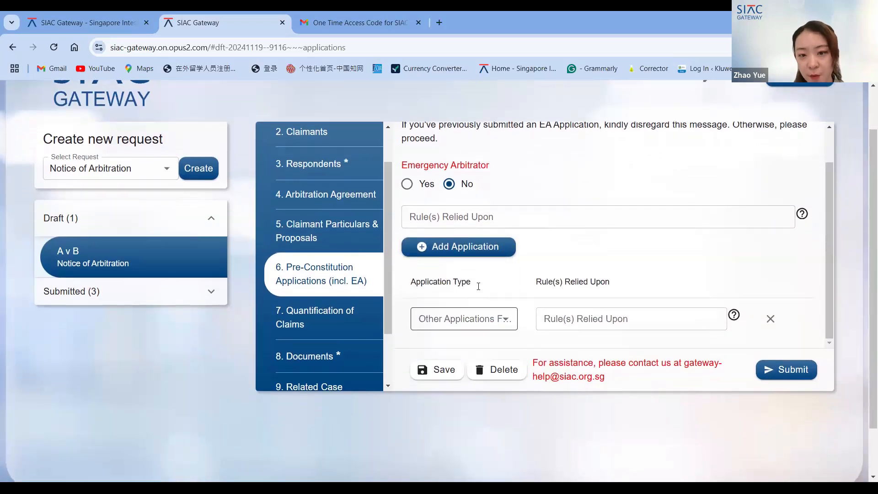
click(490, 321)
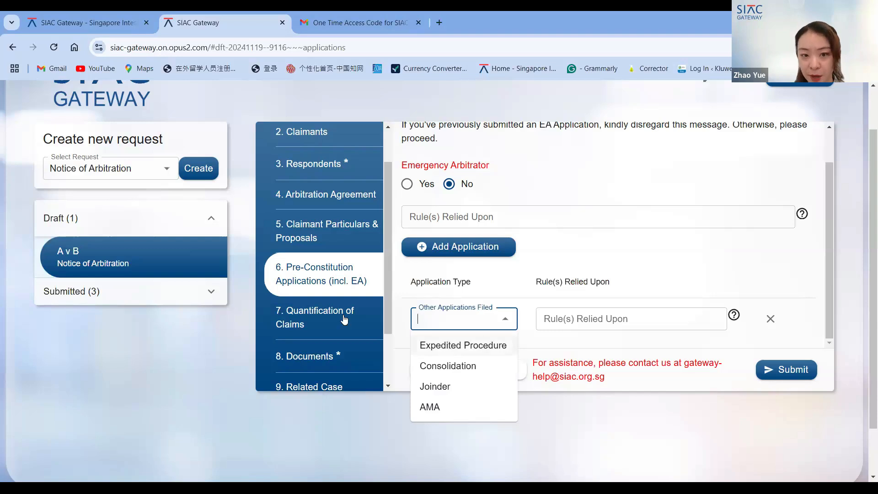
scroll(345, 320, down, 1)
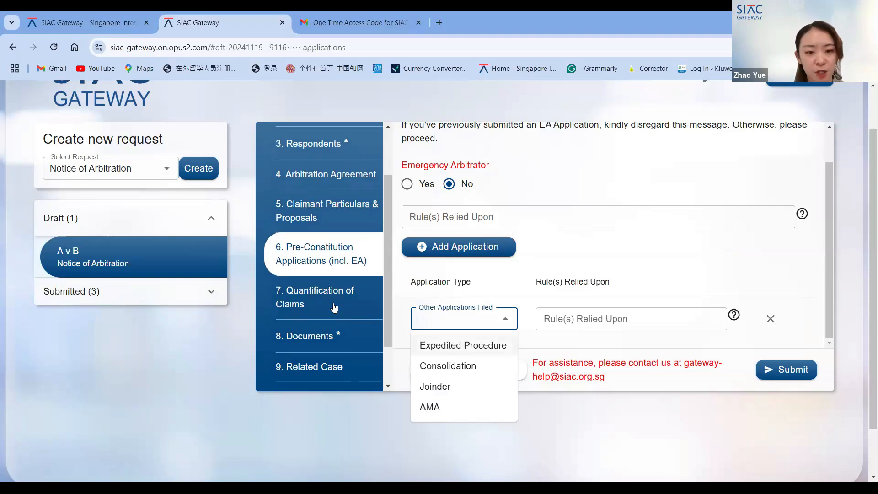
- Open the Quantification of Claims section and start a new Relief Sought entry
click(335, 308)
click(334, 308)
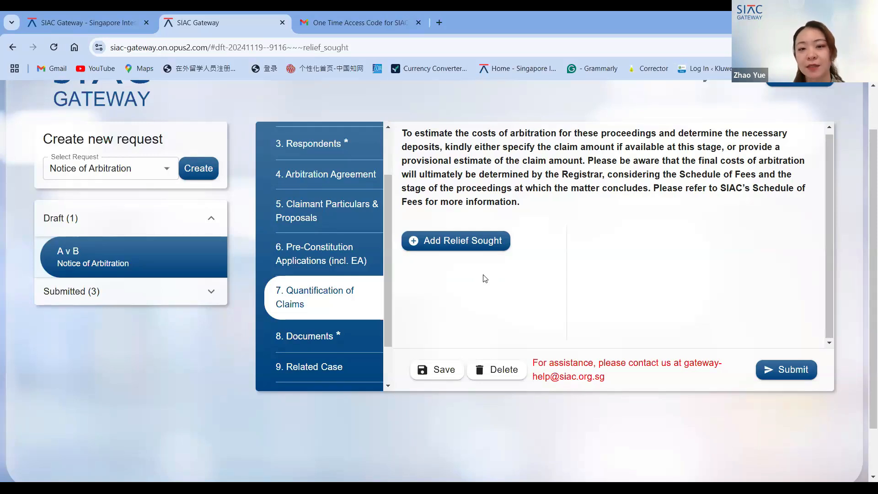
click(481, 248)
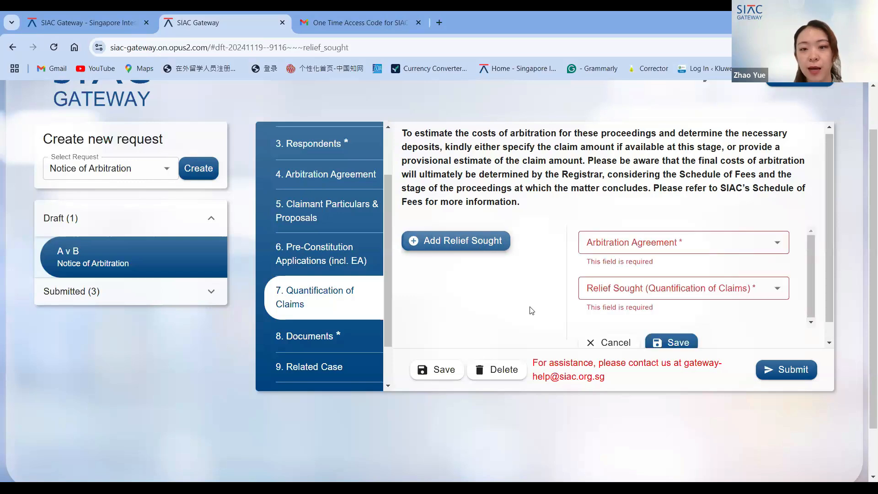
- Set the new entry's Relief Sought (Quantification of Claims) to Claims not quantified
scroll(537, 288, down, 1)
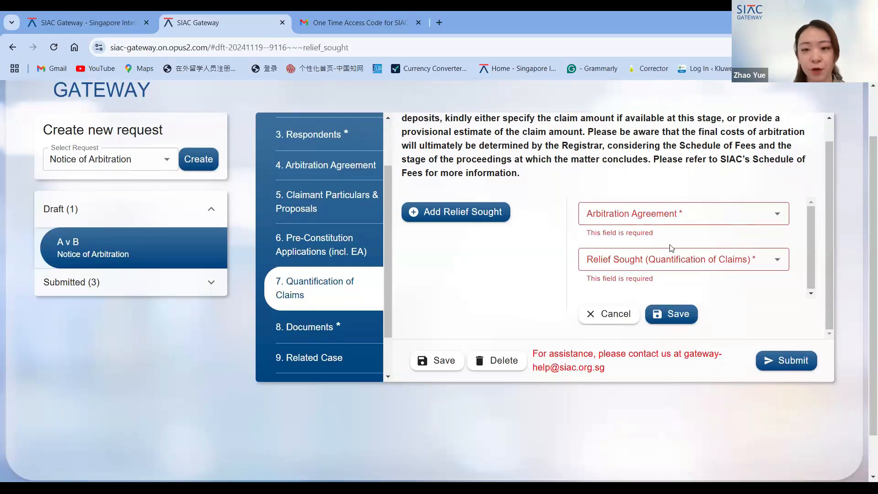
click(673, 217)
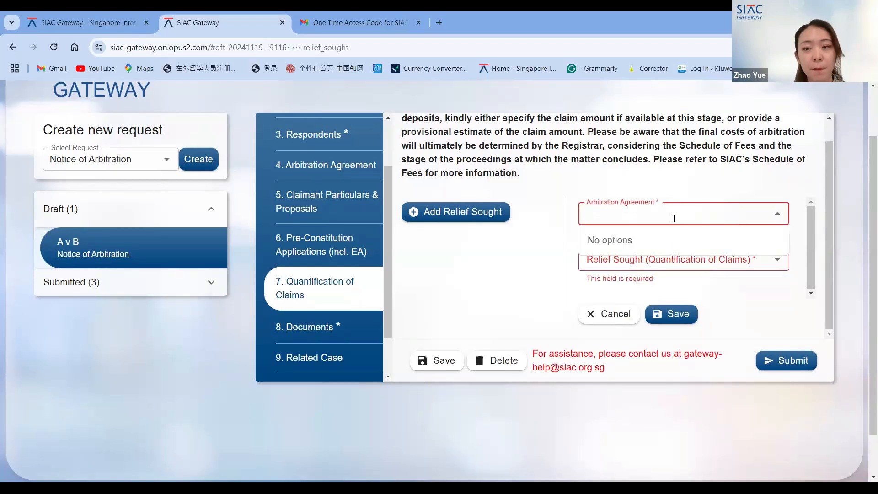
click(674, 218)
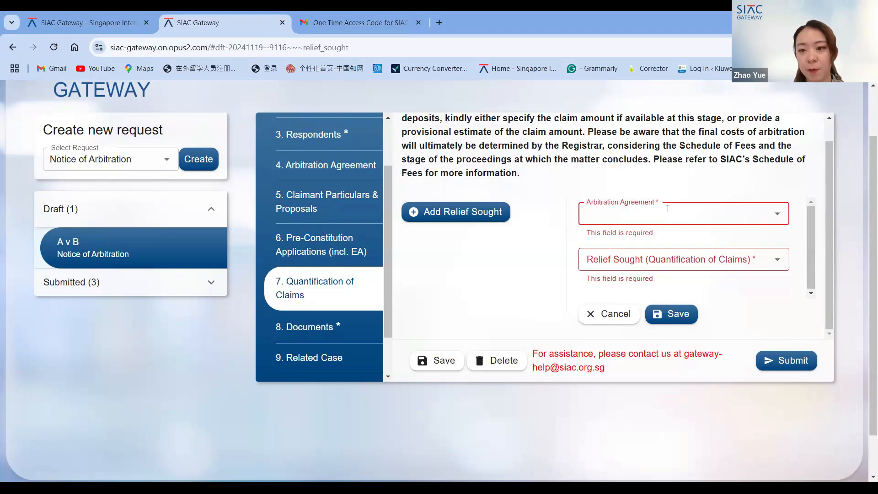
click(668, 261)
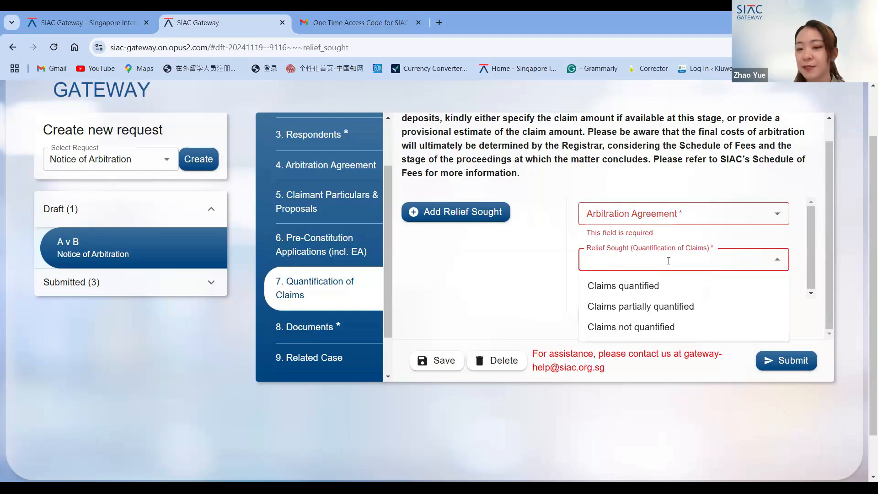
click(663, 308)
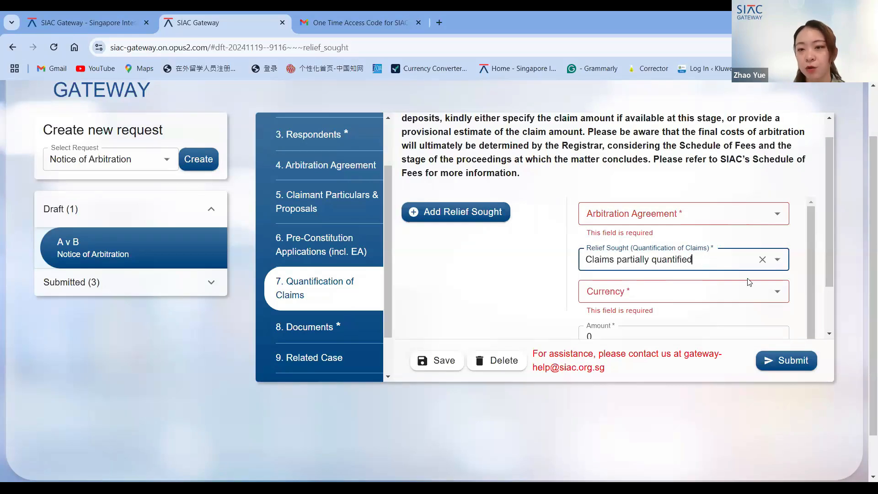
click(777, 260)
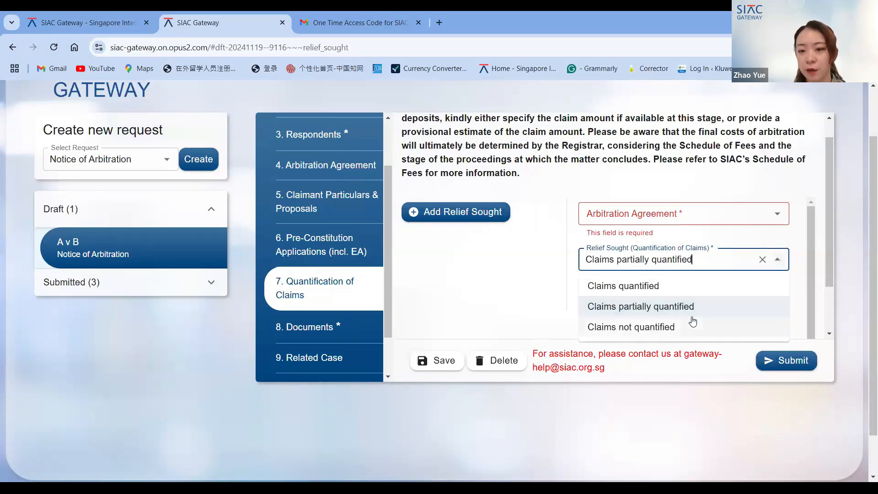
click(700, 325)
scroll(516, 288, down, 1)
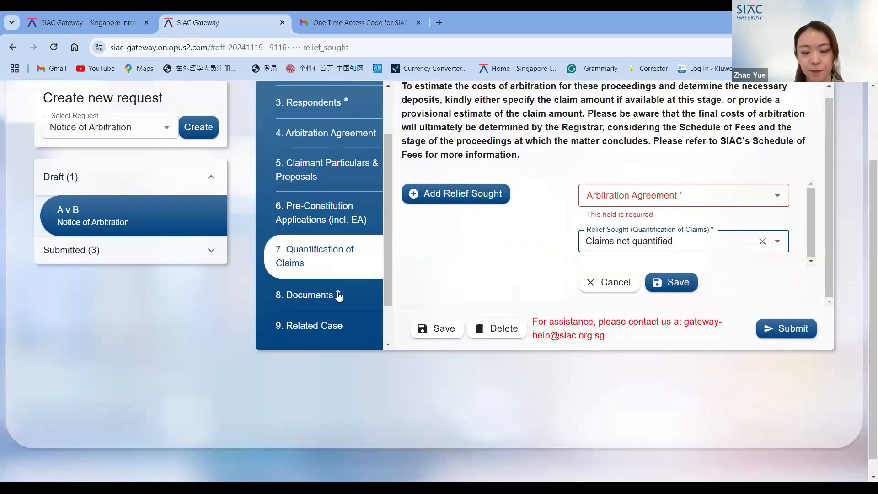
- Open the Documents section and review its supporting document upload requirements
click(337, 300)
scroll(338, 295, up, 1)
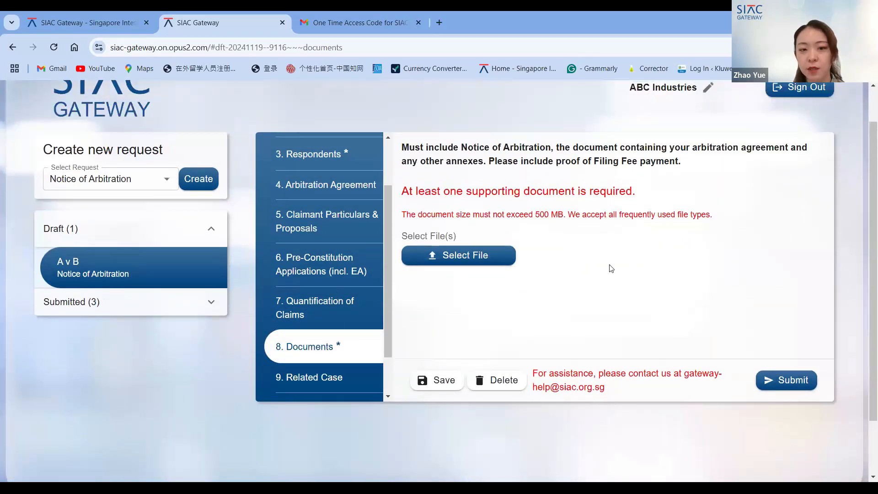
scroll(611, 268, down, 1)
scroll(611, 268, up, 1)
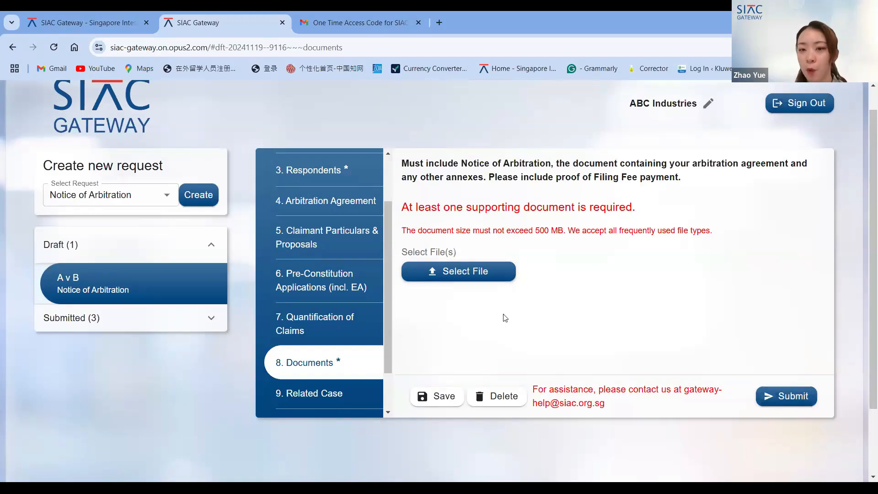
scroll(306, 344, down, 1)
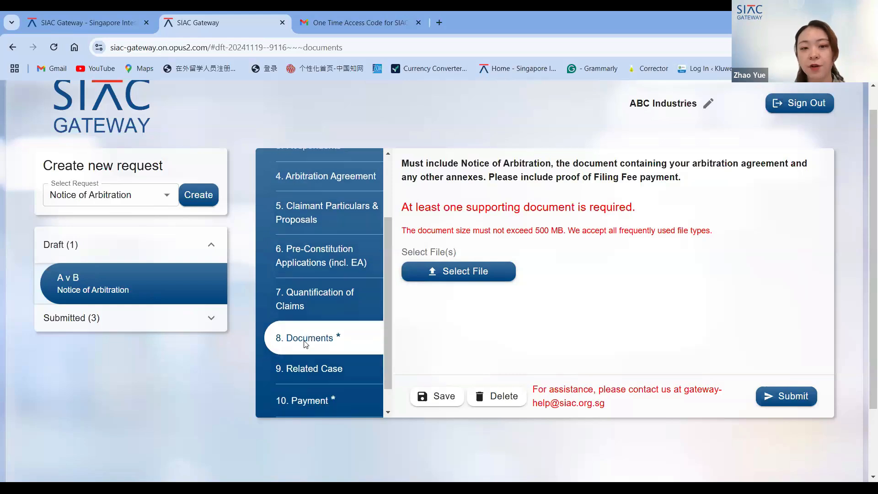
scroll(305, 344, down, 1)
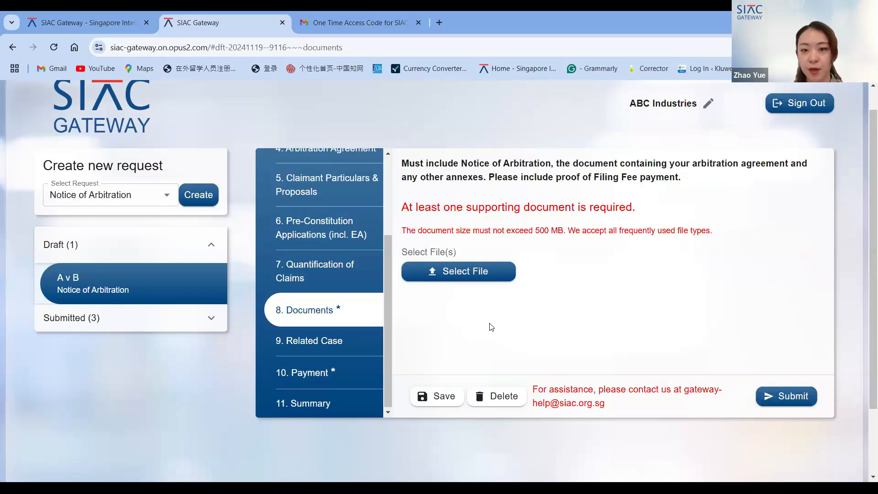
scroll(490, 327, down, 1)
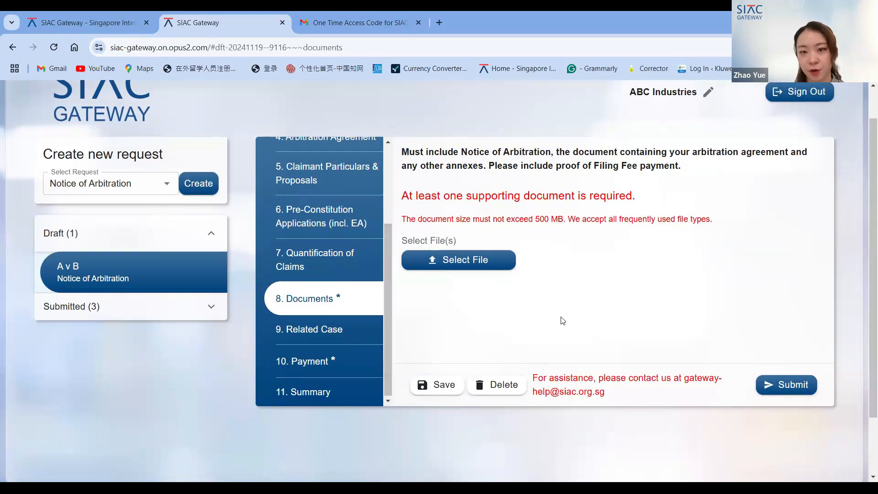
scroll(562, 320, up, 1)
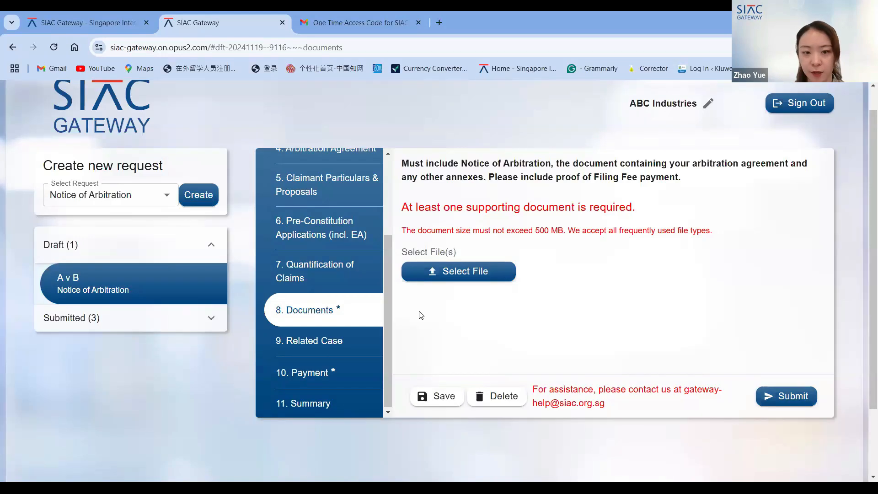
- Open the Related Case section and inspect the Related SIAC Case and SIAC Case Number fields
click(320, 349)
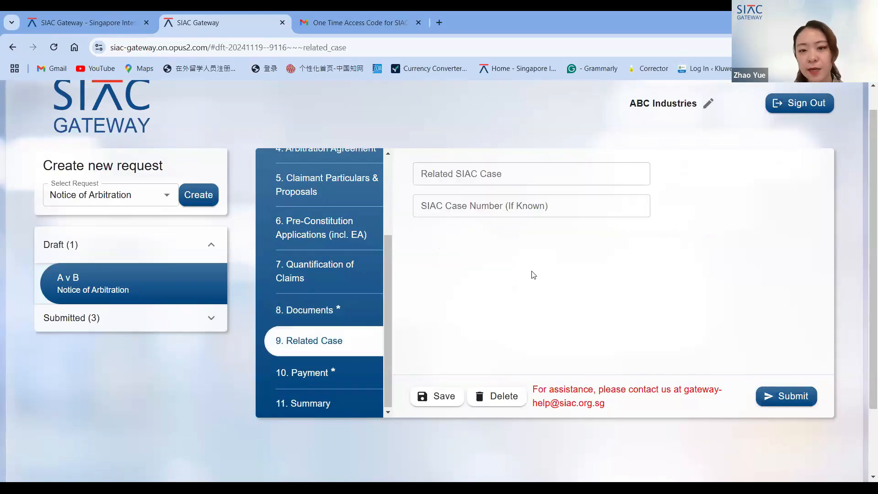
scroll(533, 275, up, 1)
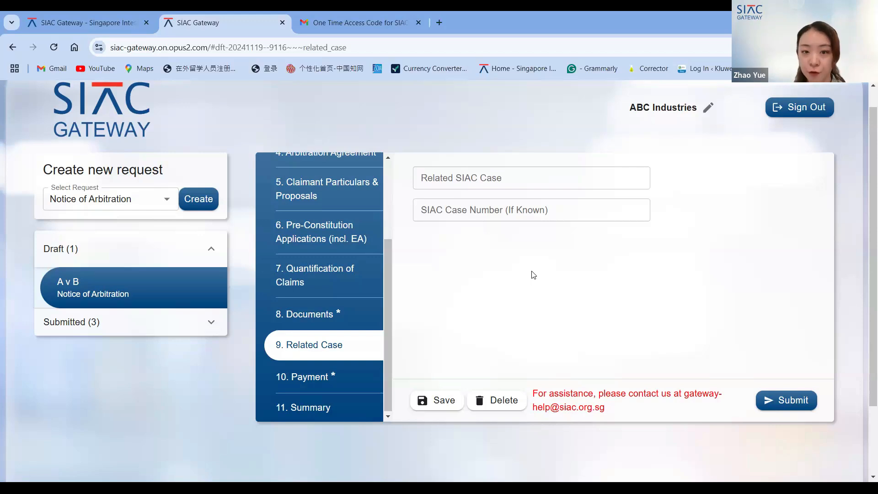
click(508, 179)
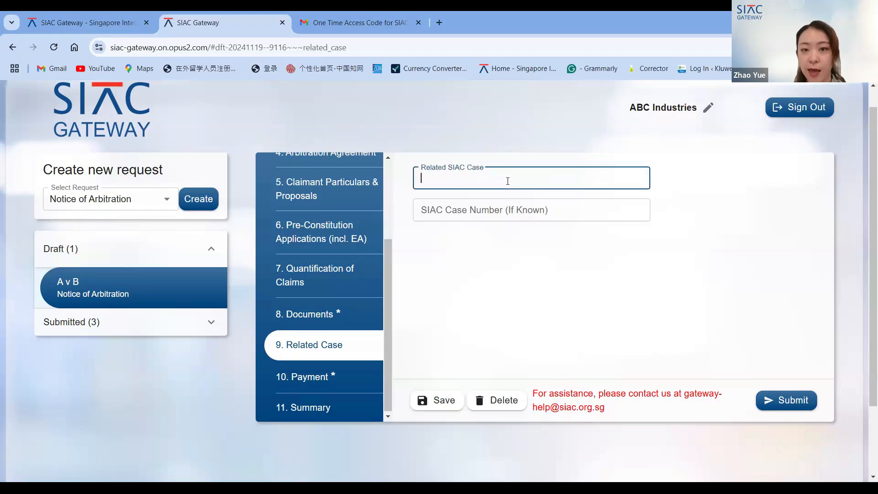
click(481, 212)
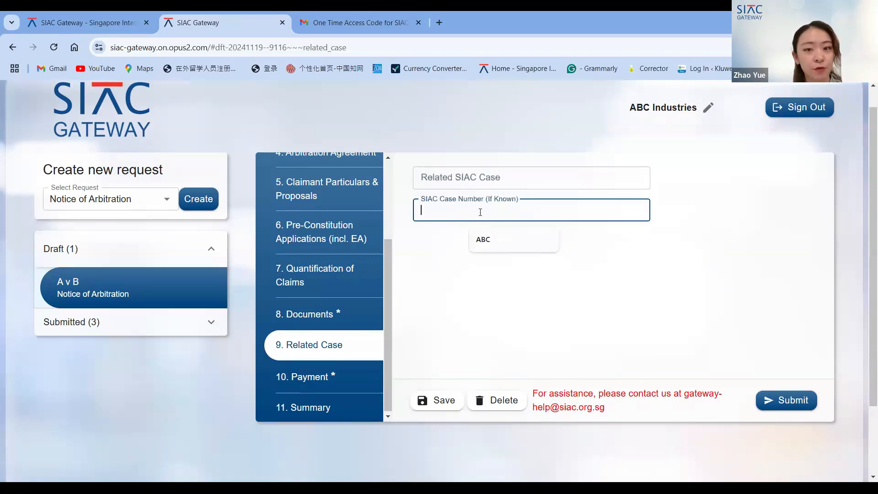
click(434, 277)
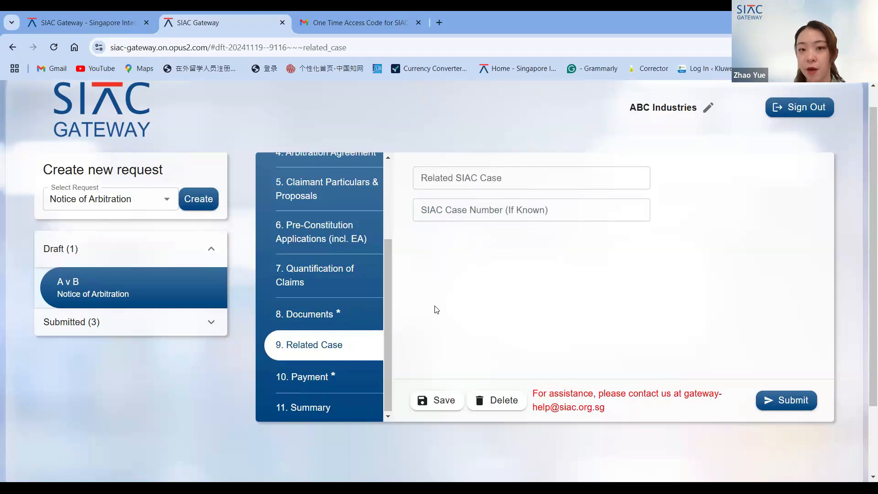
scroll(437, 310, down, 1)
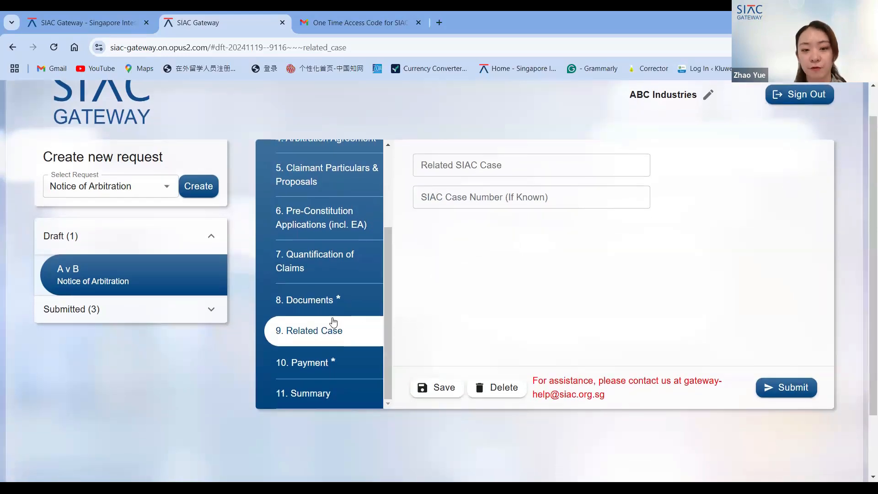
- Open the Payment section of the draft
click(320, 363)
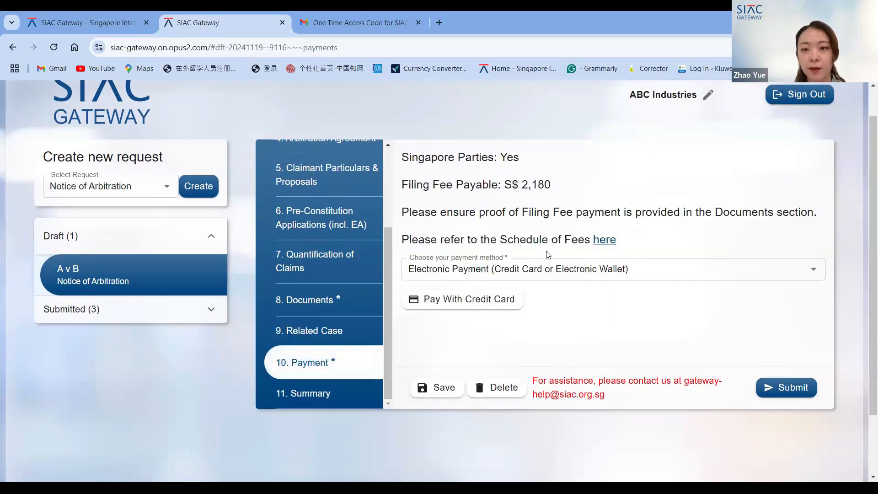
- Revisit the Claimants and Case Information sections of the draft, then return to the Payment section
scroll(346, 324, up, 3)
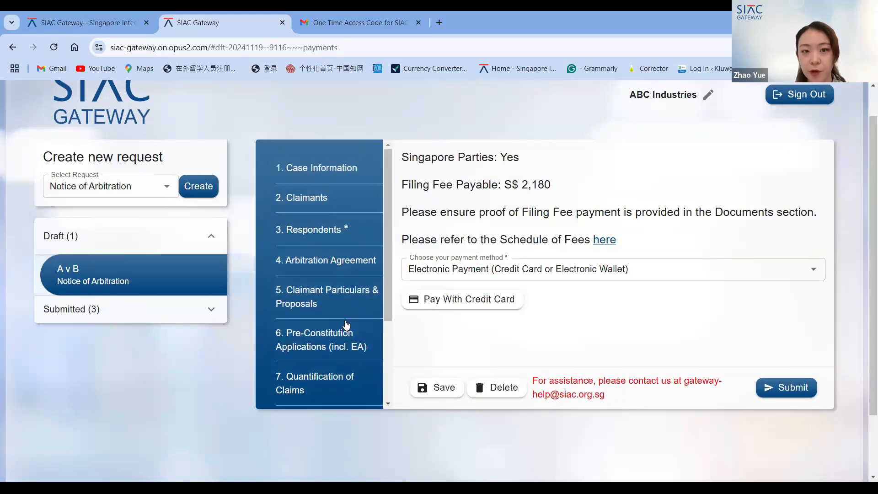
scroll(346, 324, up, 2)
click(314, 228)
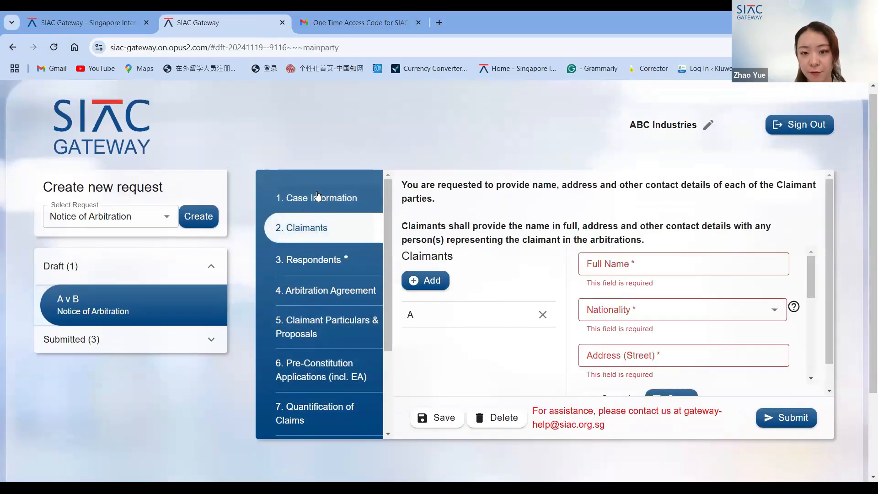
click(317, 195)
scroll(377, 302, down, 1)
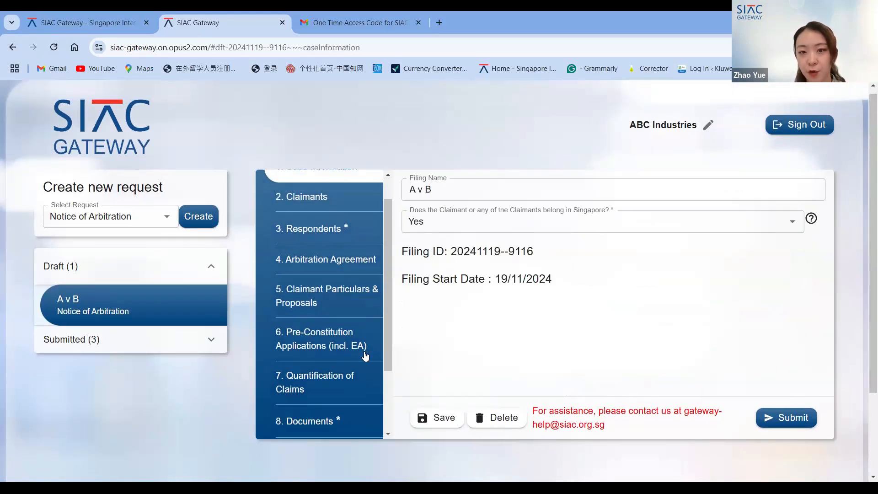
scroll(365, 356, down, 4)
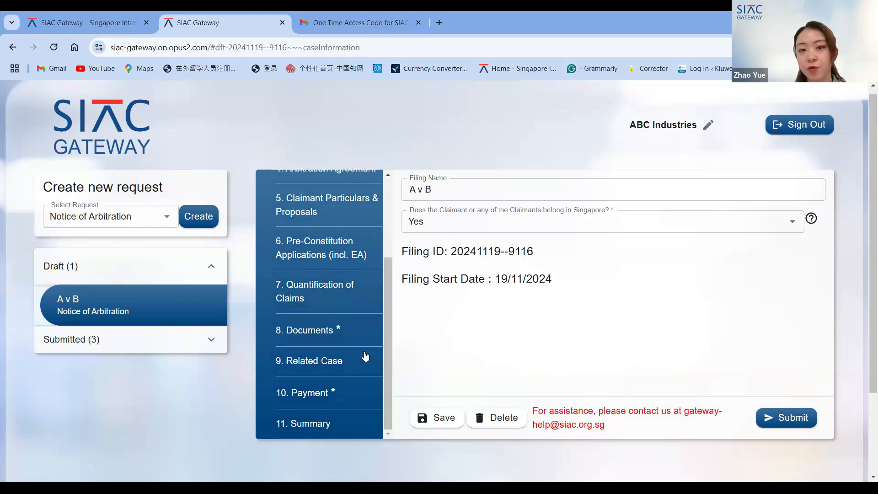
scroll(365, 356, down, 1)
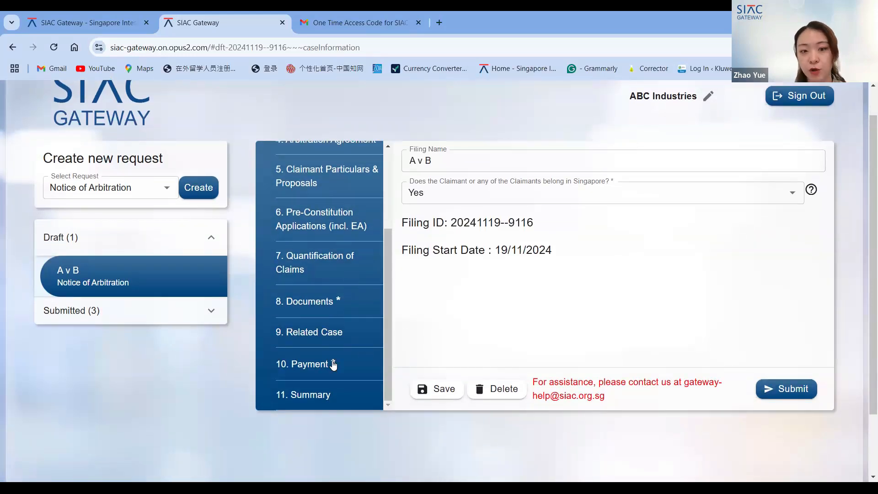
click(332, 365)
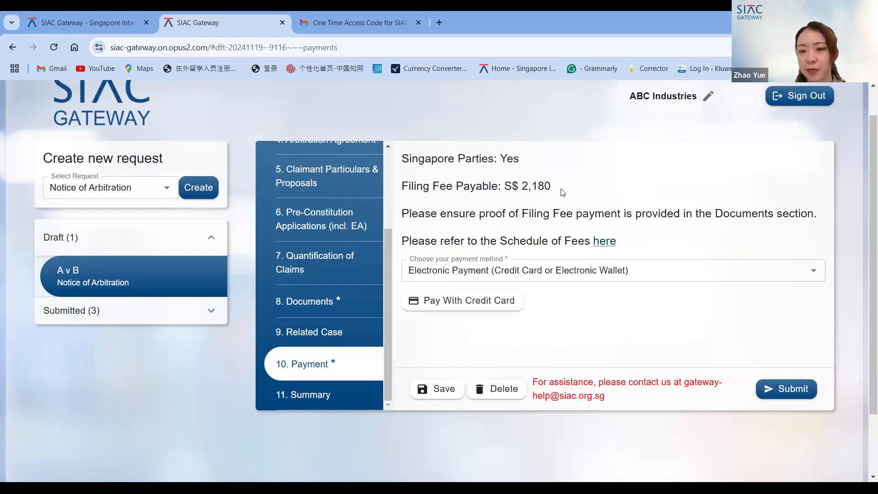
- Highlight the filing fee payable amount in the Payment section
drag(558, 190, 511, 182)
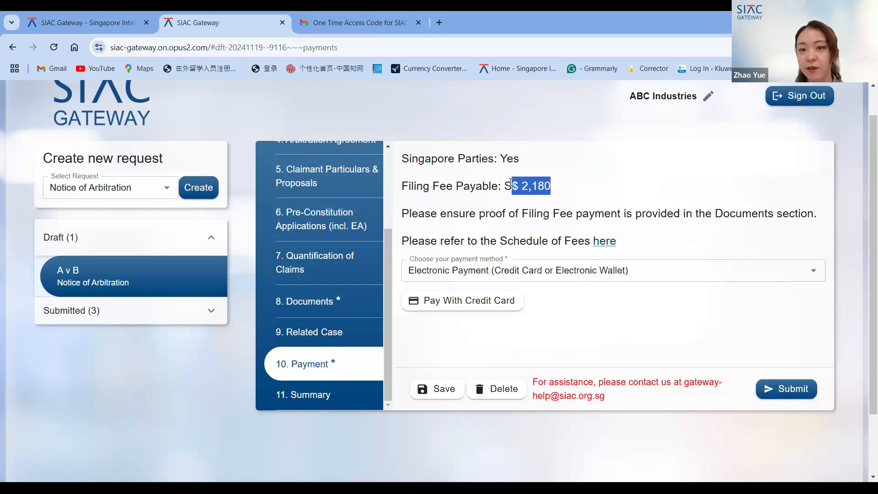
click(564, 193)
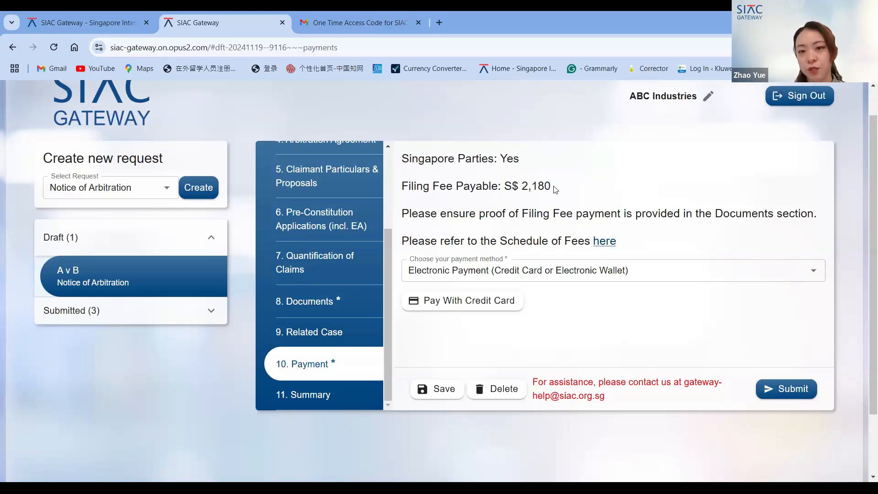
drag(555, 190, 499, 186)
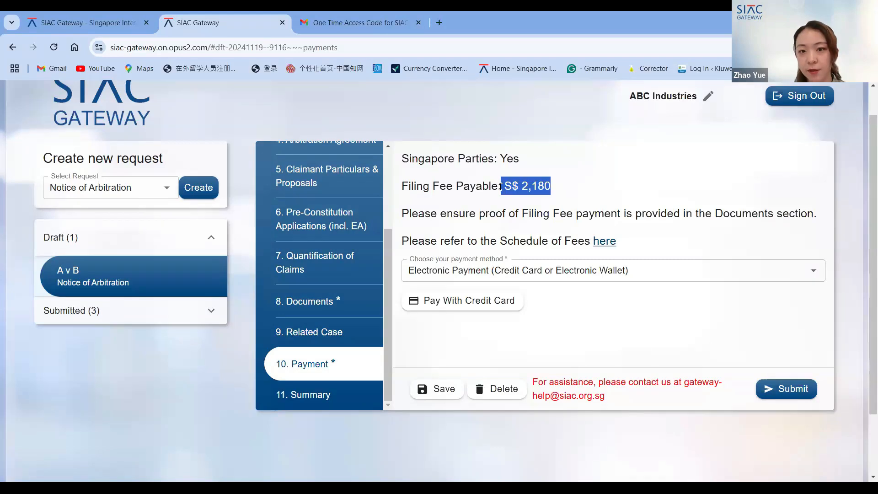
click(511, 188)
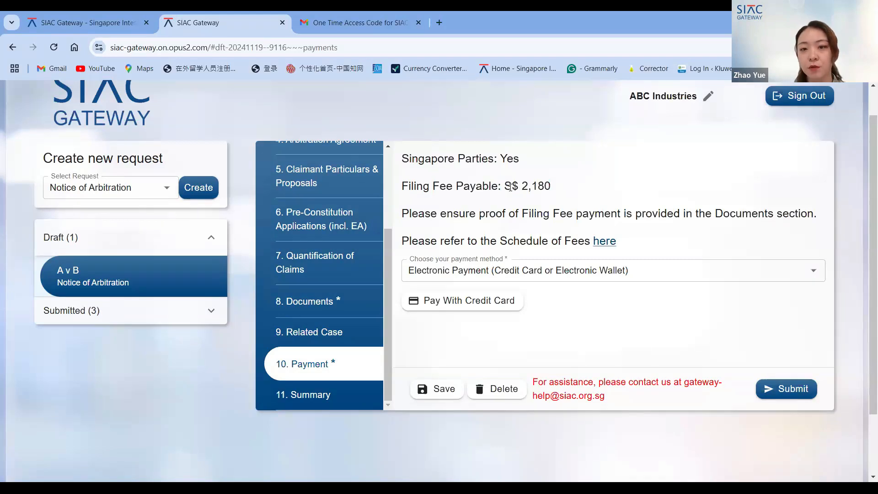
- Try the Bank Wire Transfer (Paid) and (To be paid) payment methods, switching back to Electronic Payment (Credit Card or Electronic Wallet)
click(527, 273)
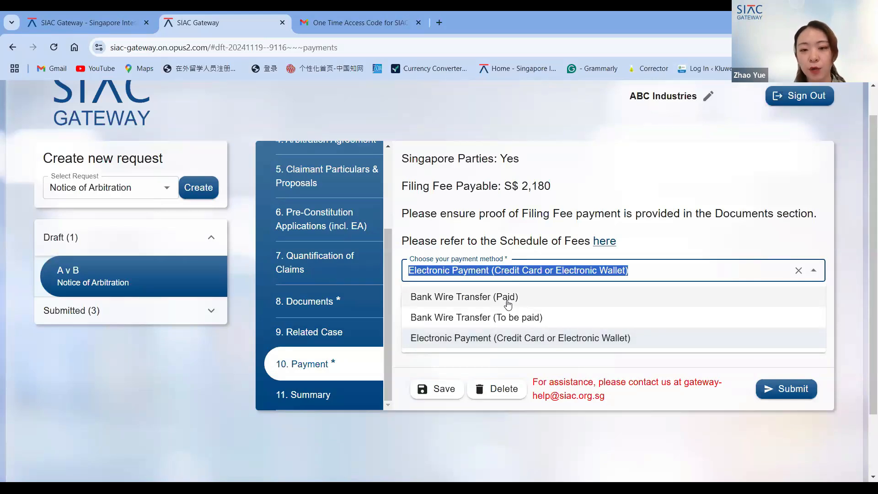
click(507, 301)
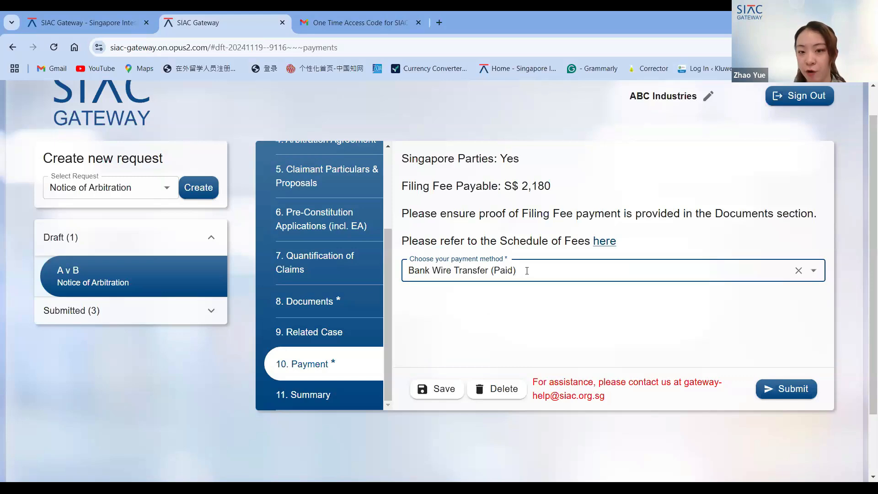
click(526, 271)
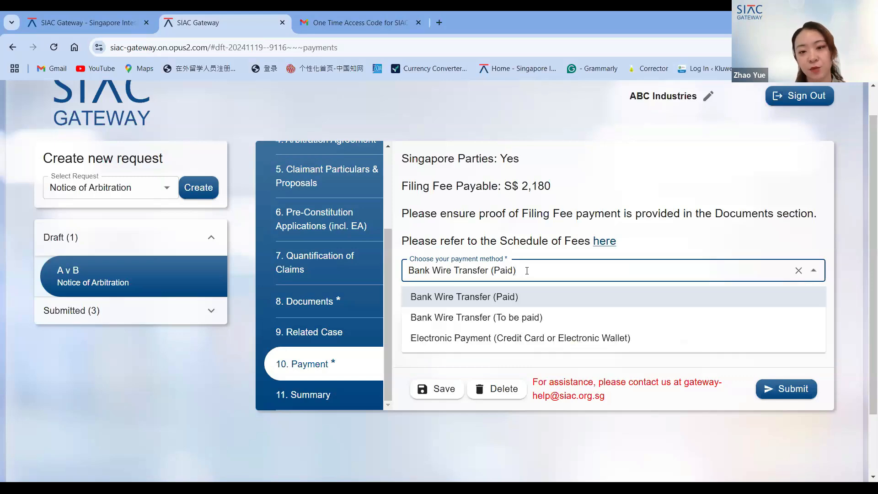
click(529, 317)
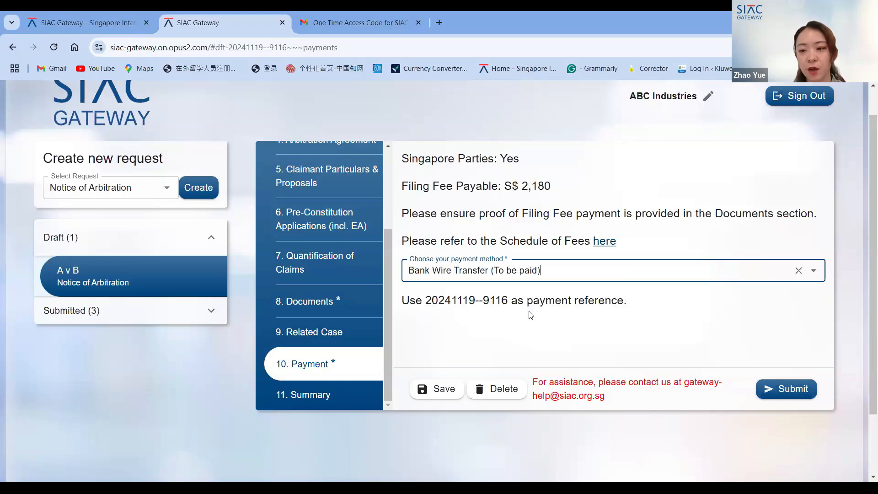
click(549, 277)
click(527, 322)
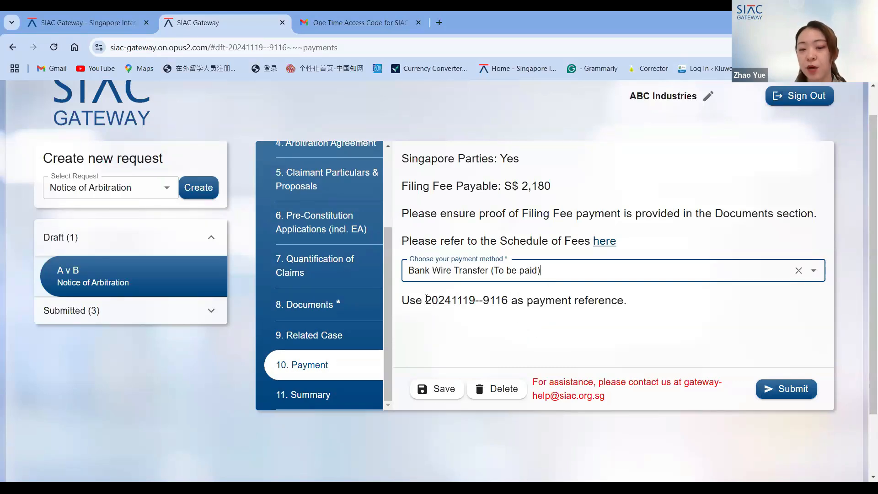
drag(426, 298, 637, 290)
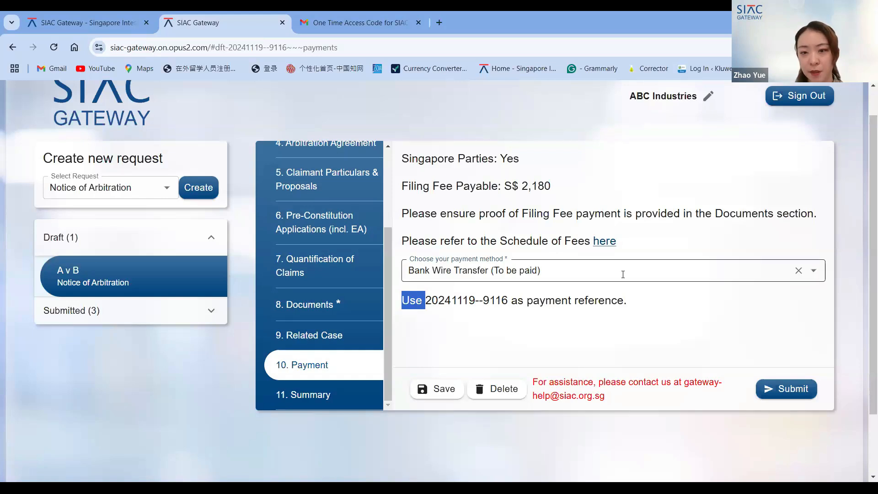
click(623, 274)
click(582, 341)
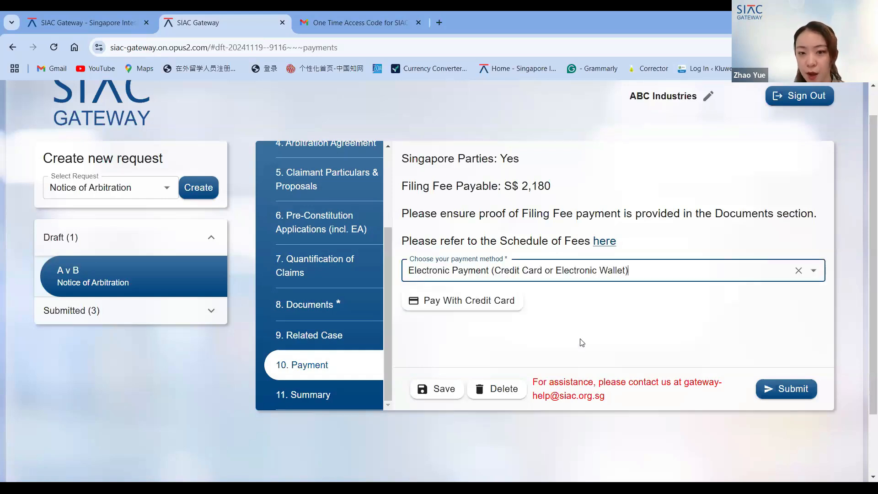
- Open the credit card payment form and review its Card, Google Pay, Alipay and WeChat Pay options
scroll(581, 342, down, 1)
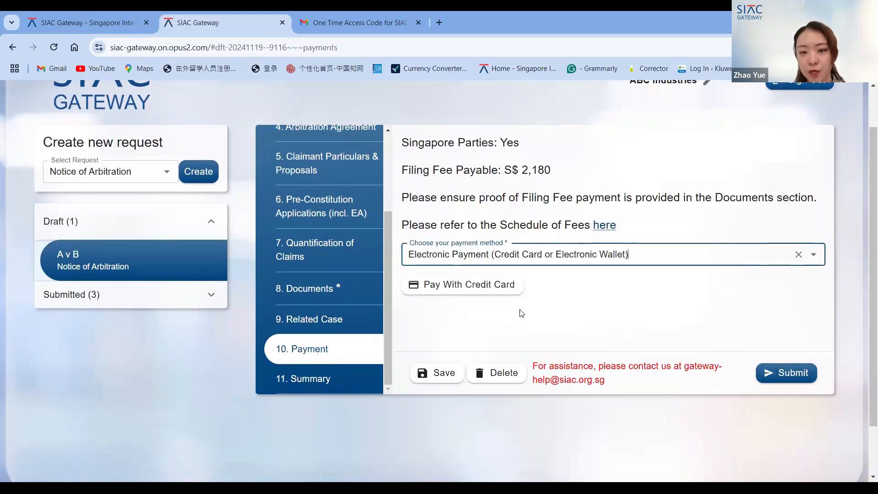
click(494, 295)
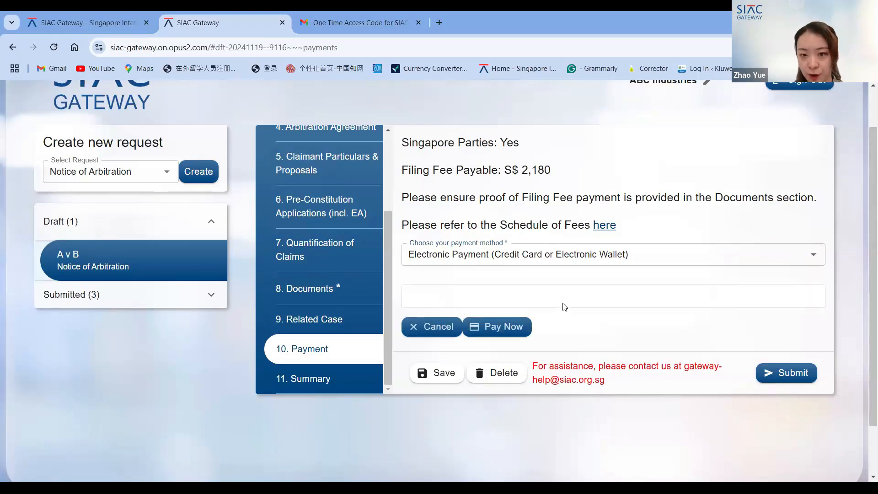
scroll(564, 304, down, 3)
scroll(548, 221, down, 5)
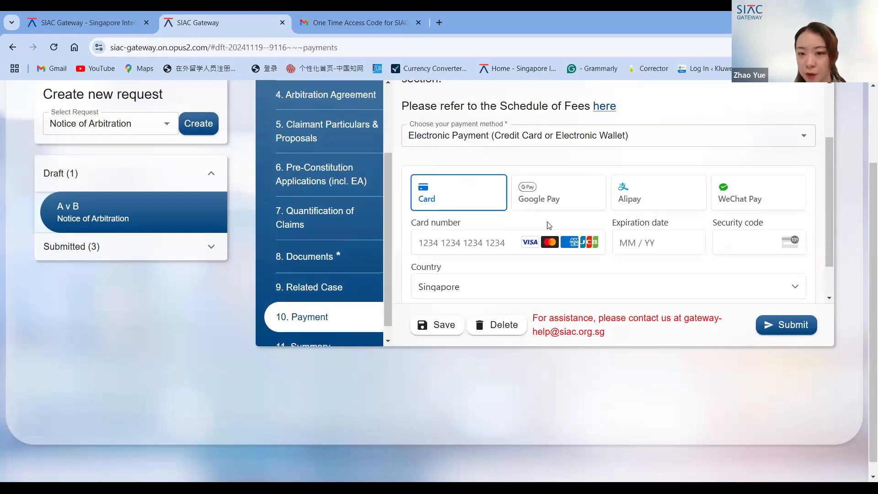
scroll(503, 237, up, 1)
scroll(484, 245, down, 1)
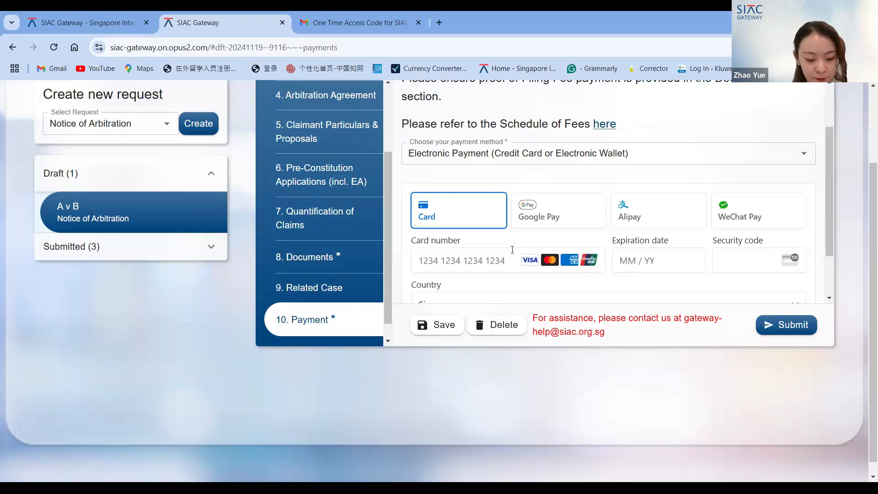
scroll(356, 312, down, 1)
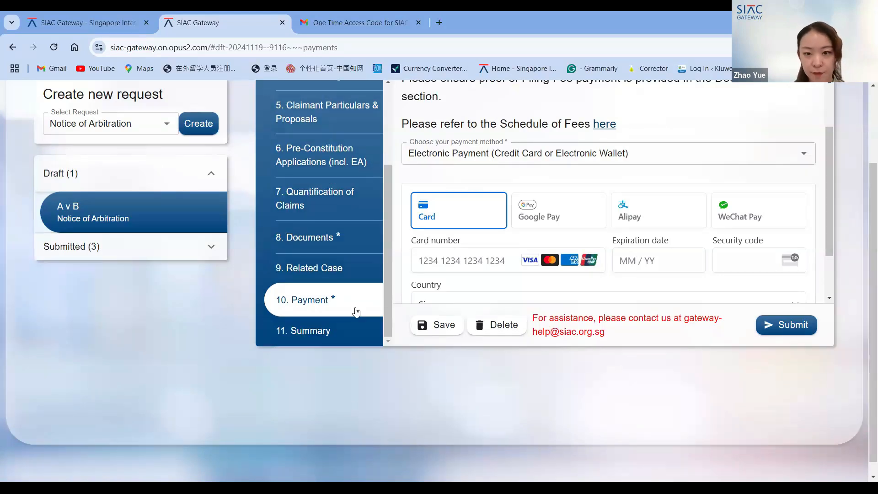
scroll(734, 374, up, 1)
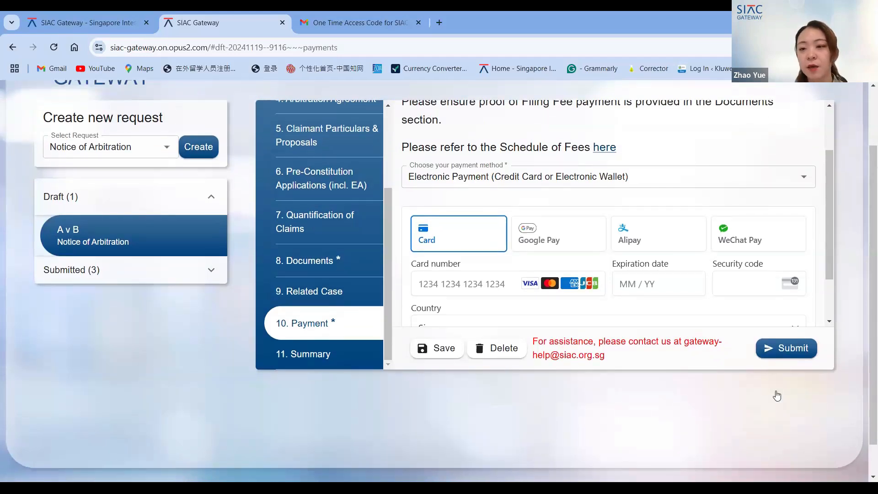
scroll(789, 371, up, 1)
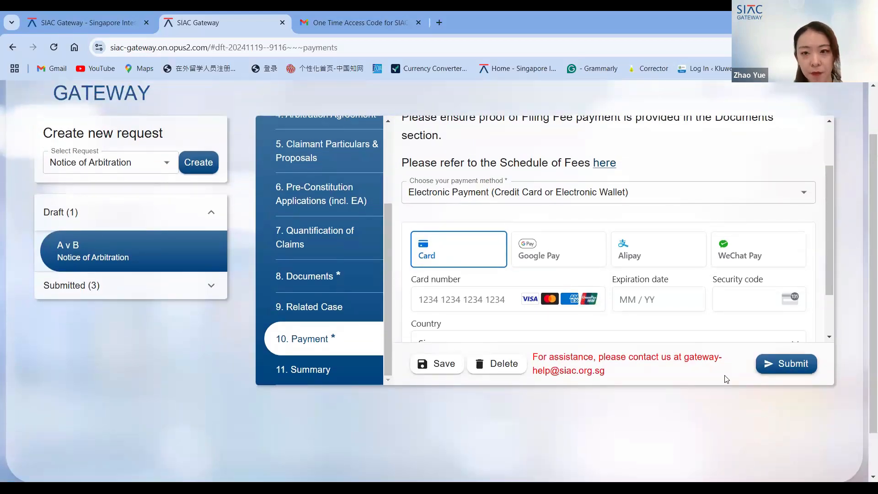
- Open the Summary section and scroll through the draft's entries from Case Information to Payment
scroll(418, 309, down, 1)
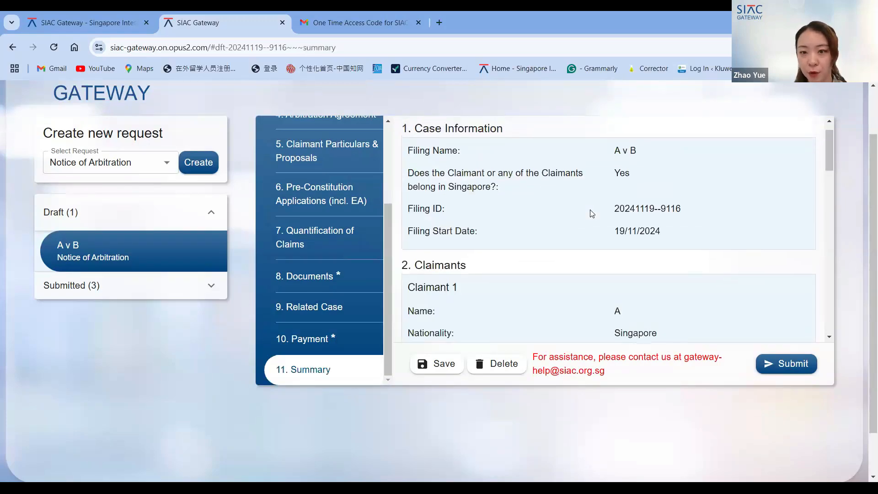
scroll(592, 214, down, 6)
scroll(591, 213, down, 10)
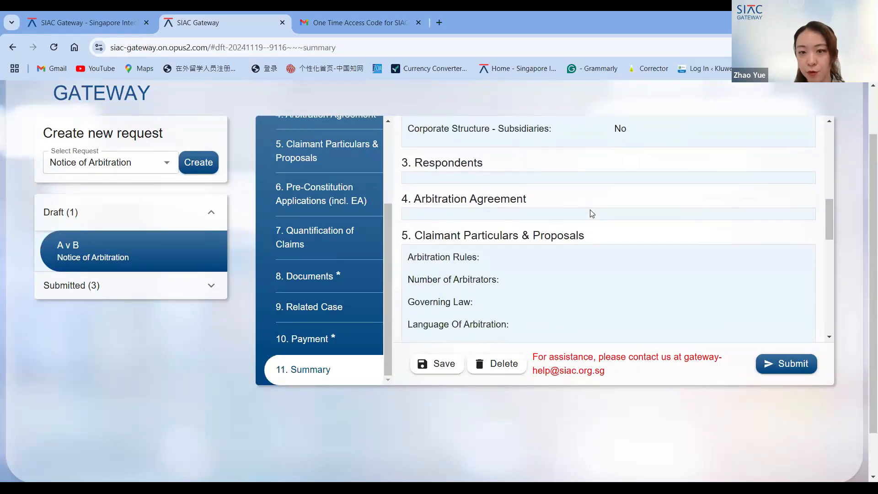
scroll(591, 213, down, 5)
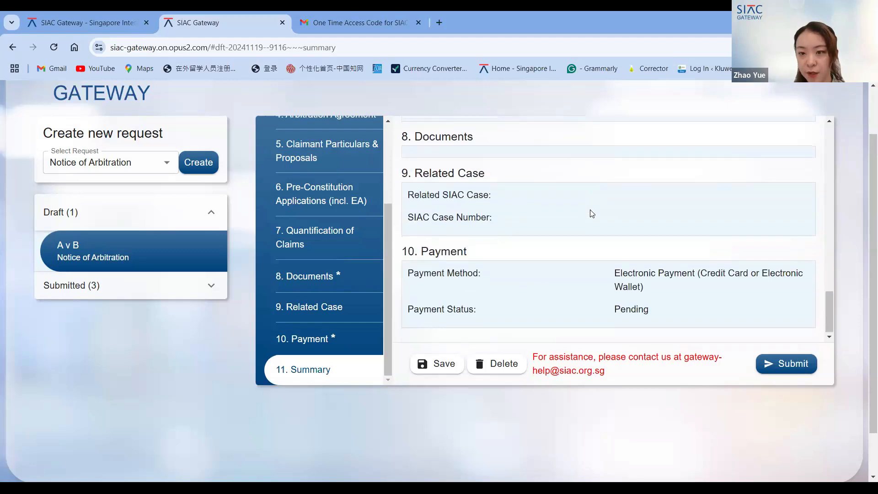
scroll(585, 394, up, 3)
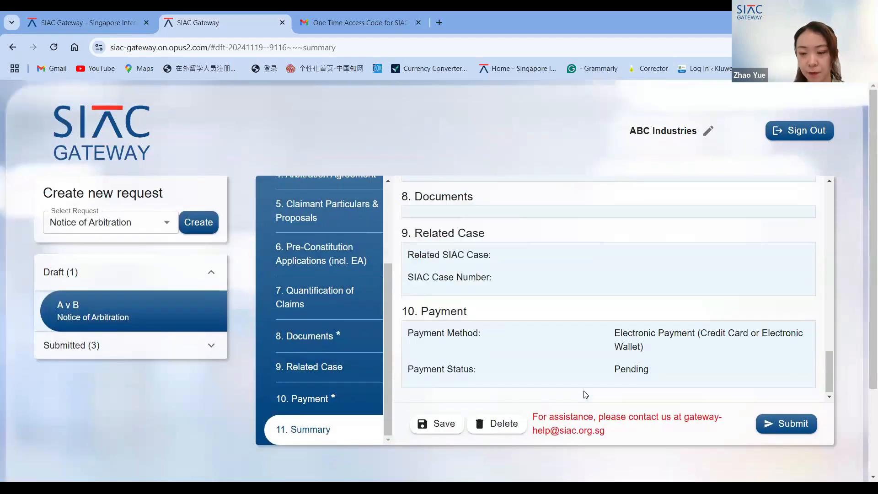
scroll(585, 394, down, 1)
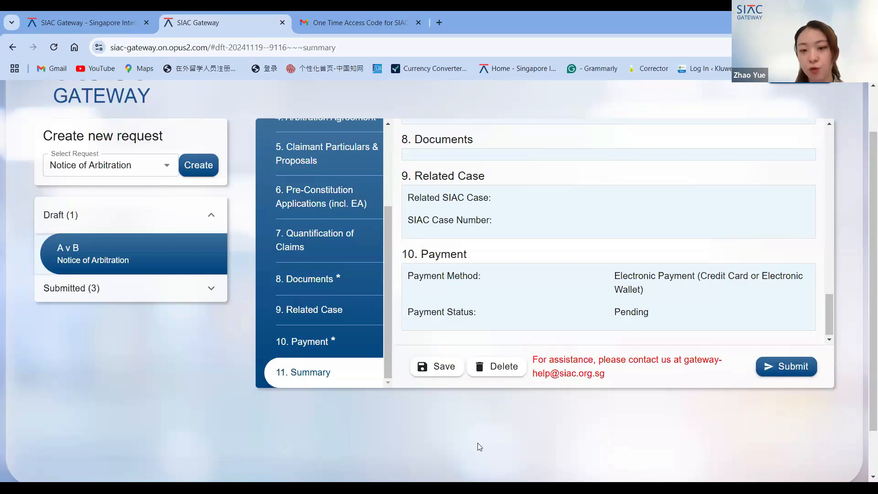
scroll(409, 424, down, 1)
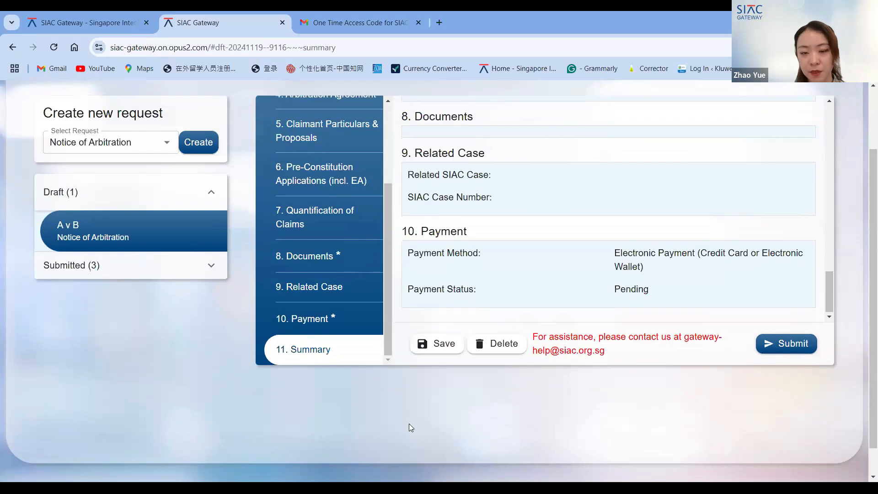
scroll(410, 426, up, 1)
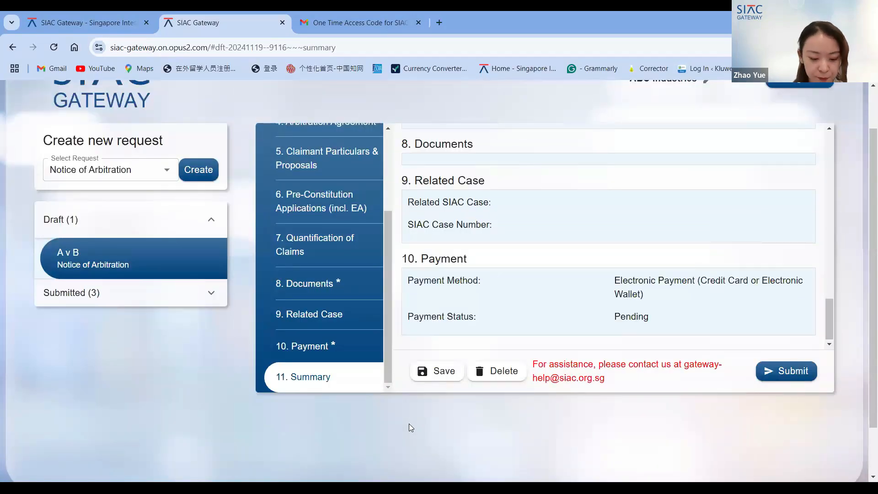
scroll(409, 423, down, 1)
scroll(425, 256, up, 5)
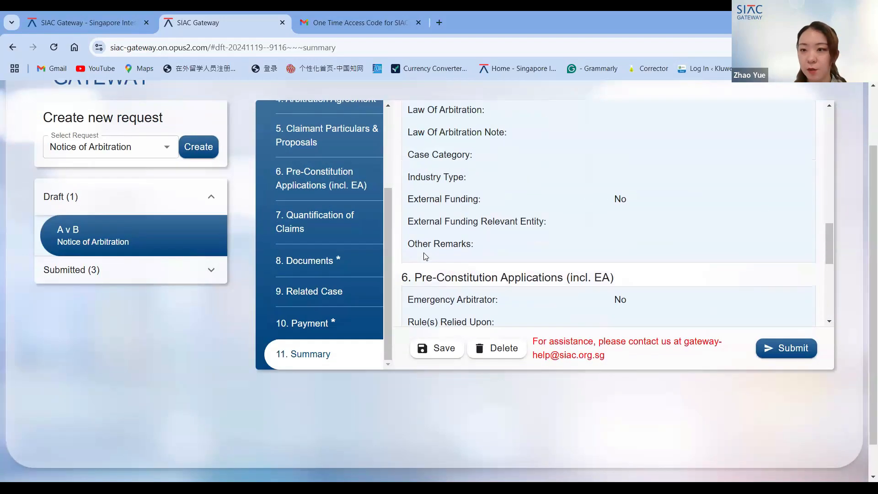
scroll(423, 253, up, 10)
scroll(284, 434, up, 1)
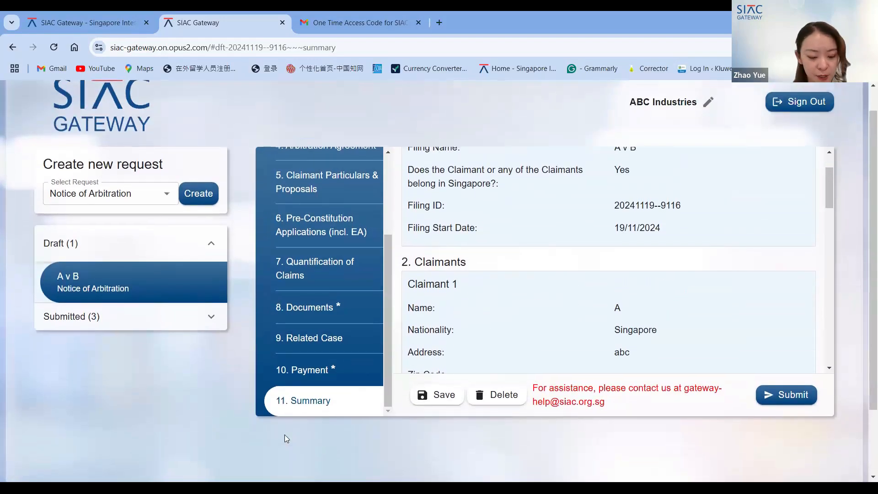
scroll(284, 434, up, 1)
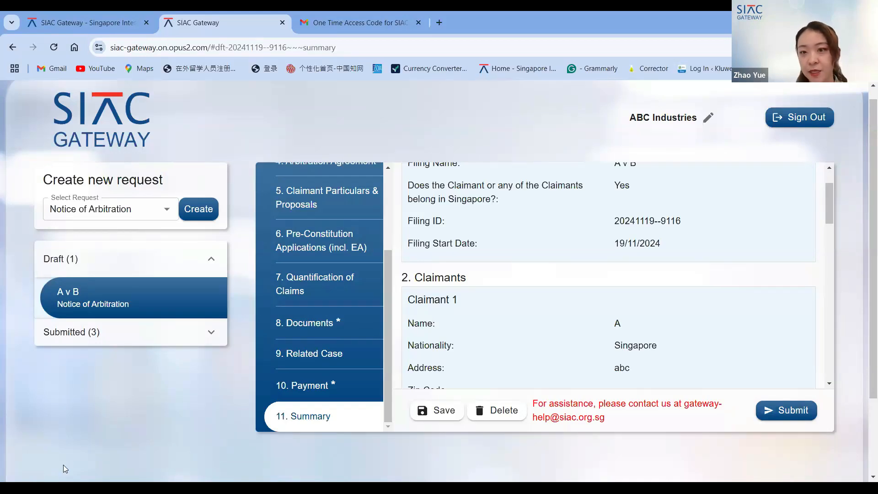
scroll(462, 366, down, 1)
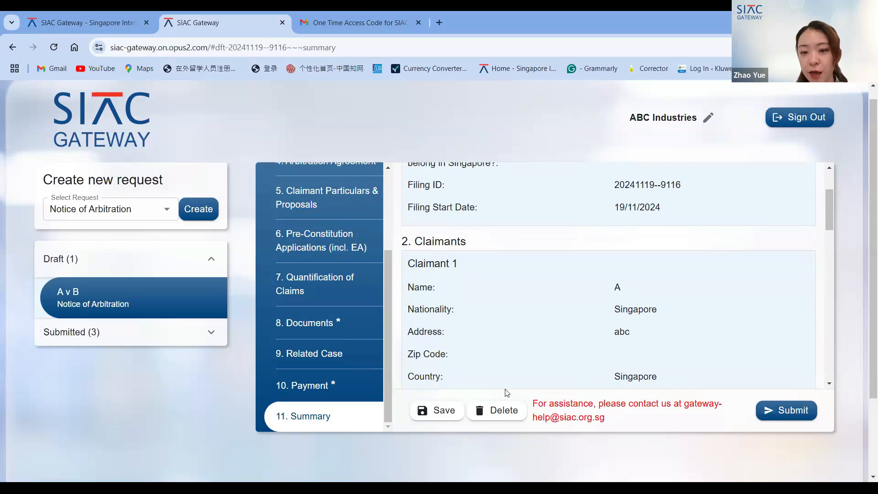
- Scroll the Summary further and highlight the assistance contact e-mail address beside the Save and Delete buttons
scroll(505, 389, down, 1)
scroll(688, 427, down, 1)
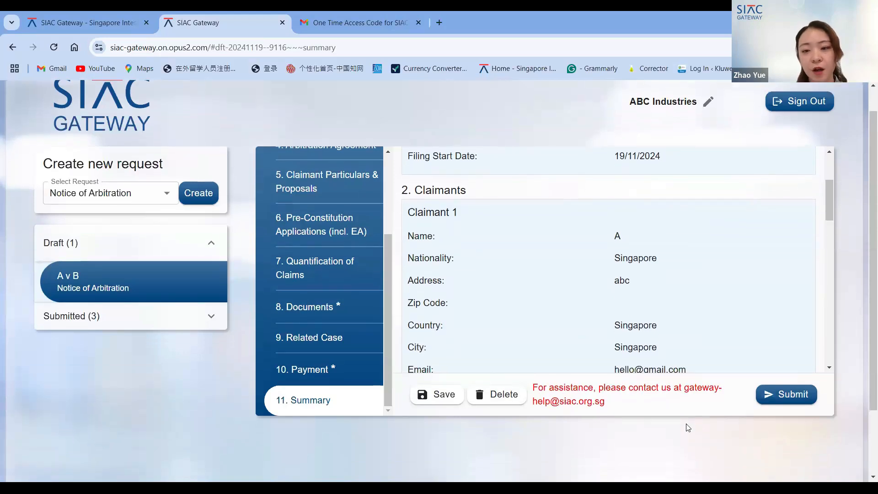
drag(683, 407, 685, 390)
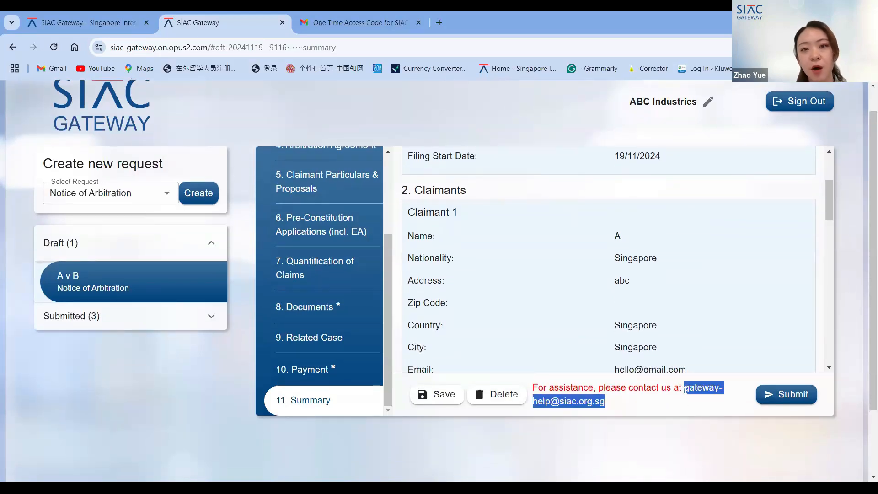
- Switch to the SIAC Gateway website tab and scroll through its landing page with the E-Filing and portal links
click(59, 24)
scroll(661, 440, down, 1)
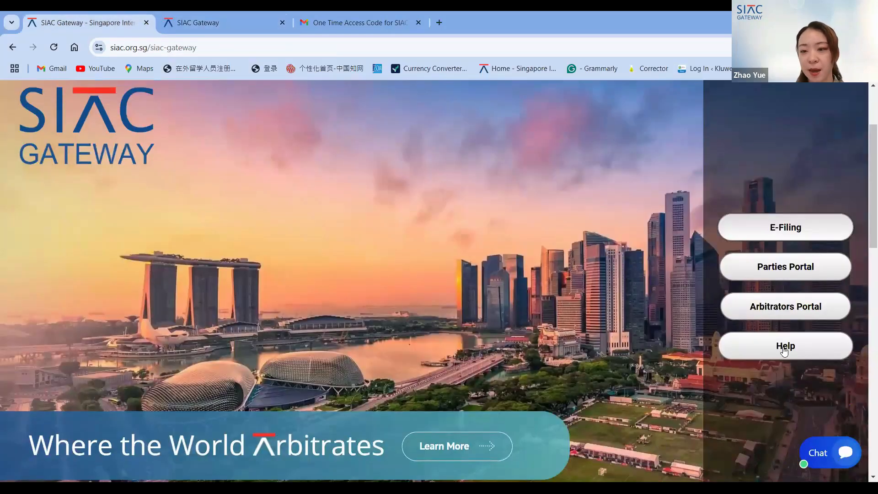
scroll(611, 353, down, 1)
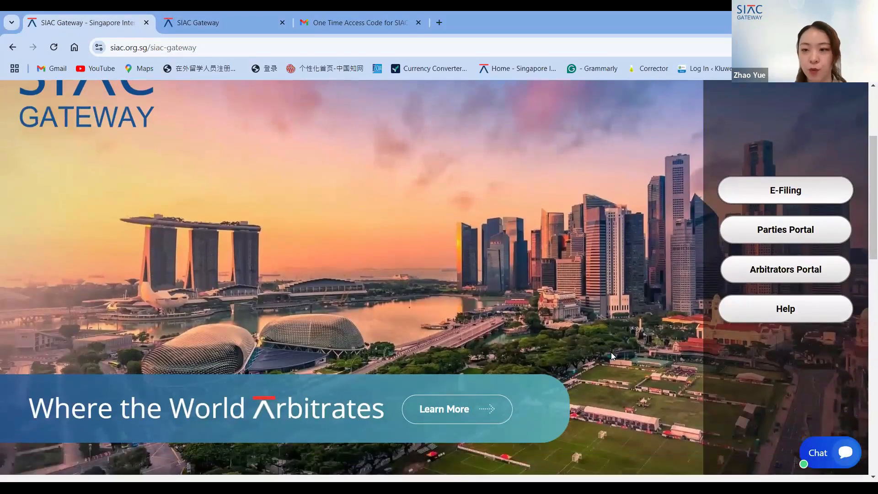
scroll(610, 352, down, 2)
scroll(611, 352, up, 4)
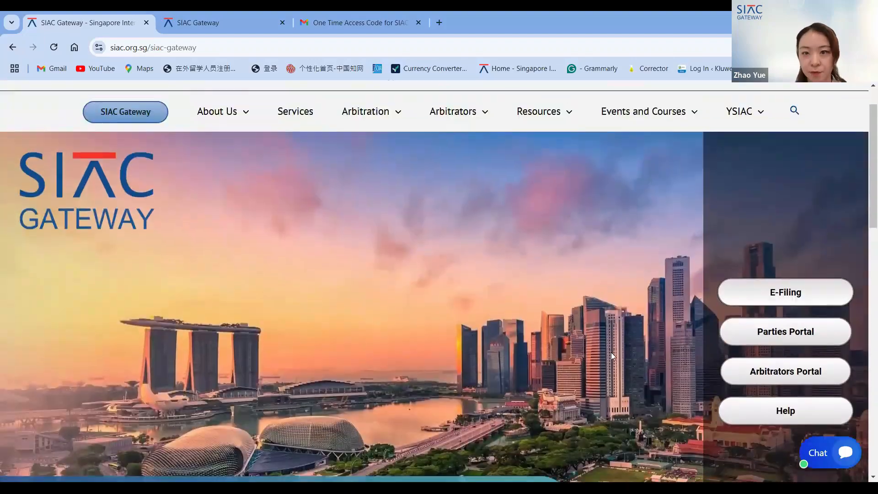
scroll(610, 352, down, 3)
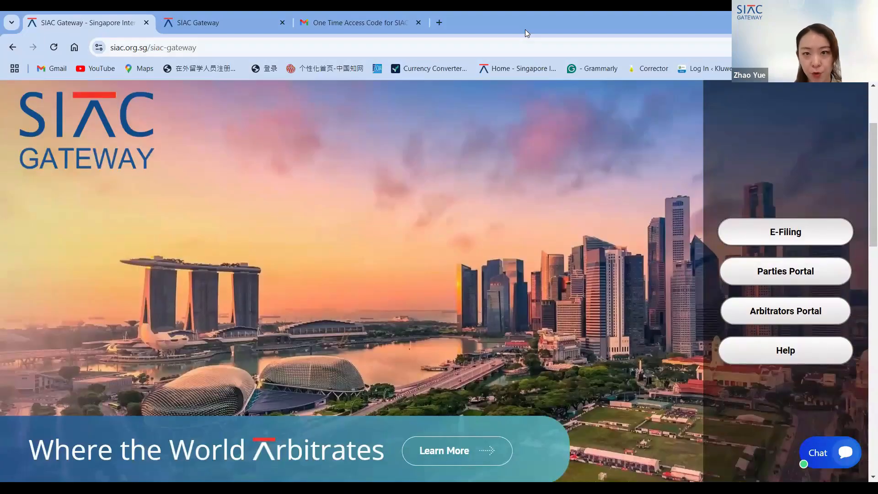
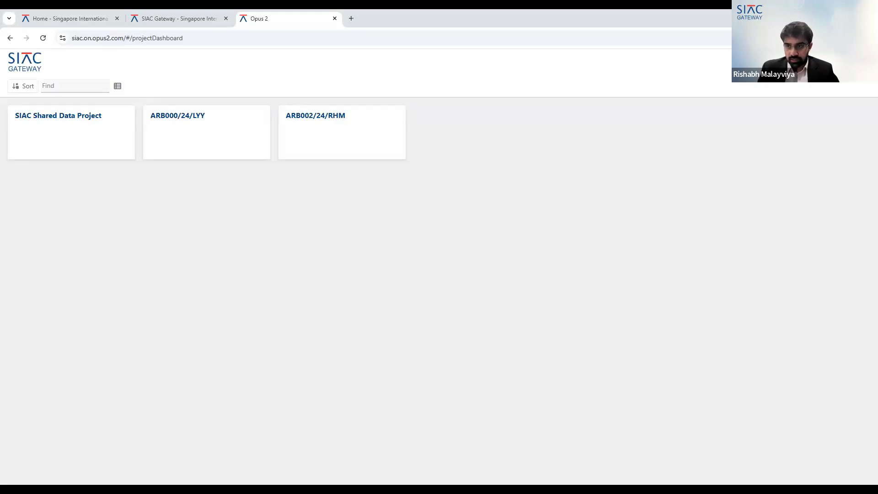
- Open case ARB000/24/LYY and scroll through its Case Details and Case Documents sections on the case home page
click(171, 136)
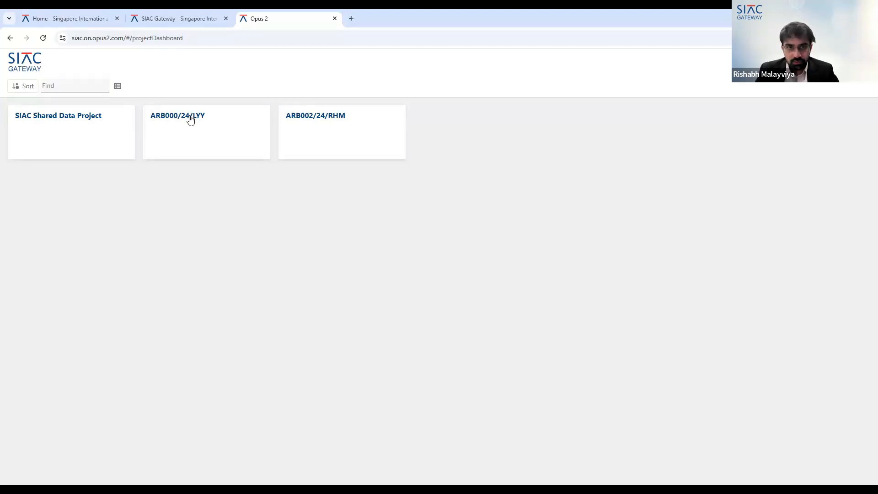
click(241, 153)
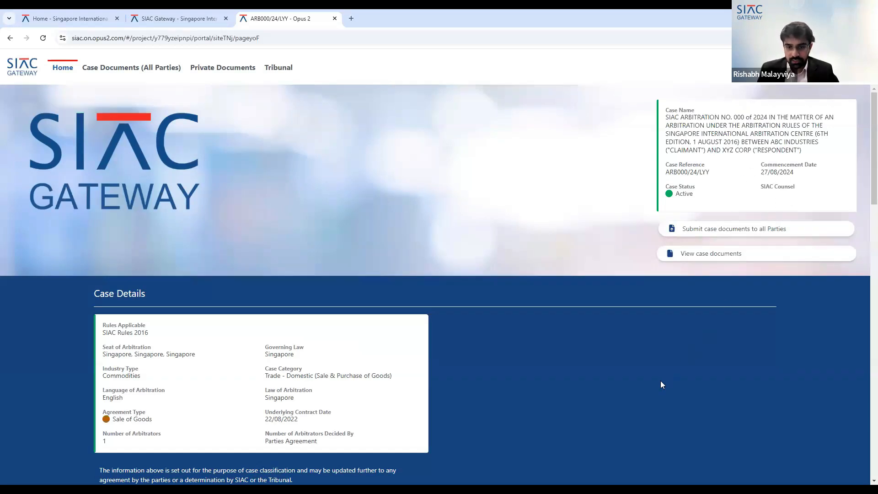
scroll(420, 296, down, 2)
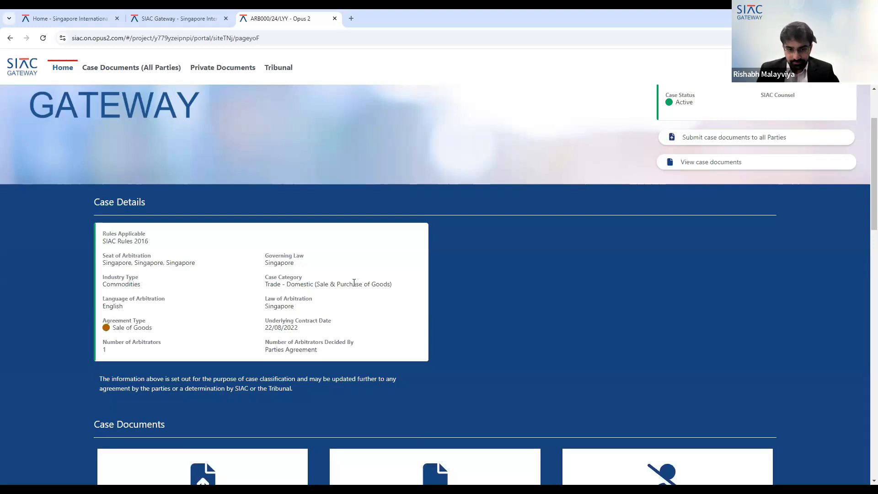
scroll(352, 288, down, 1)
scroll(349, 291, up, 1)
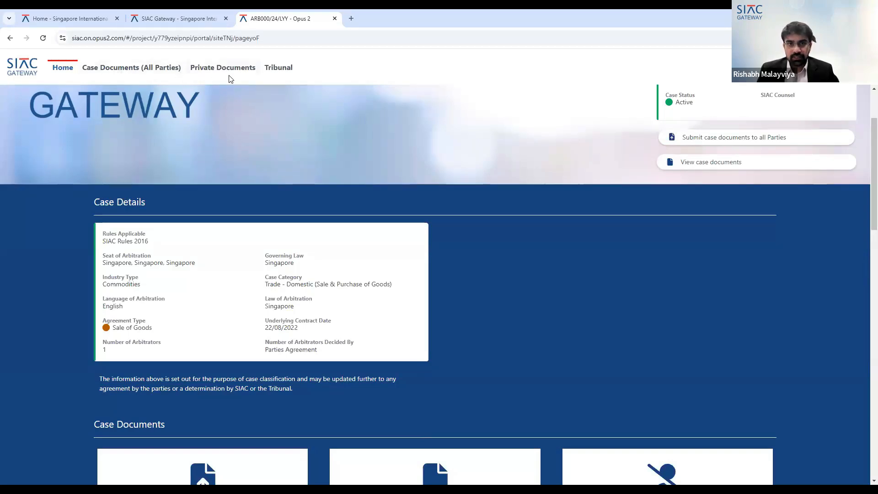
scroll(246, 173, down, 5)
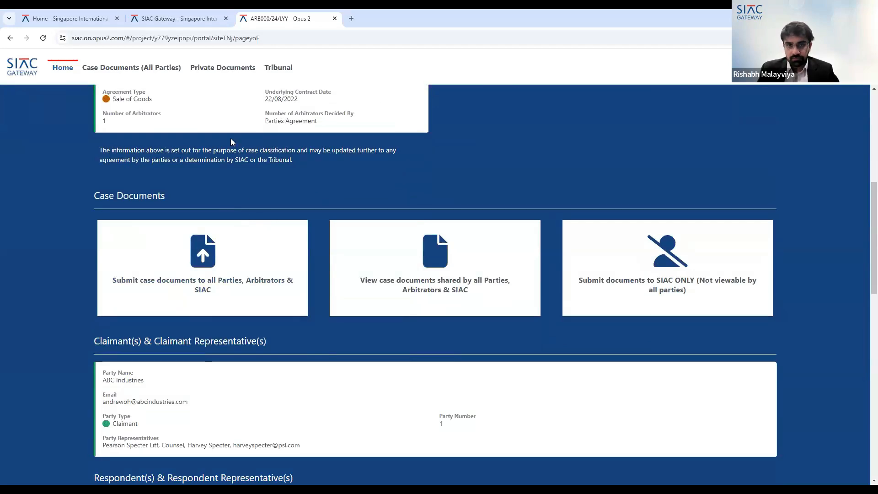
scroll(251, 228, up, 4)
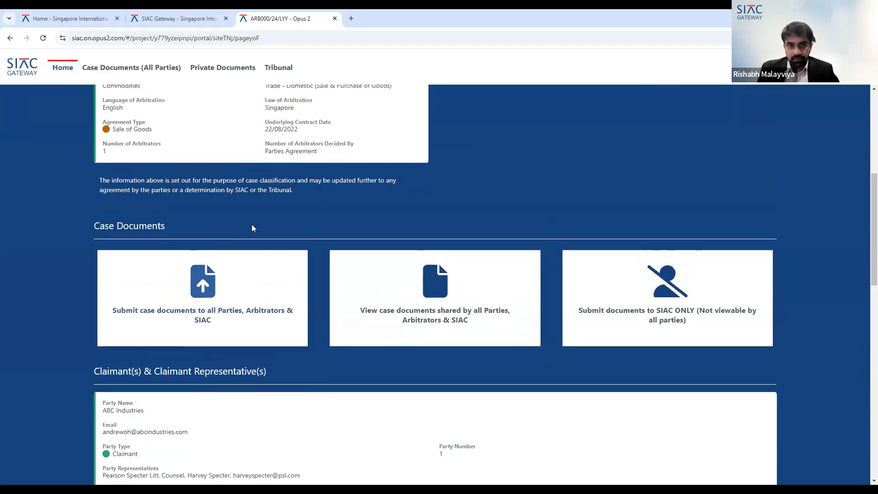
scroll(252, 233, down, 4)
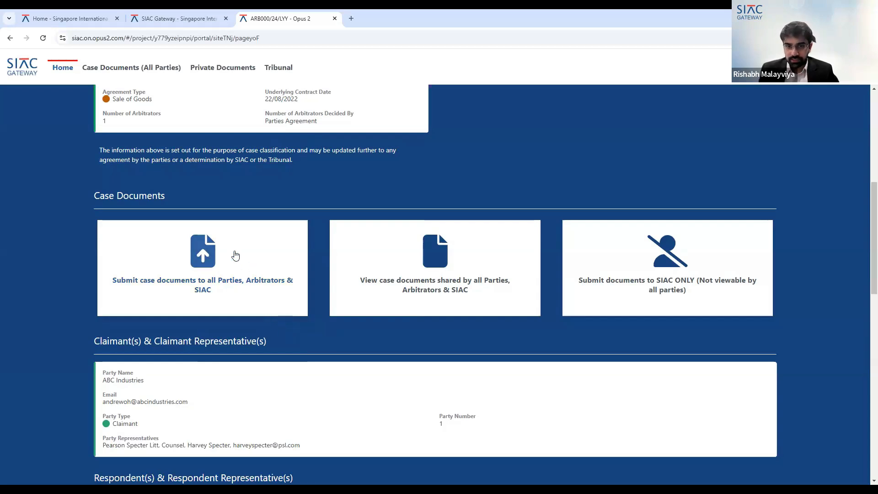
- Open the submission dialog for case documents to all parties and its upload window, then cancel both
click(200, 256)
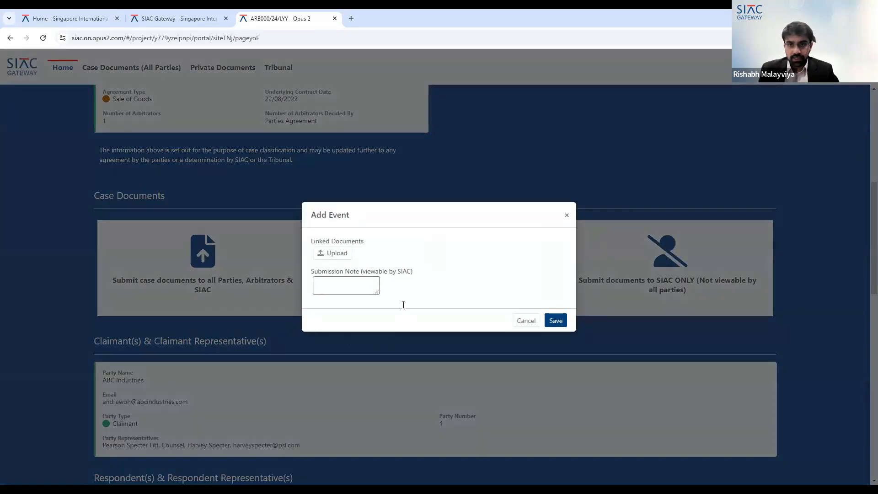
click(333, 209)
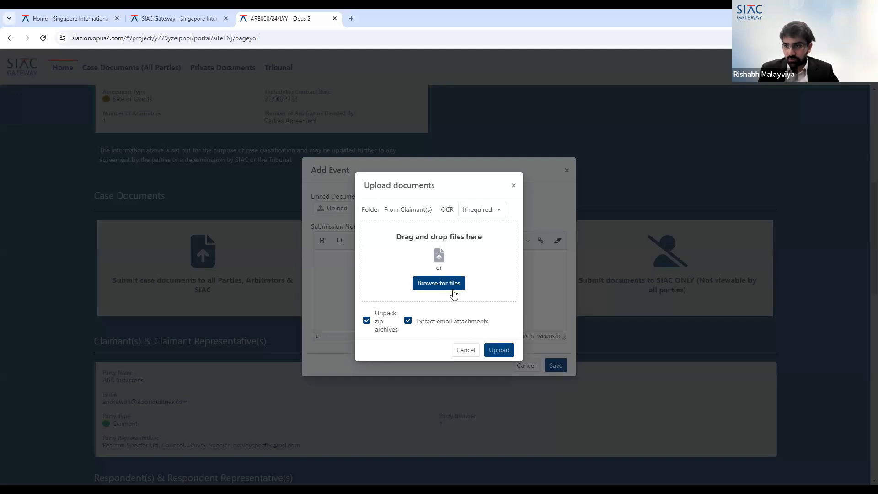
click(464, 351)
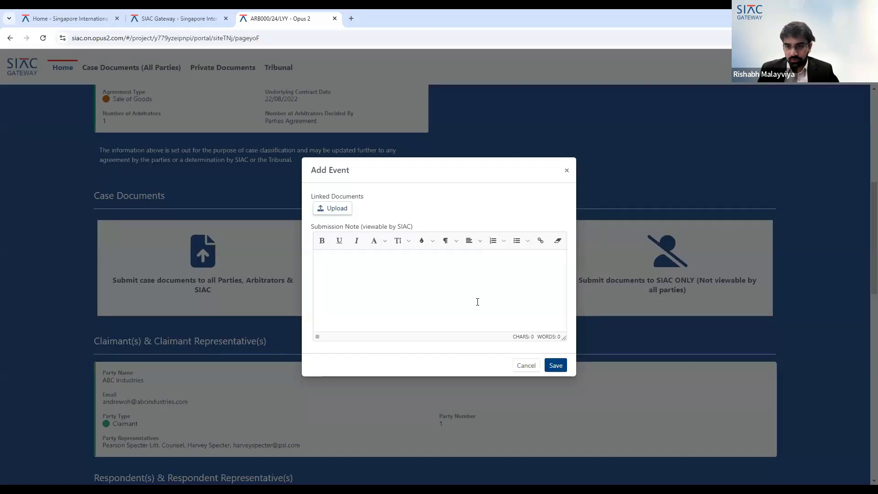
click(532, 368)
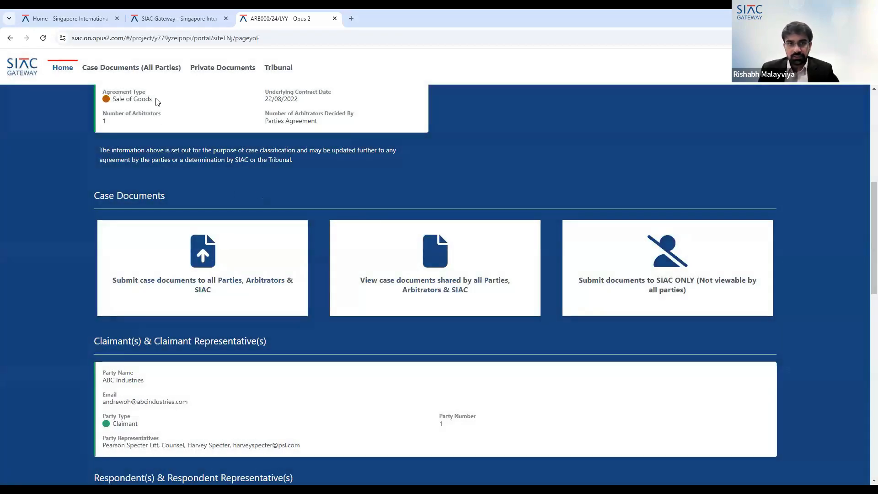
- Open Case Documents (All Parties), expand the folders and view the Notice of Arbitration in the From Claimant(s) folder
click(151, 73)
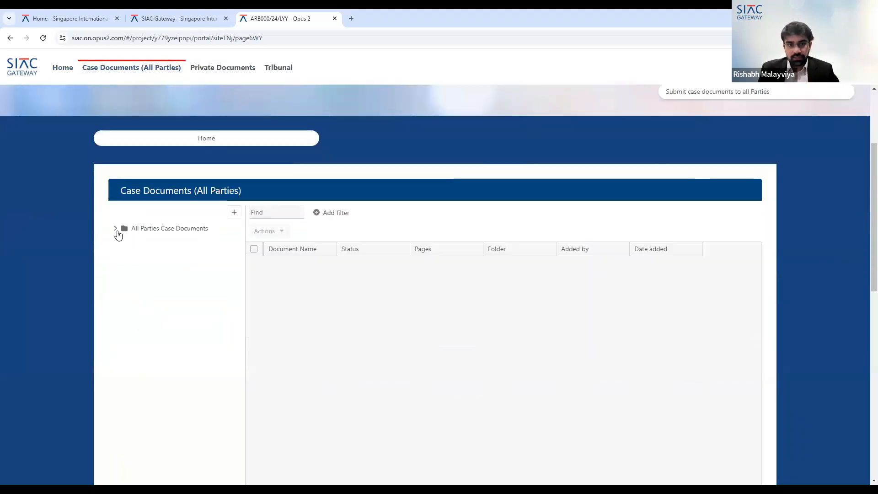
click(116, 228)
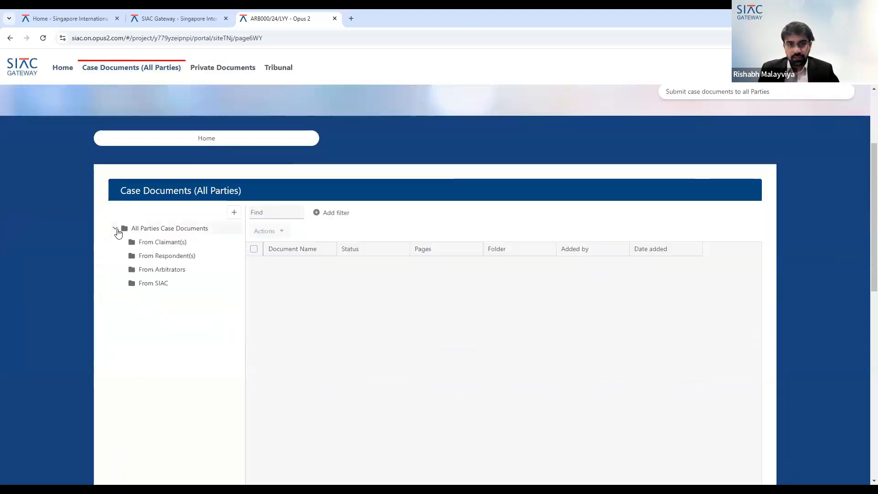
click(181, 244)
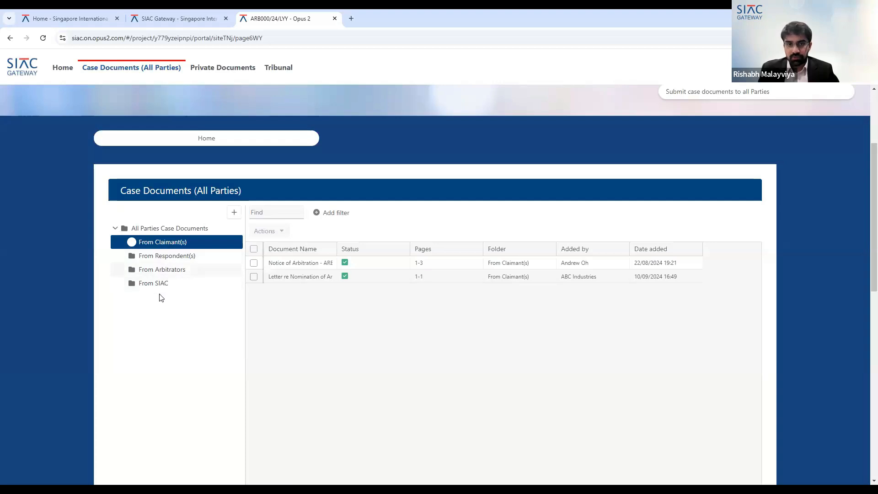
click(311, 264)
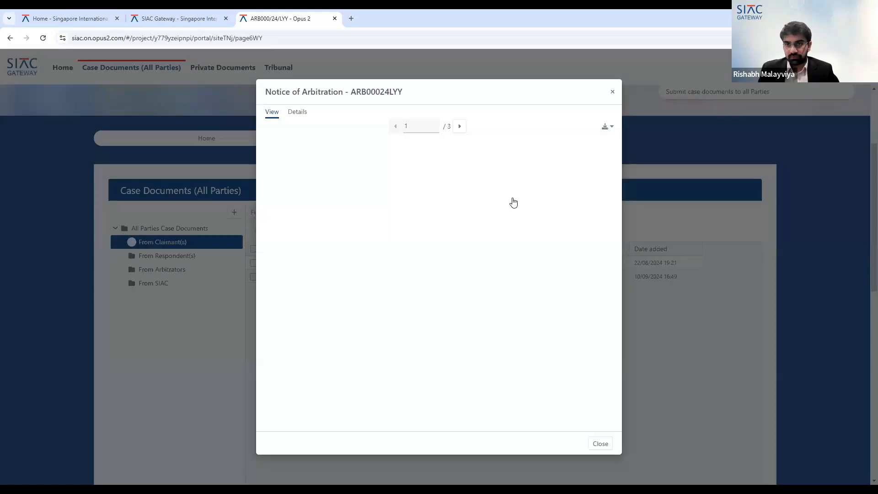
scroll(581, 242, down, 5)
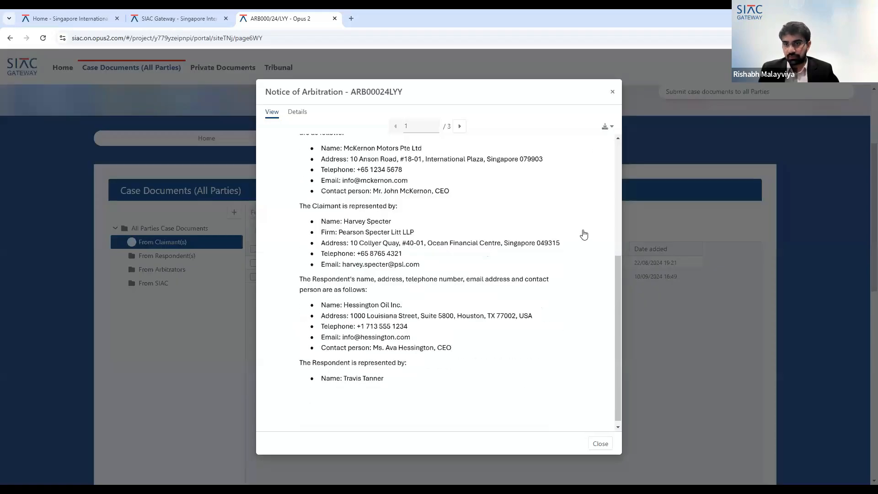
click(612, 93)
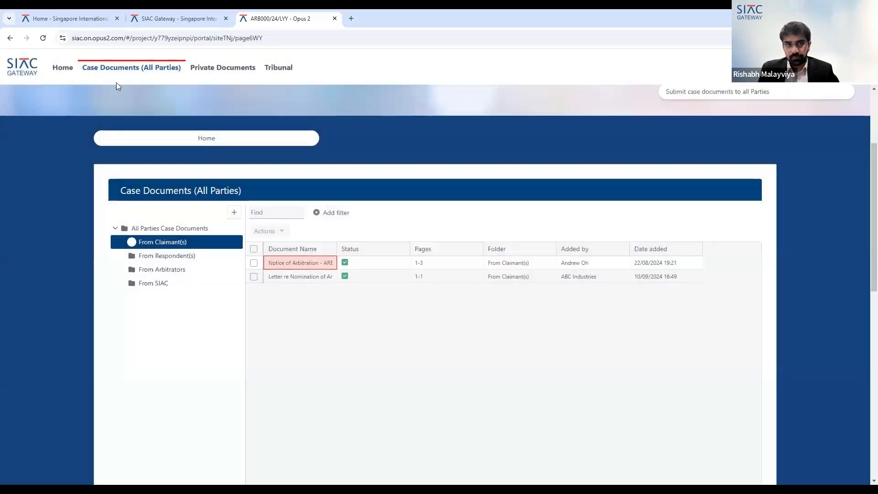
- Return to the case home page and open the shared case documents view from its card, expanding the All Parties folder
click(64, 68)
scroll(346, 280, down, 5)
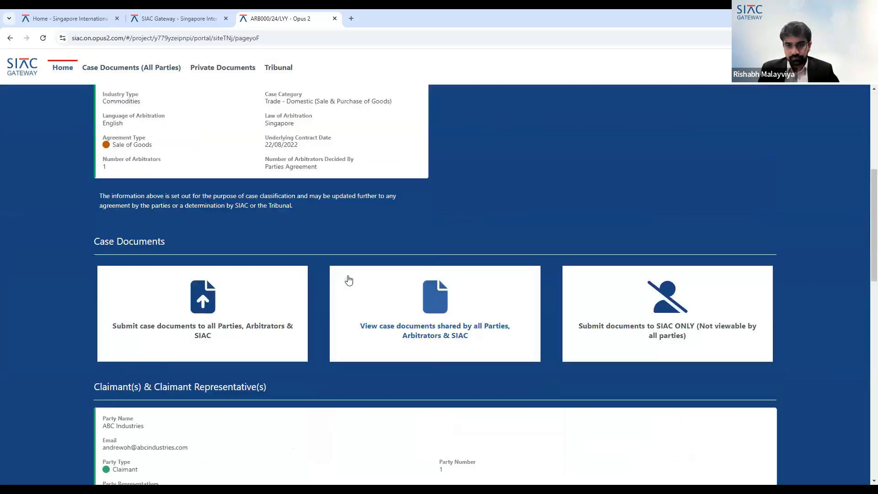
scroll(345, 274, down, 1)
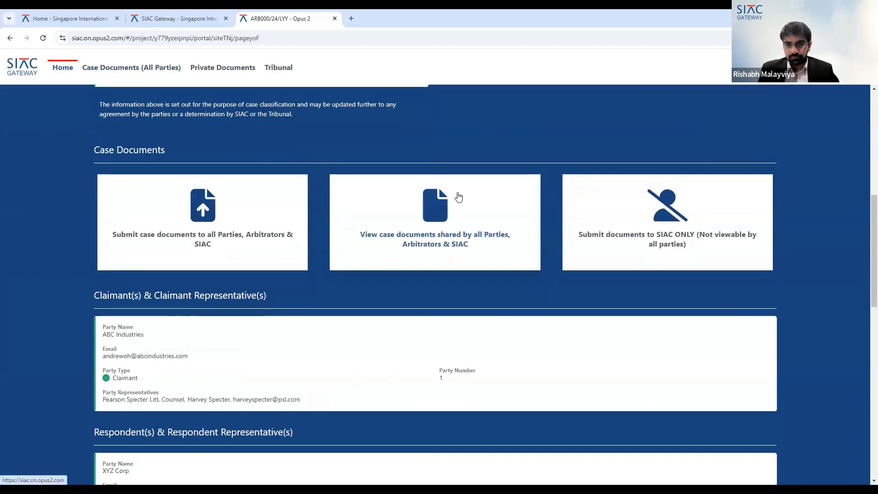
click(438, 206)
scroll(367, 282, down, 2)
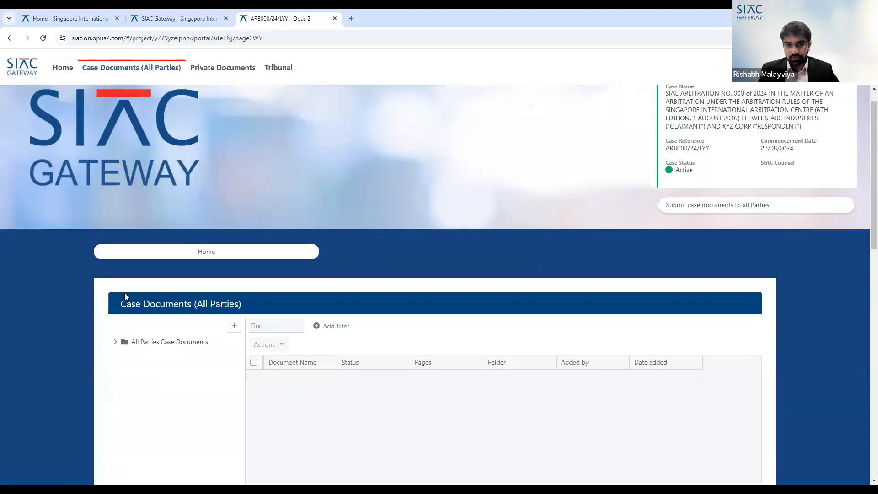
click(114, 274)
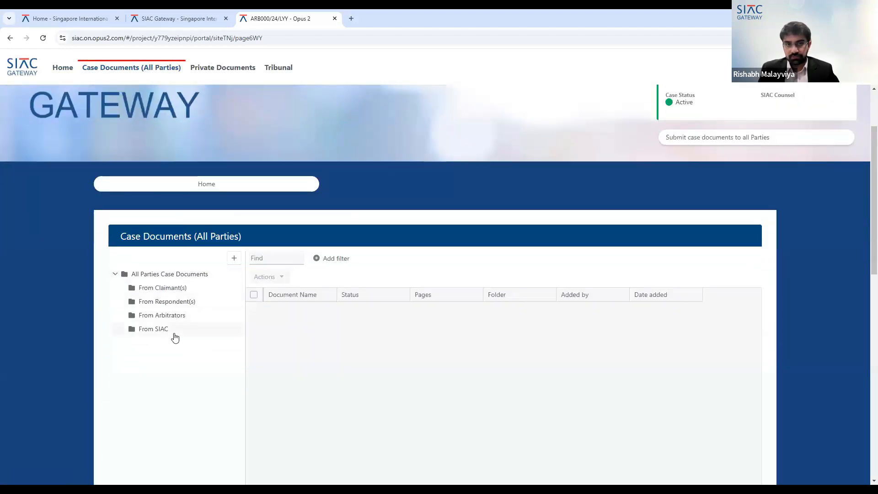
- Open Private Documents and the Submit documents to SIAC ONLY dialog with its upload window, then close both
click(235, 74)
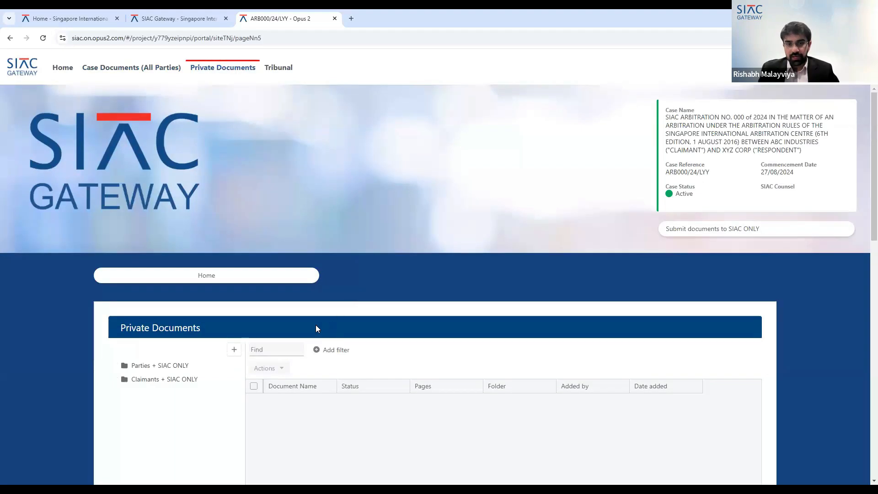
scroll(365, 274, down, 3)
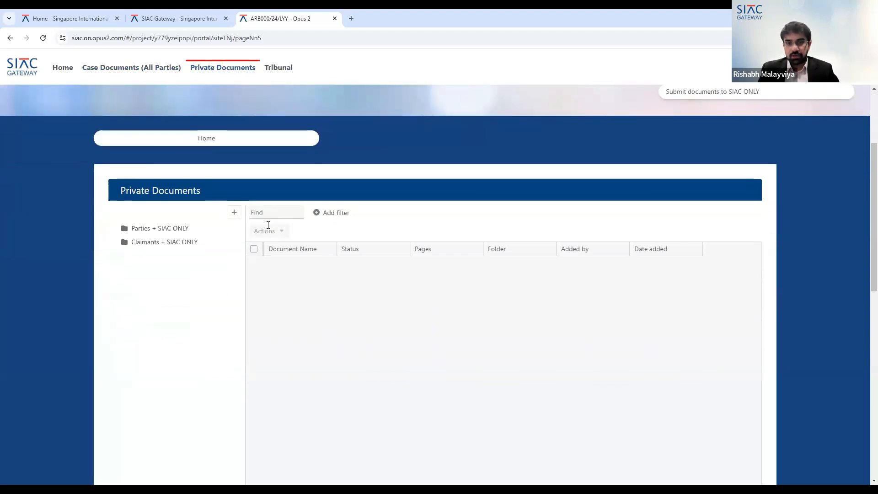
scroll(551, 175, up, 2)
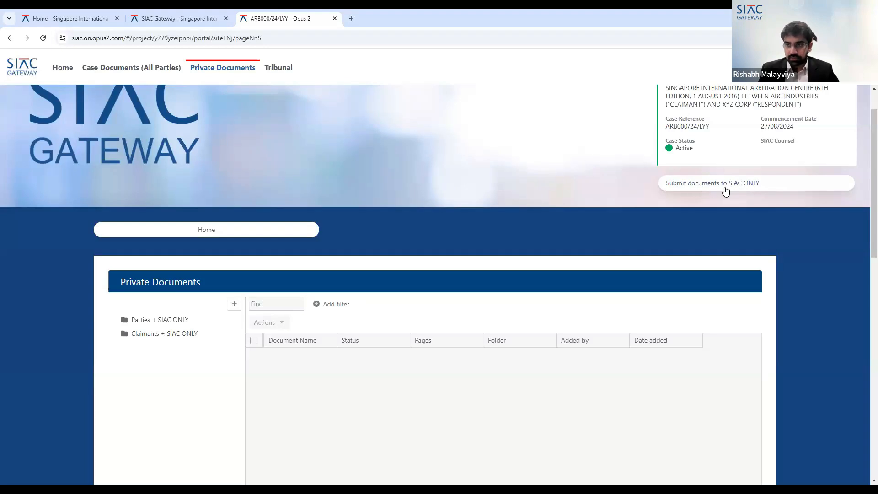
scroll(638, 230, up, 1)
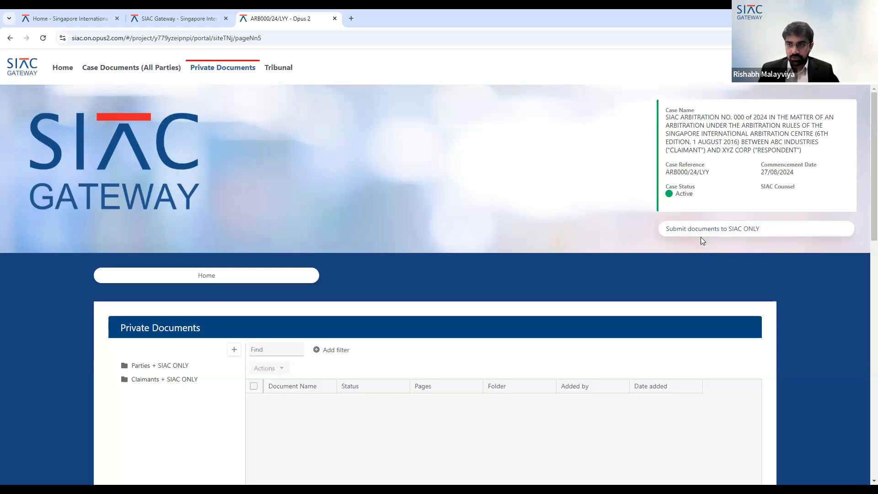
click(716, 236)
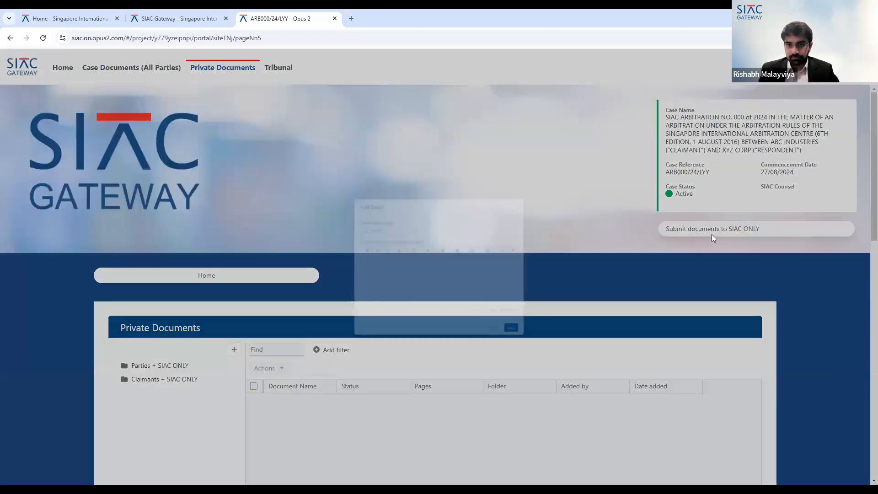
click(334, 210)
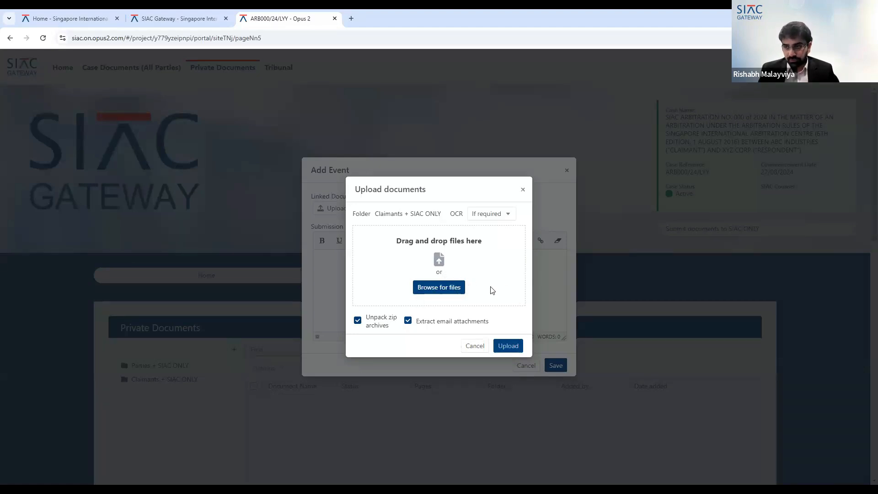
click(523, 191)
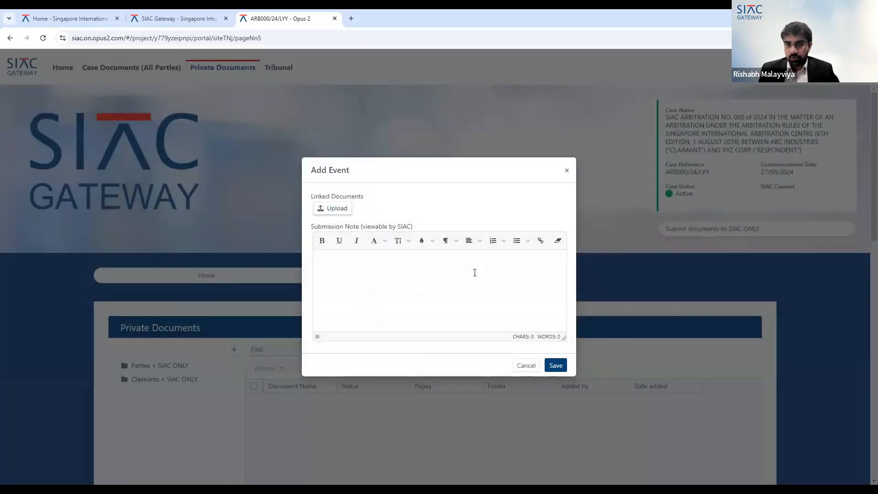
click(567, 173)
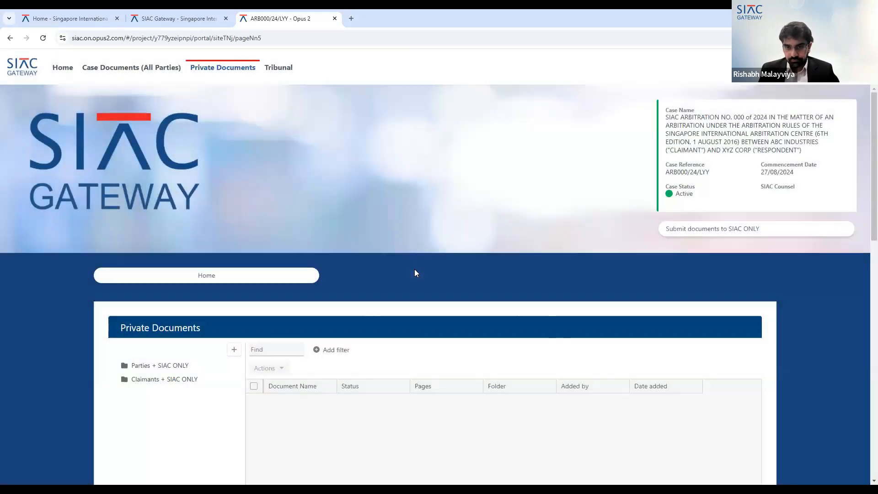
- Open the Bank transfer record in the Claimants + SIAC ONLY folder and close it
scroll(414, 269, down, 3)
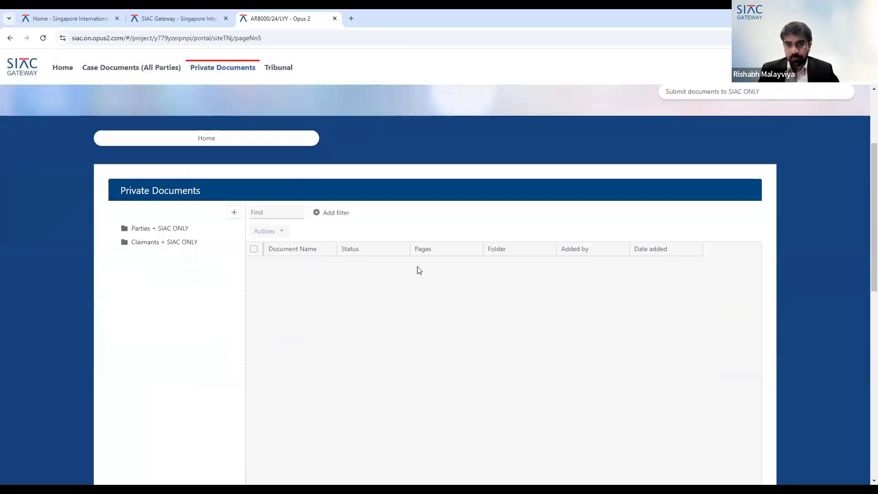
click(144, 244)
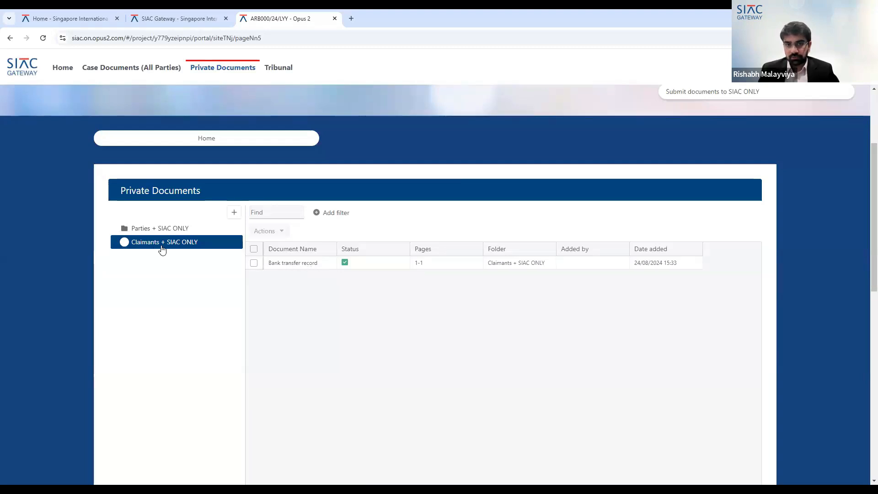
click(300, 265)
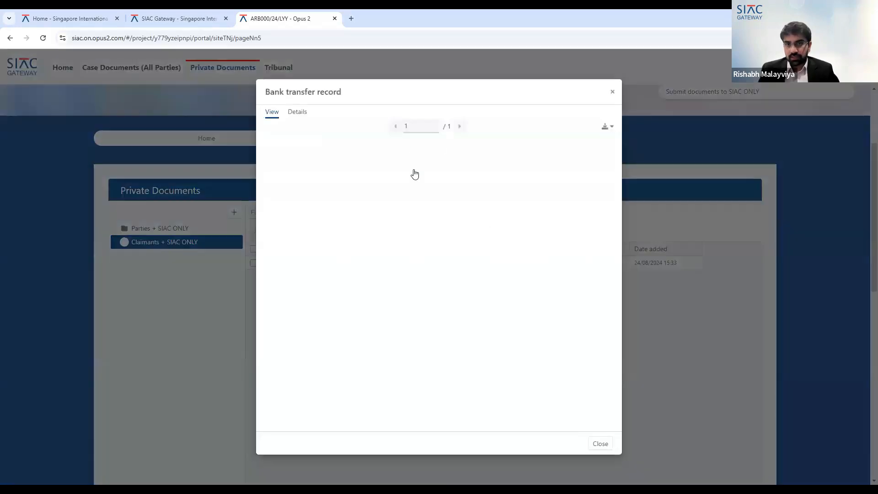
click(613, 92)
- Open the Tribunal page and scroll through the arbitrator's profile details
scroll(364, 162, up, 3)
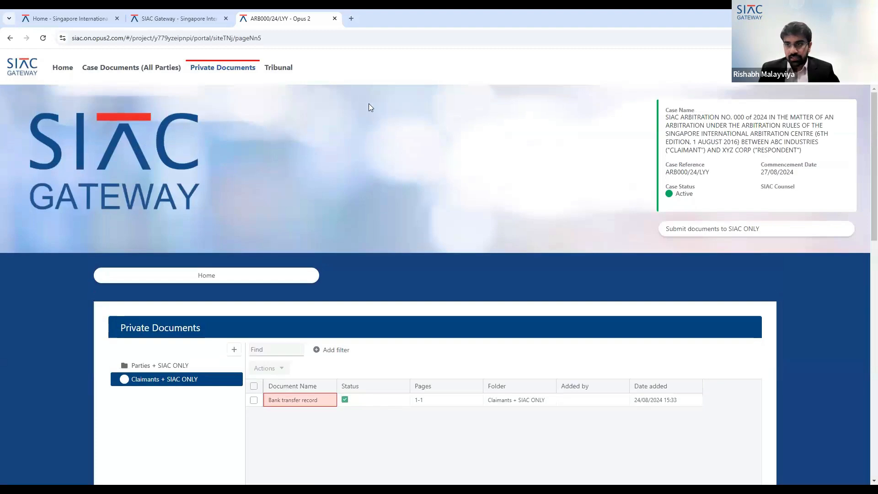
click(280, 68)
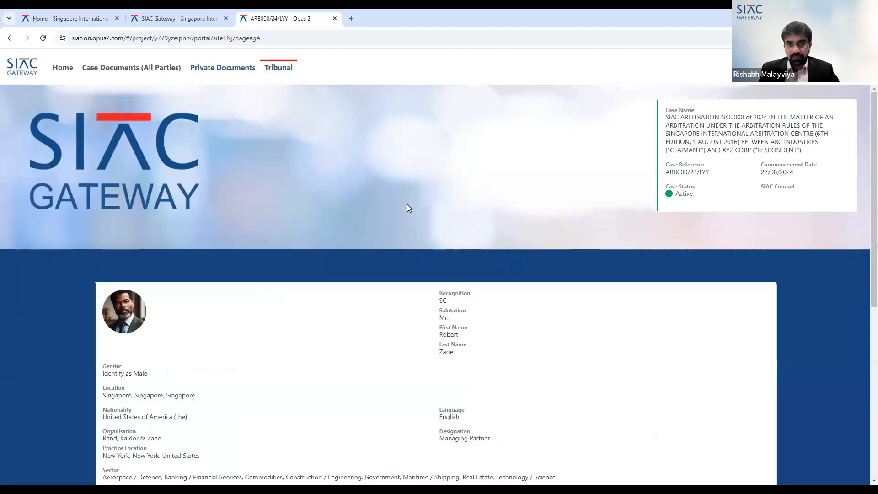
scroll(439, 231, down, 2)
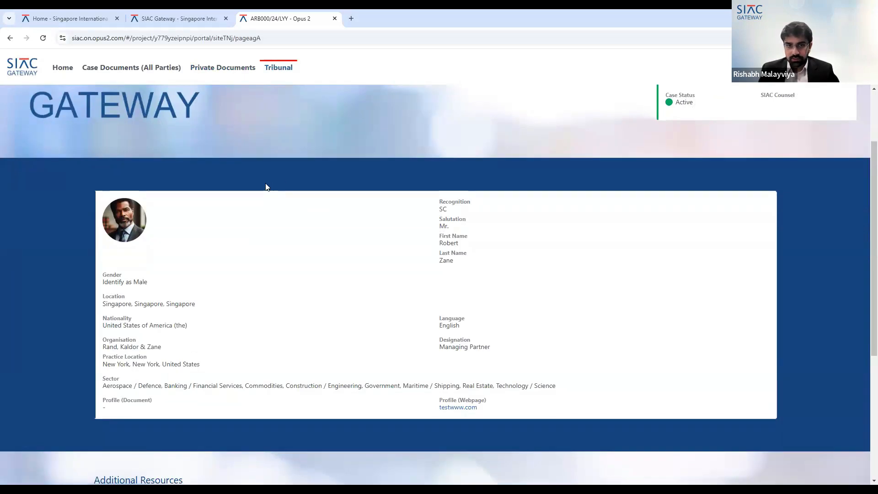
- Return to the case home page and scroll through its case details, case documents and party sections
scroll(528, 370, down, 1)
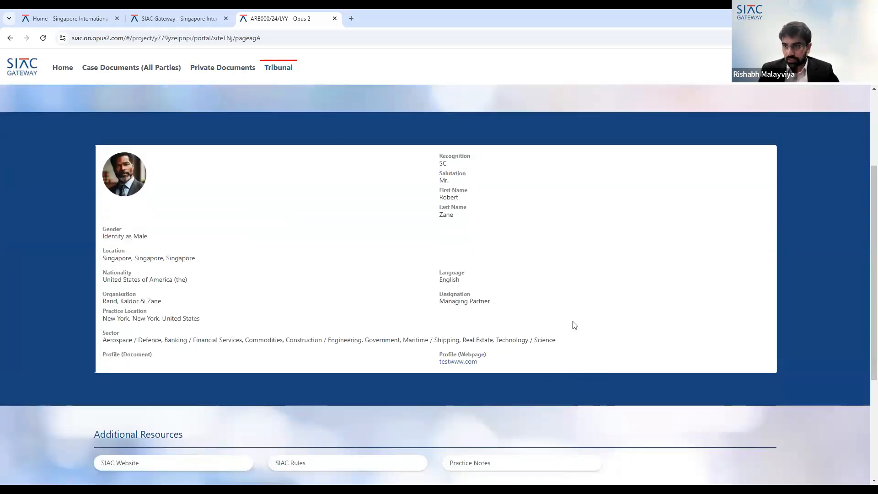
scroll(507, 309, down, 2)
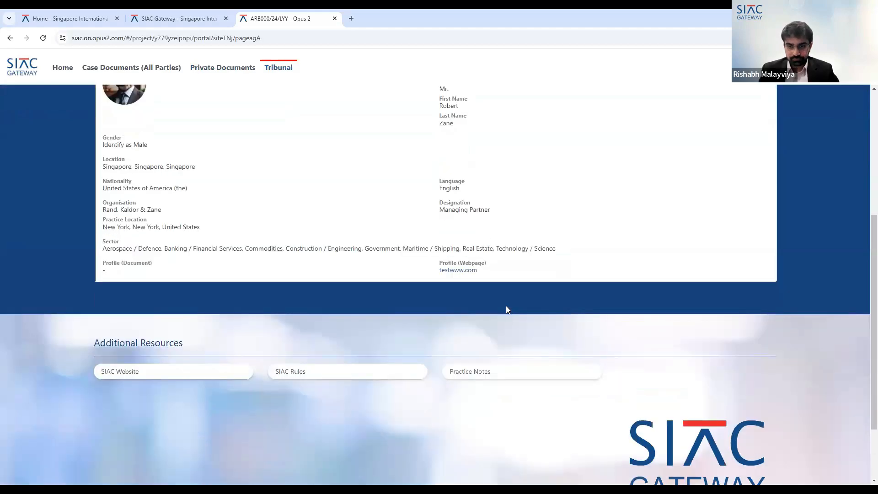
scroll(506, 312, up, 4)
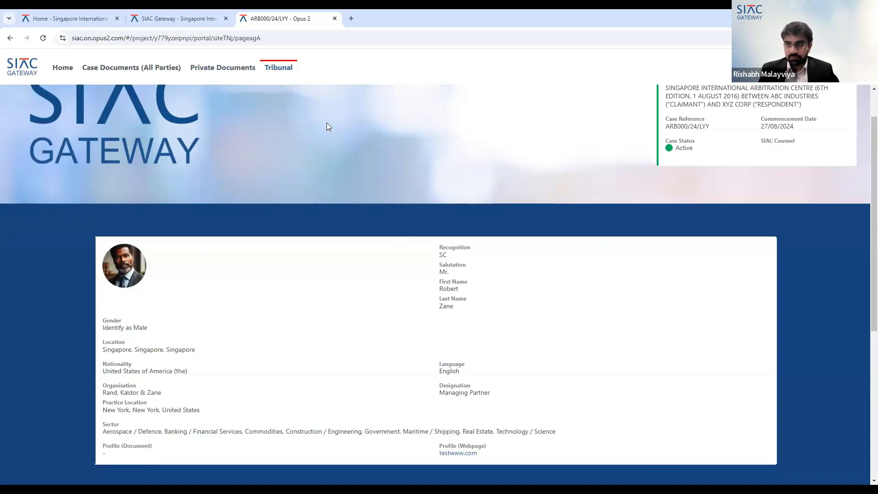
click(64, 68)
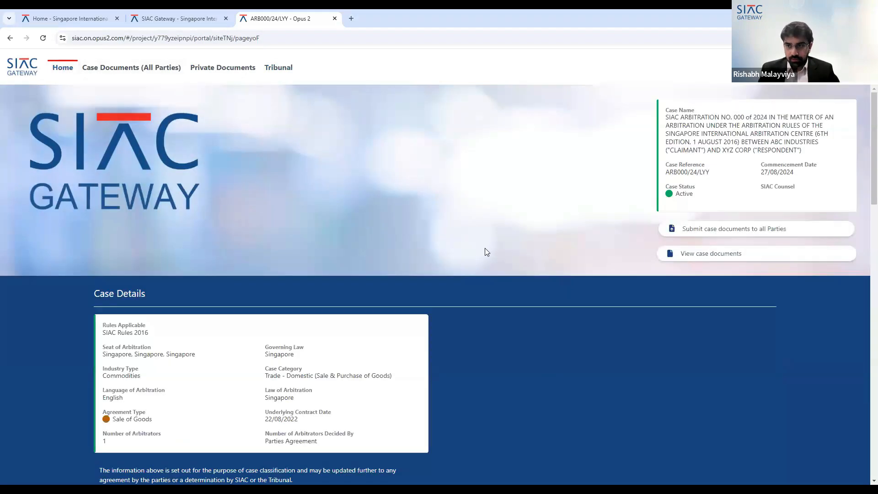
scroll(502, 249, down, 1)
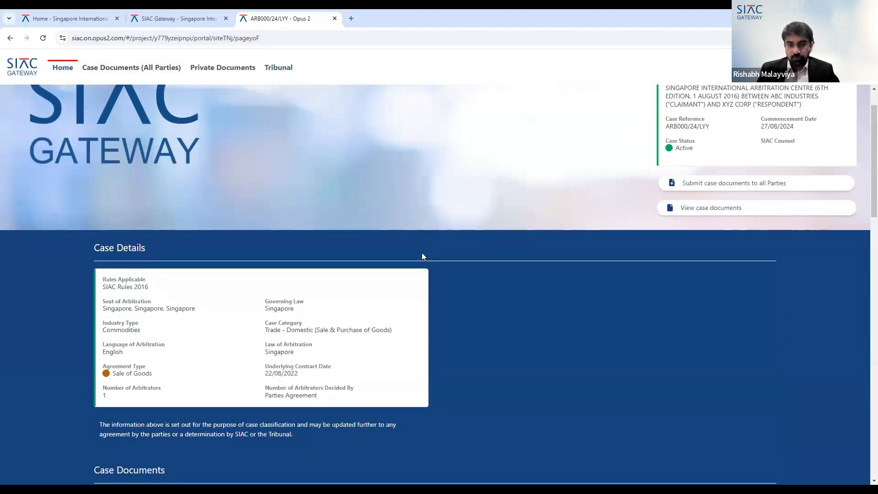
scroll(489, 254, down, 3)
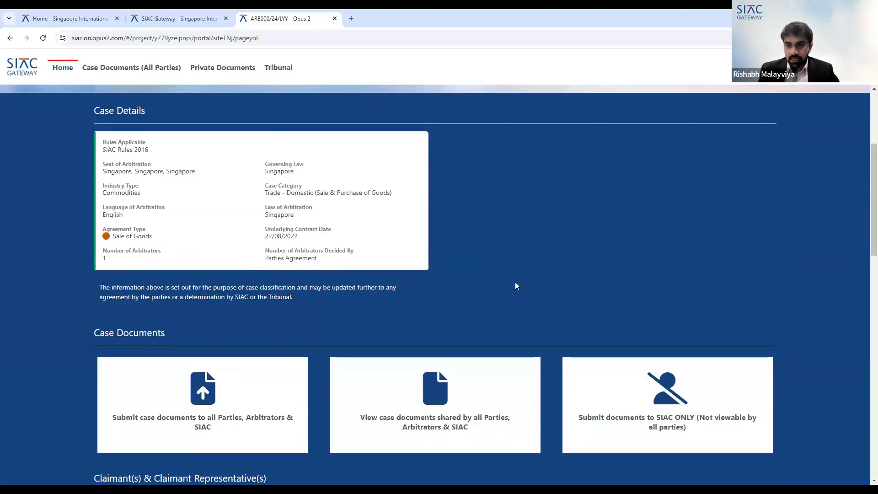
scroll(516, 286, down, 5)
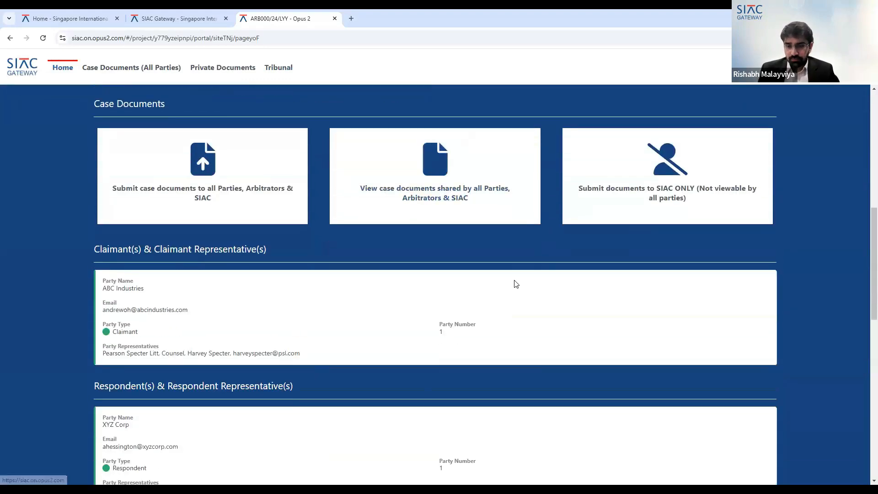
scroll(516, 284, down, 4)
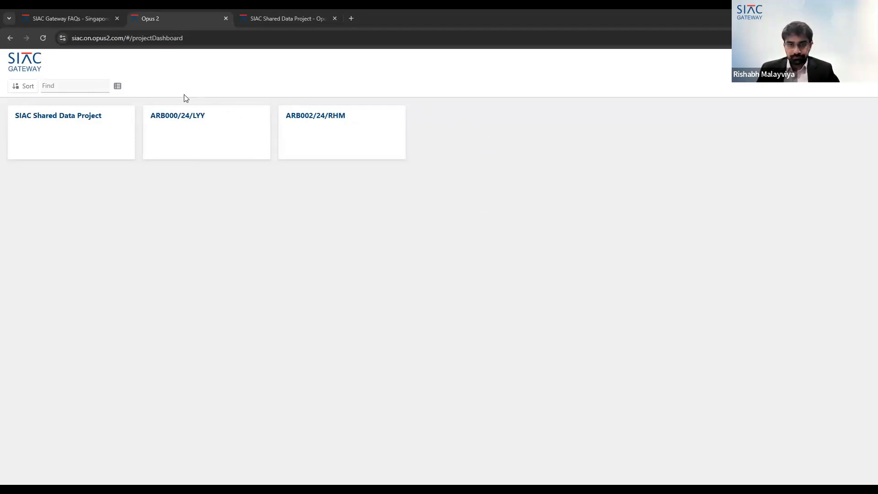
- Open case ARB000/24/LYY from the arbitrator's project dashboard, reload it, and scroll through the arbitrator home page
click(188, 120)
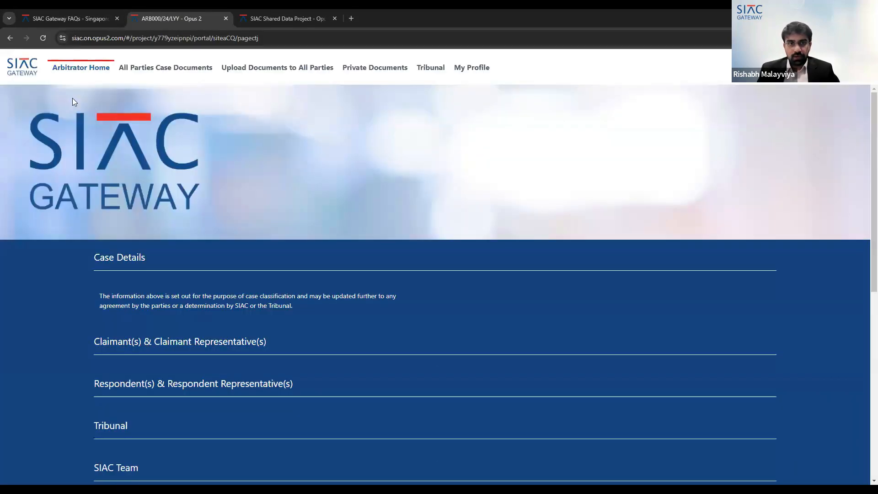
click(43, 41)
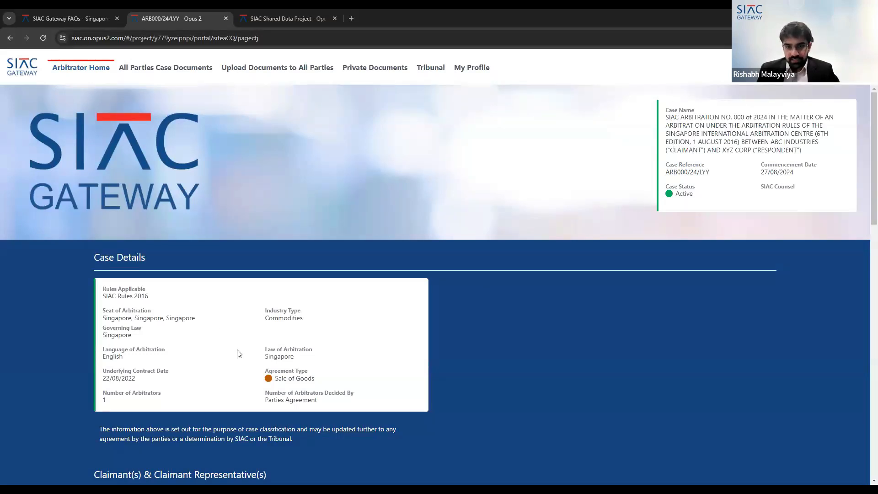
scroll(259, 338, down, 1)
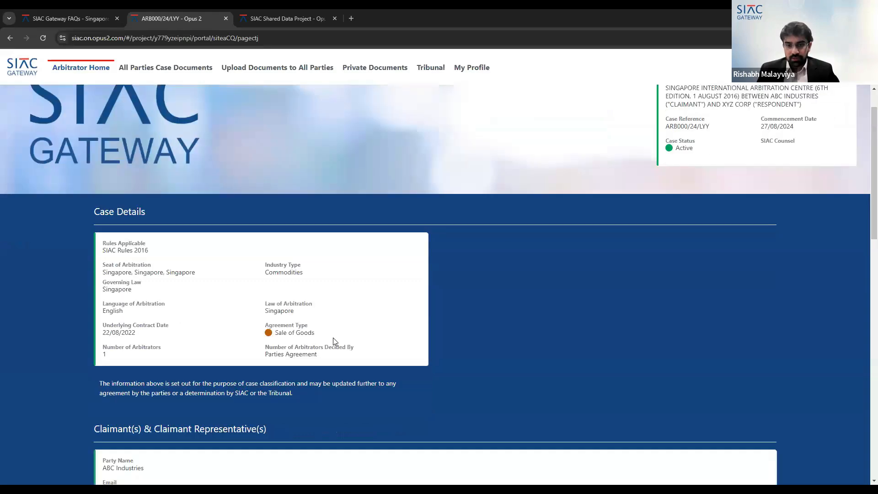
scroll(339, 311, down, 5)
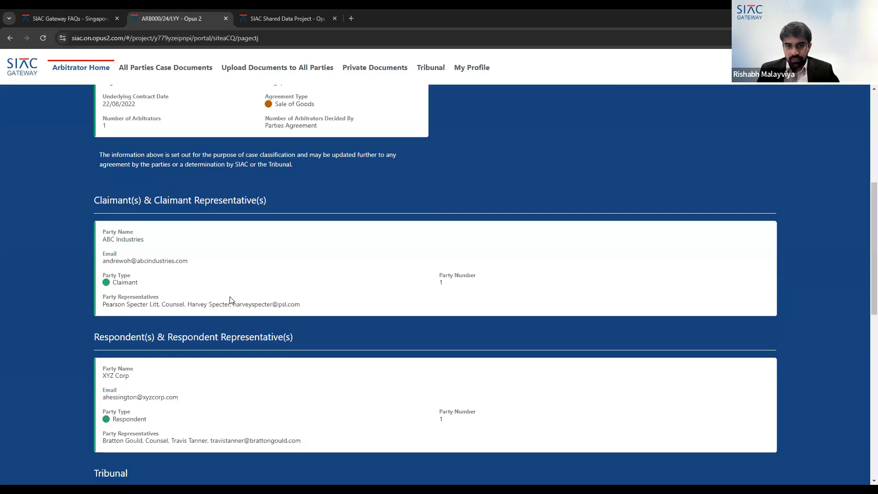
scroll(230, 301, down, 4)
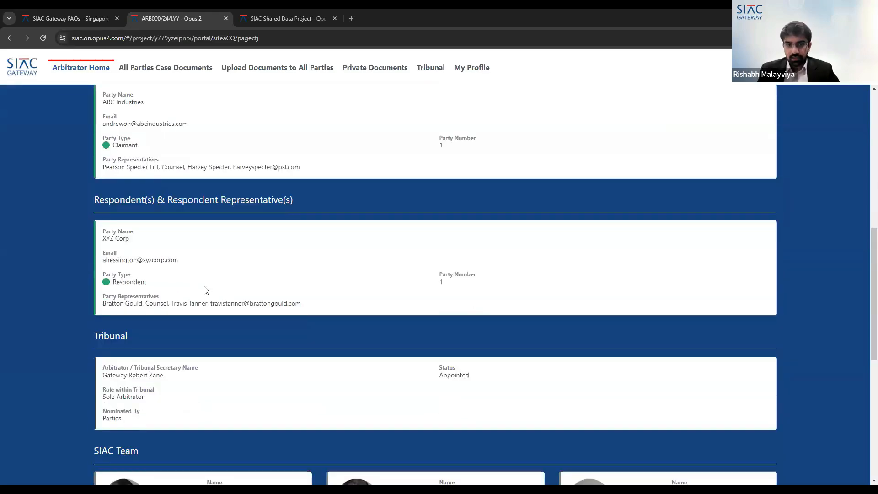
scroll(217, 295, down, 1)
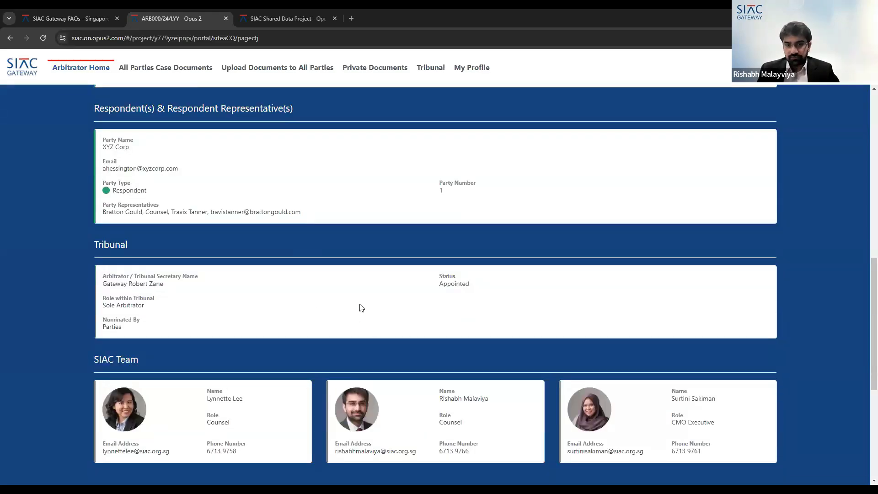
scroll(274, 320, down, 1)
scroll(210, 338, down, 2)
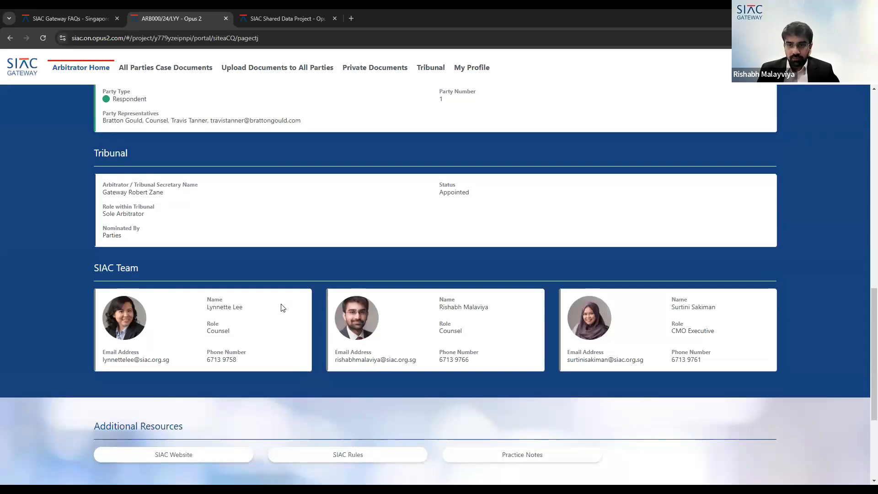
scroll(272, 304, up, 8)
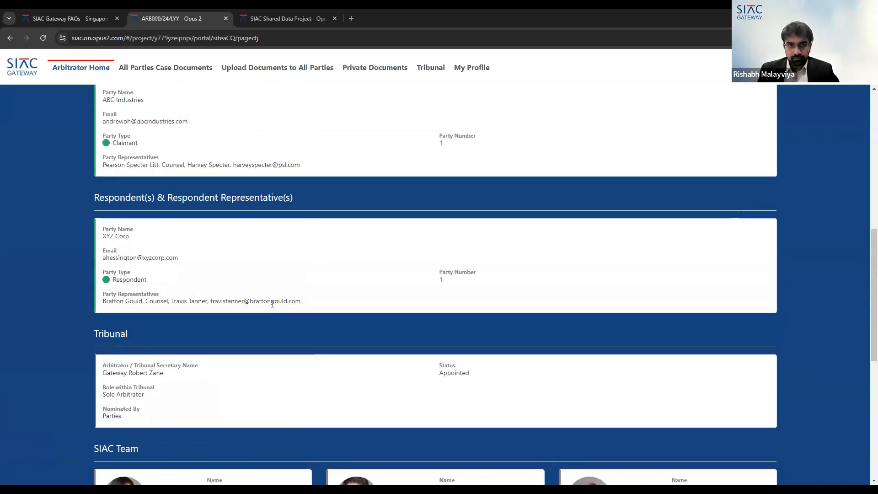
scroll(272, 215, up, 4)
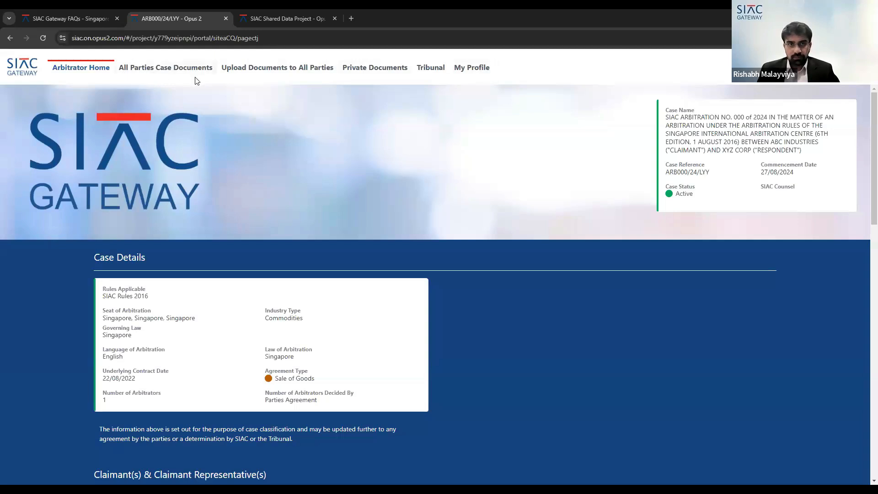
- Open All Parties Case Documents, expand its folder, and view the Notice of Arbitration in From Claimant(s)
click(172, 69)
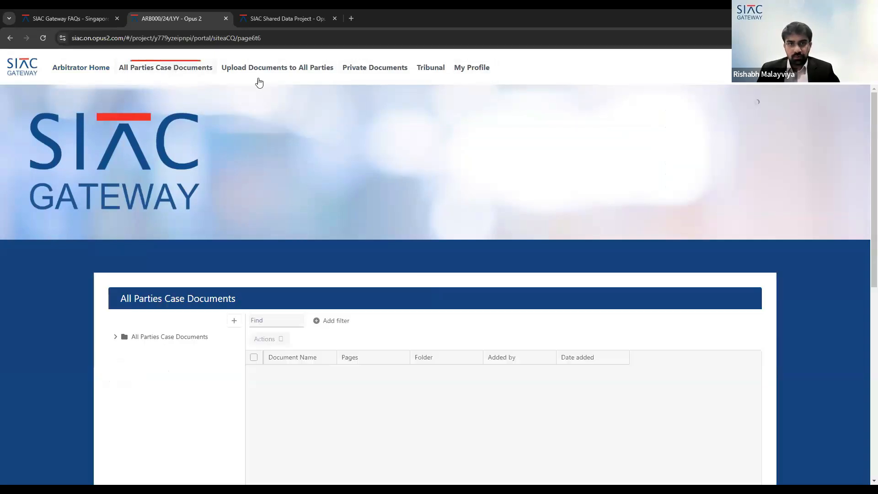
click(115, 337)
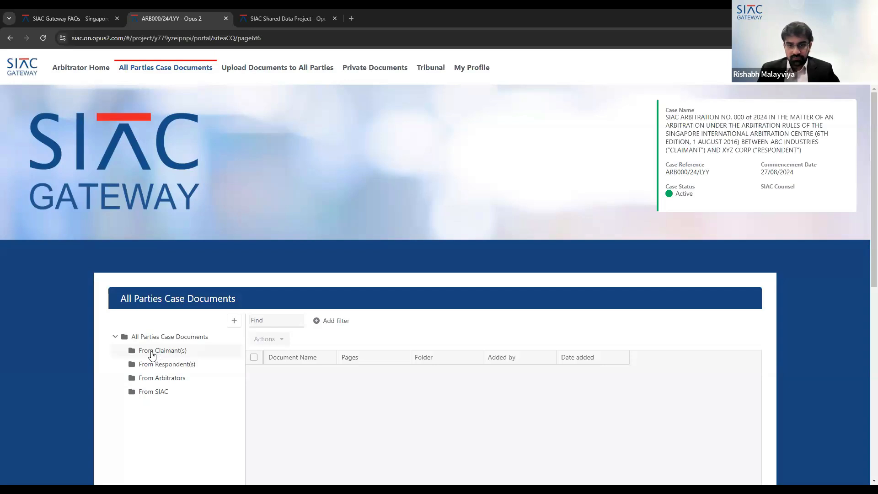
click(152, 355)
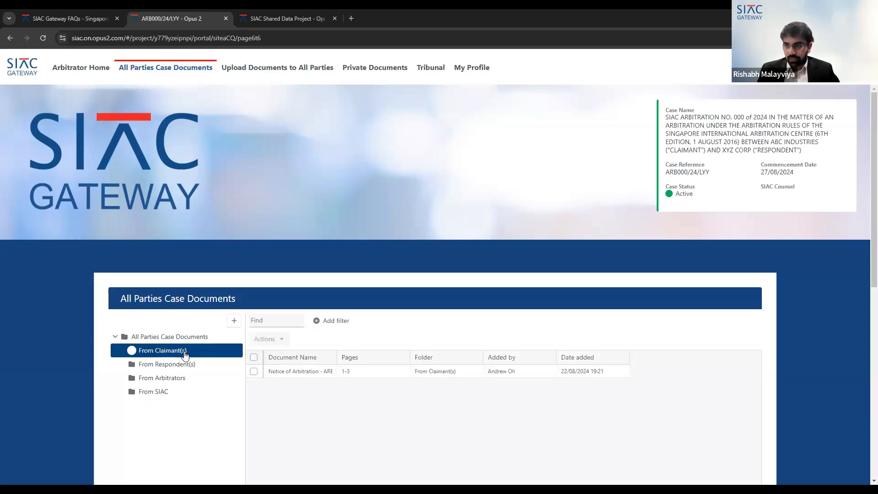
click(322, 371)
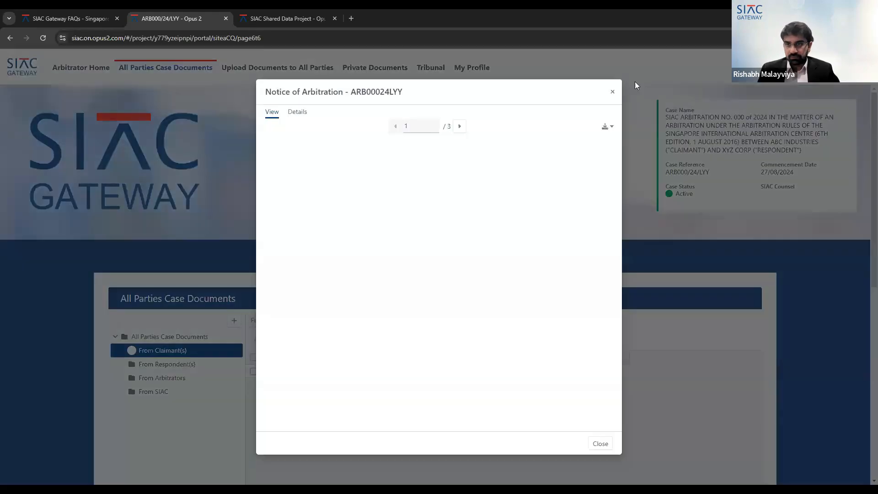
click(246, 358)
- Browse the From Respondent(s), From Arbitrators and From SIAC folders, opening and closing the Procedural Order
click(180, 365)
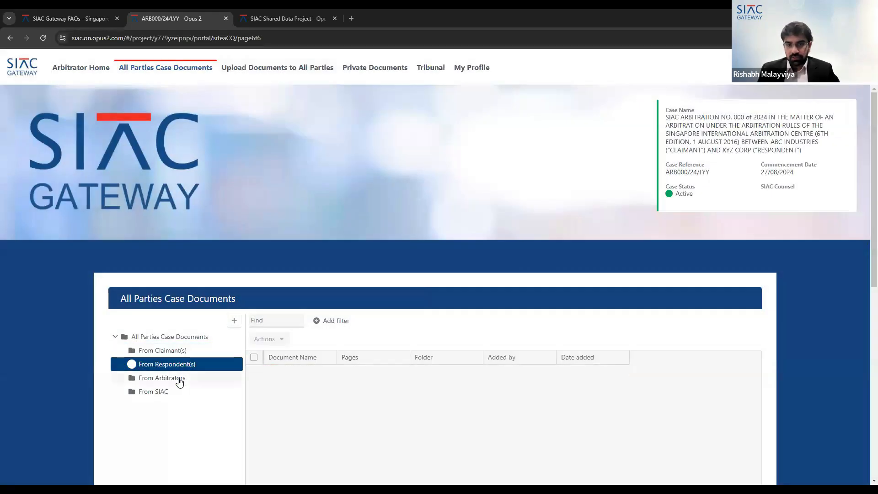
click(179, 380)
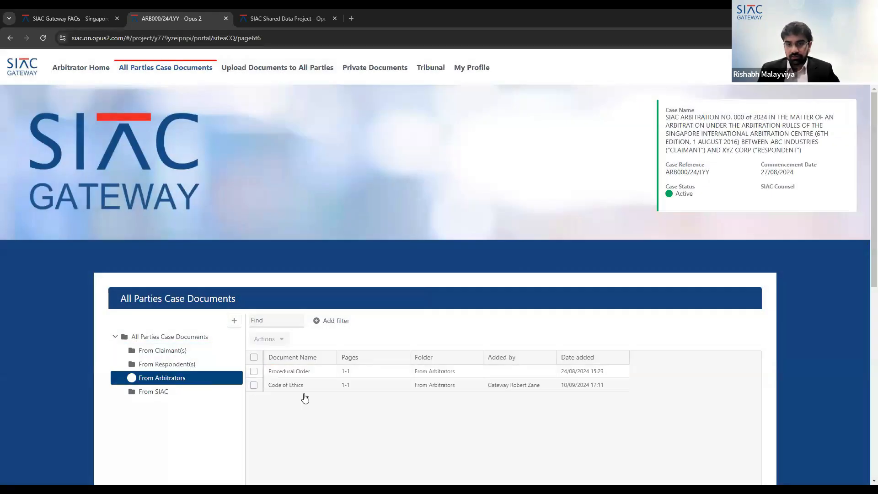
click(299, 371)
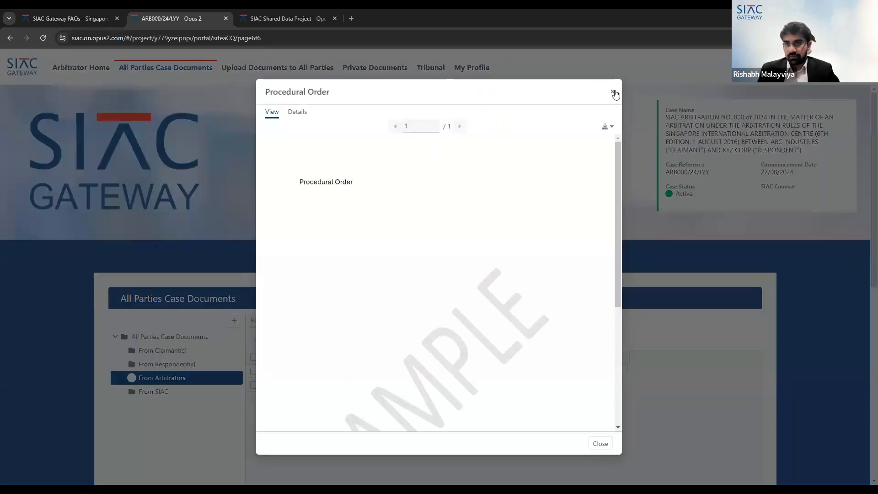
click(613, 92)
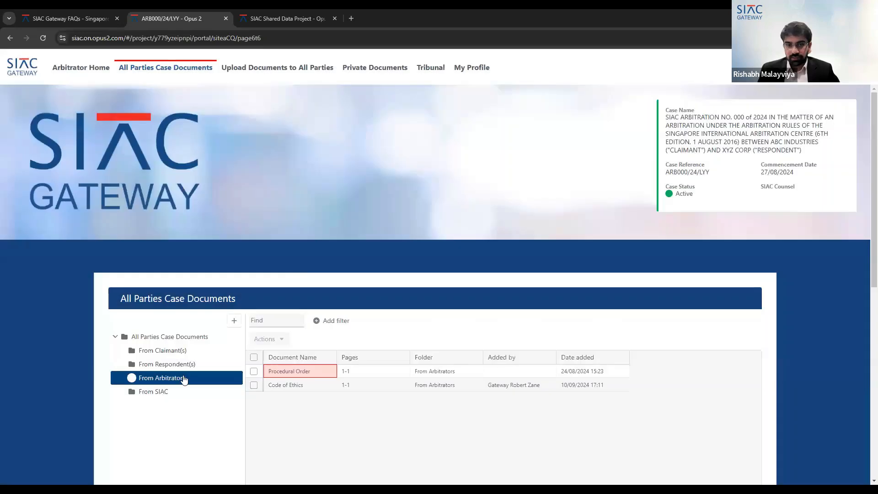
click(158, 394)
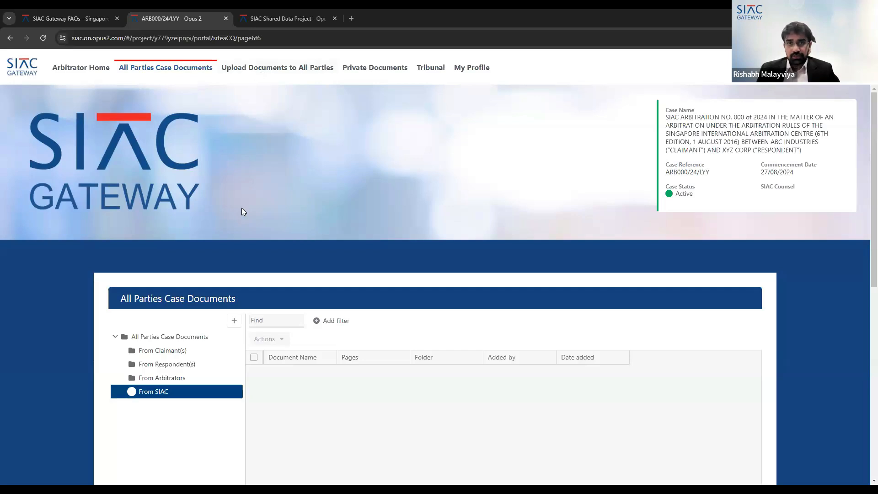
- Open Upload Documents to All Parties, then open and cancel the submission dialog and its upload window
click(273, 69)
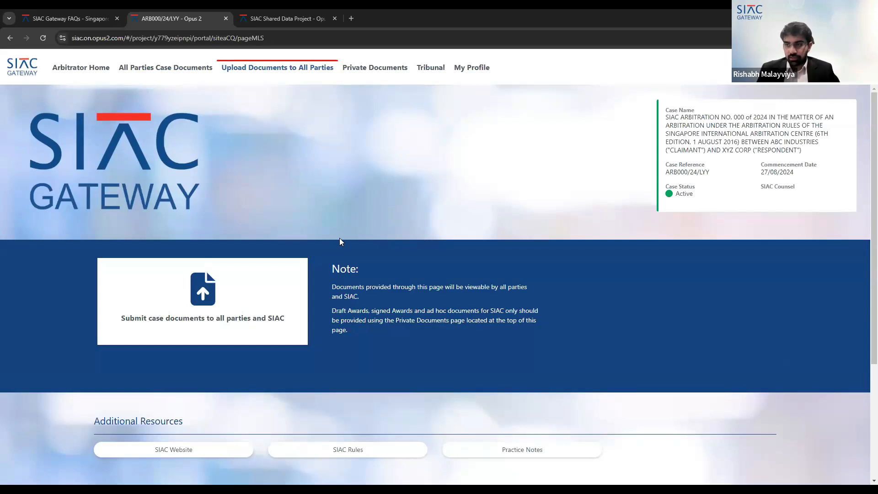
click(202, 291)
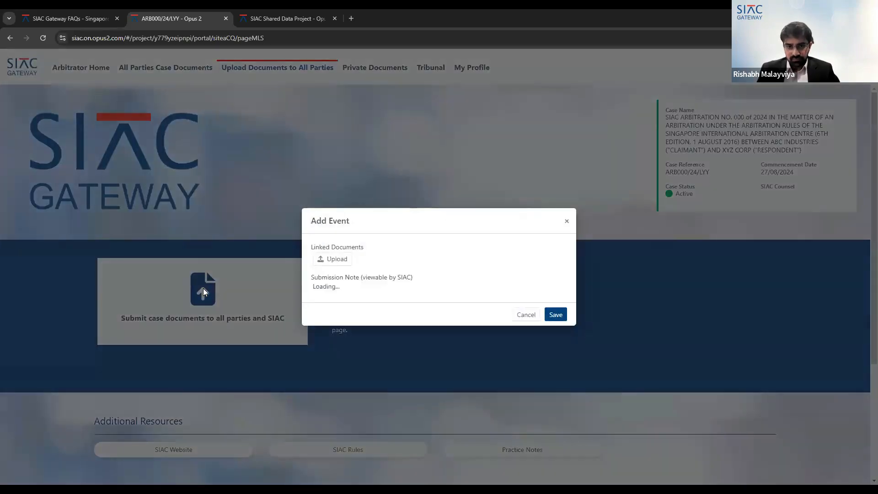
click(333, 217)
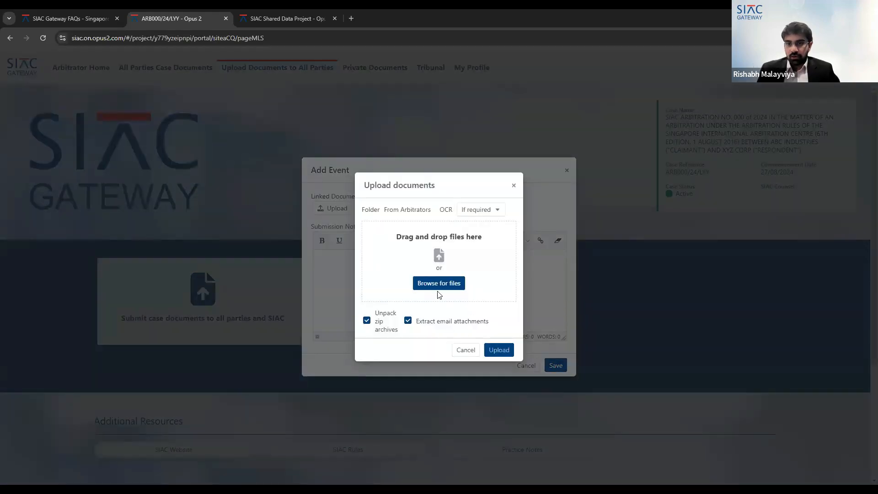
click(513, 186)
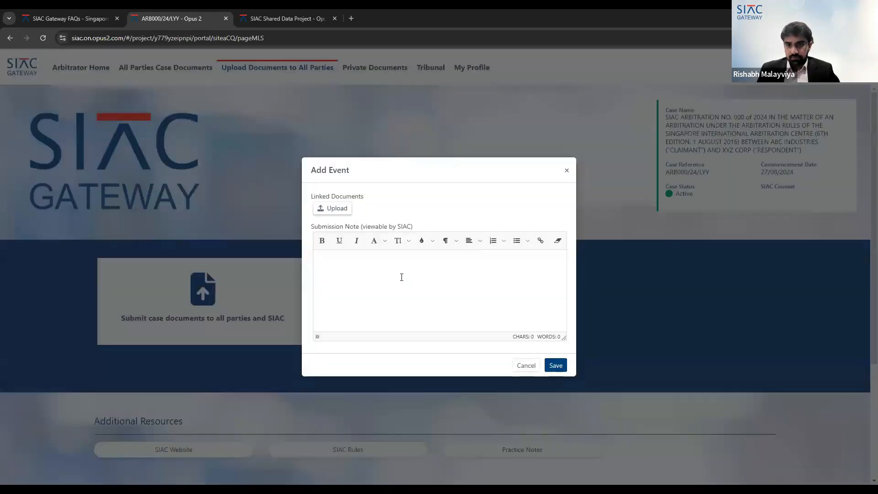
click(535, 369)
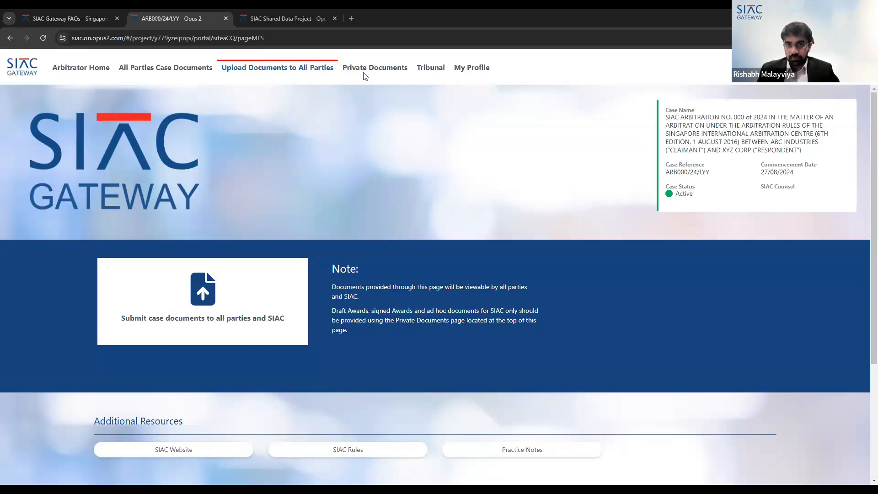
- Open Private Documents and the Submit documents to SIAC ONLY dialog, then close it
scroll(407, 249, down, 1)
scroll(406, 246, up, 1)
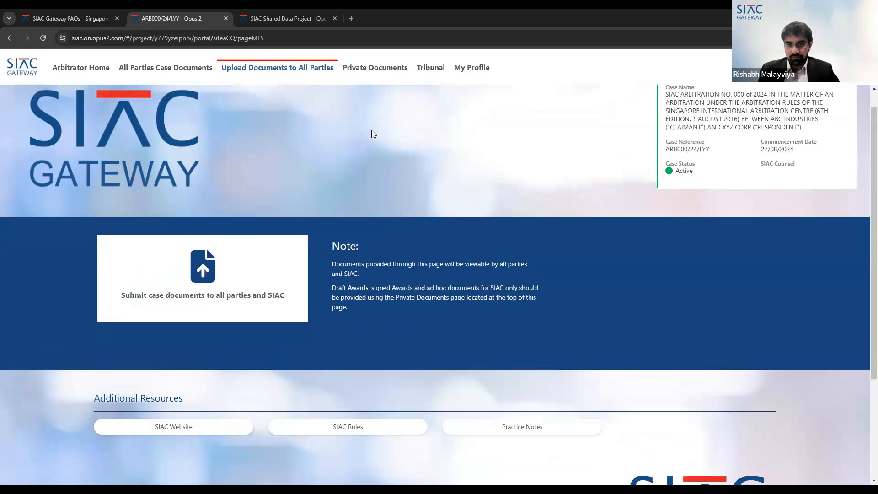
click(384, 72)
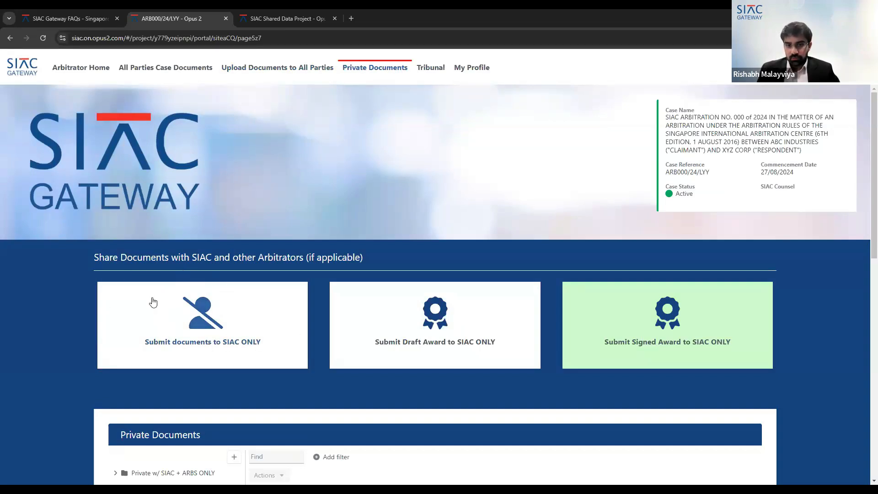
click(208, 306)
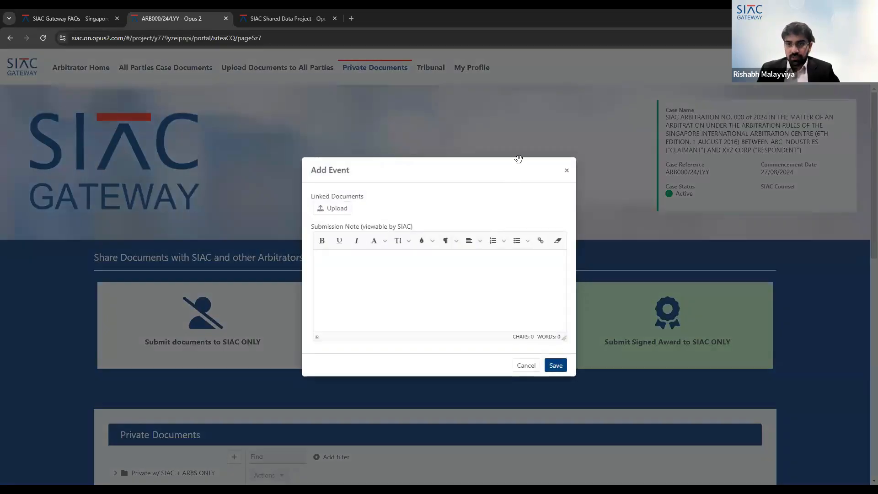
click(567, 171)
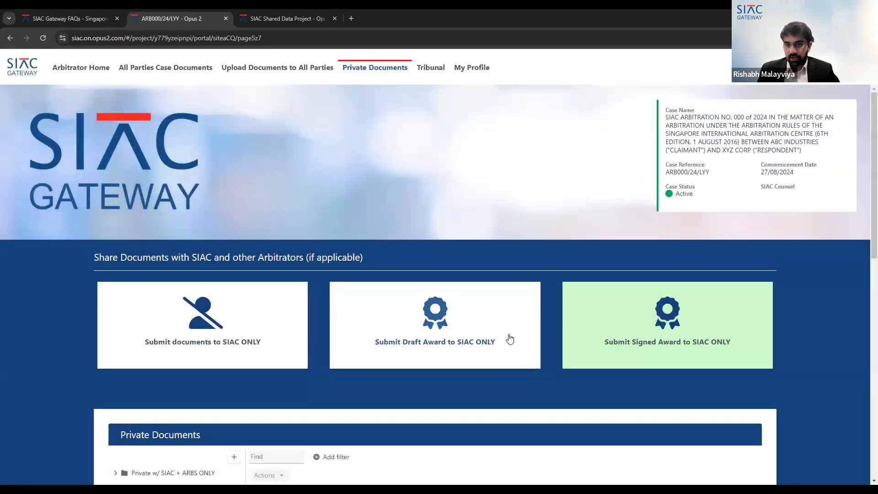
- Open the Submit Draft Award to SIAC ONLY dialog, then close it
click(537, 294)
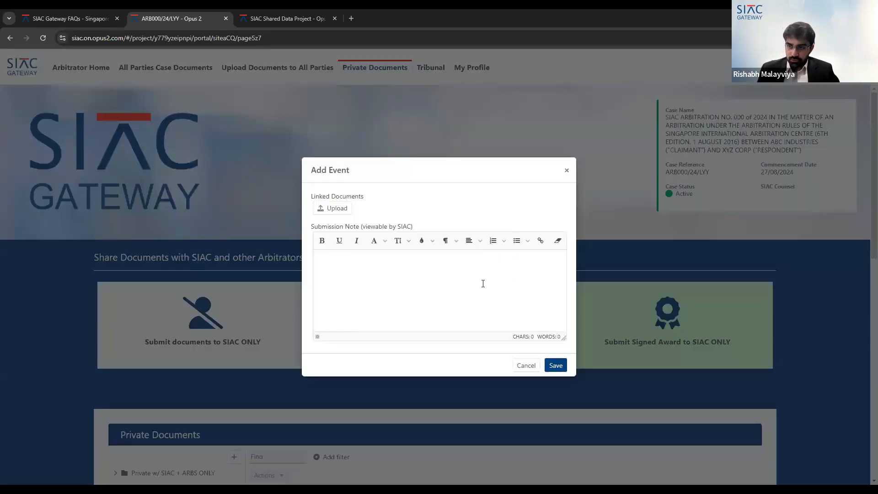
click(566, 172)
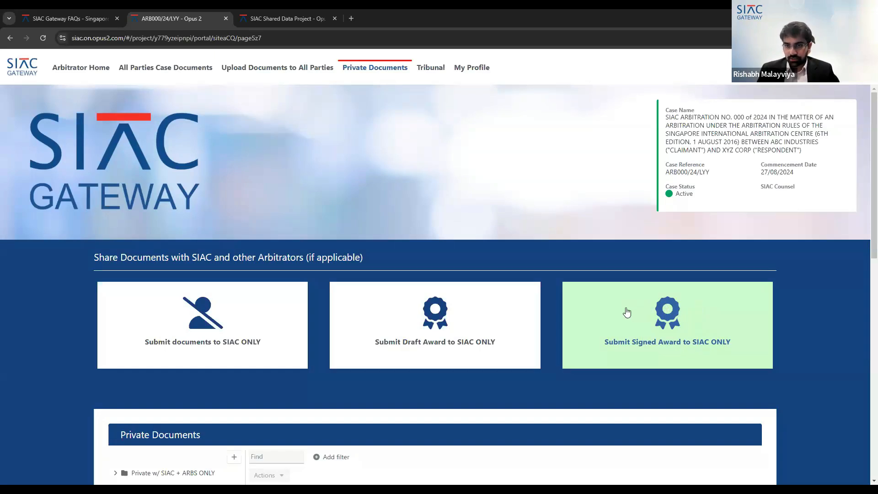
- Expand the Private w/ SIAC + ARBS ONLY folder and open its Arb + SIAC Private Documents subfolder
scroll(622, 316, down, 1)
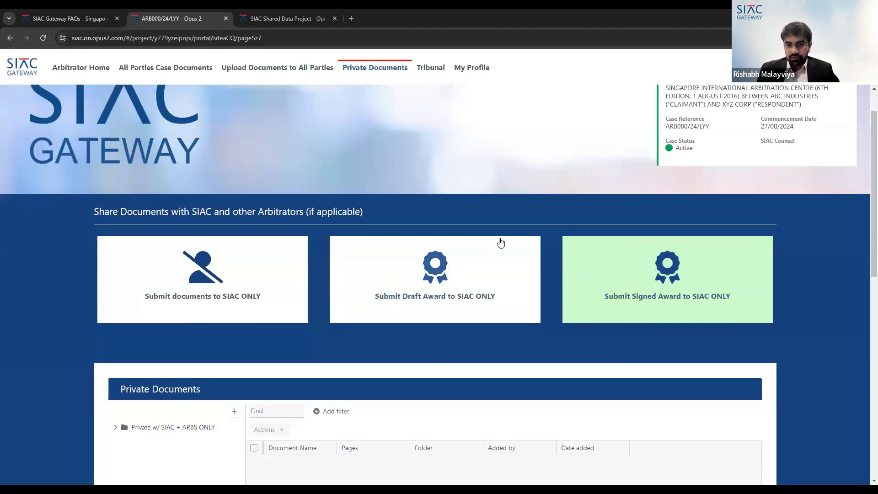
scroll(500, 243, down, 2)
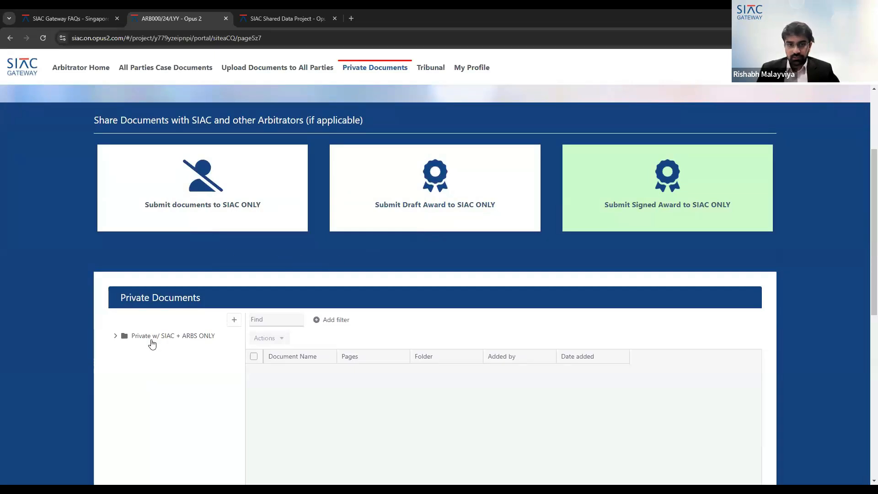
click(115, 337)
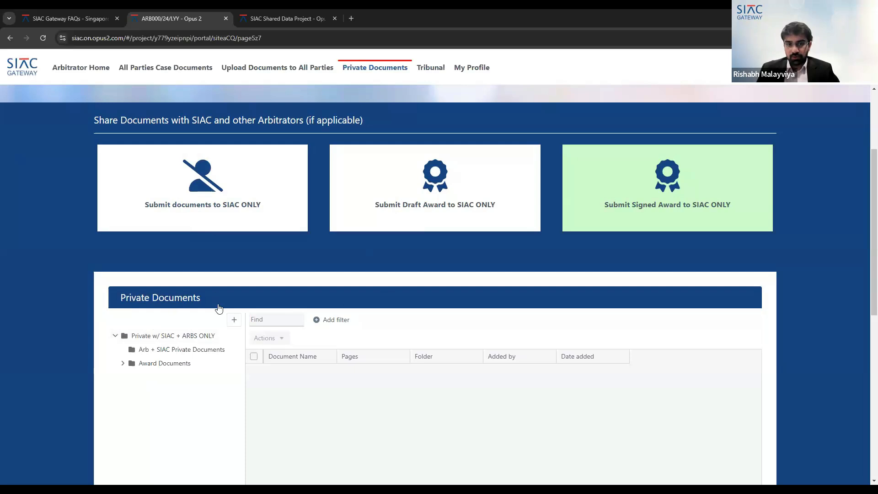
scroll(218, 308, down, 1)
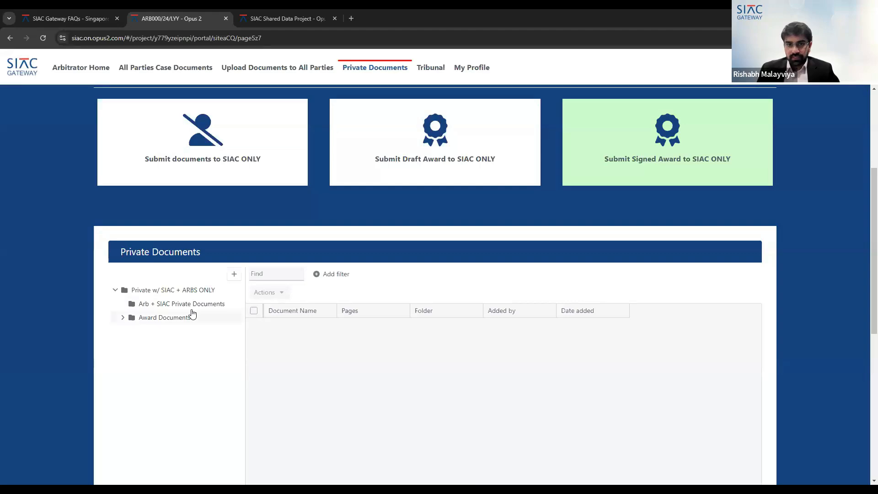
click(238, 304)
- Open the Tribunal page and review the arbitrator's profile details
scroll(413, 303, up, 4)
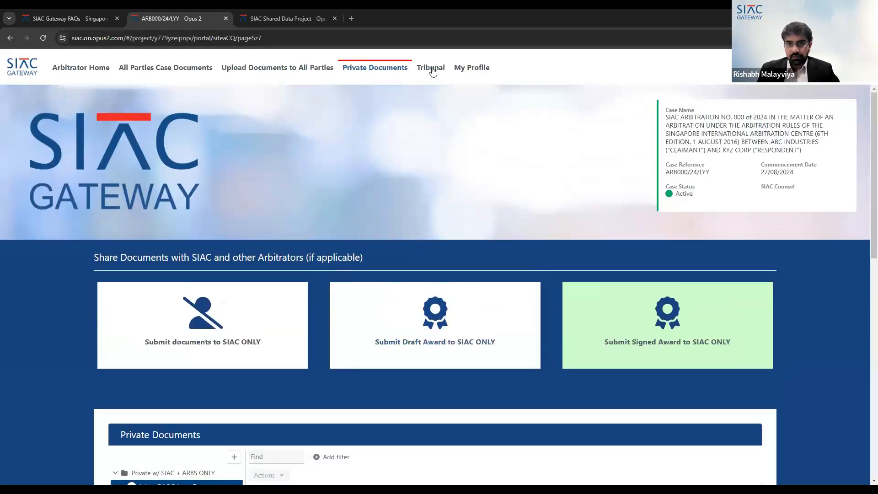
click(432, 69)
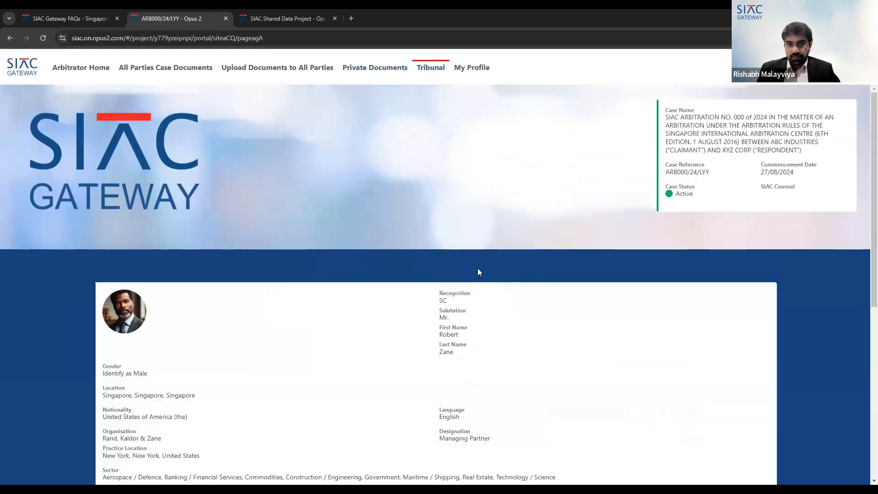
scroll(435, 268, down, 2)
scroll(393, 268, down, 2)
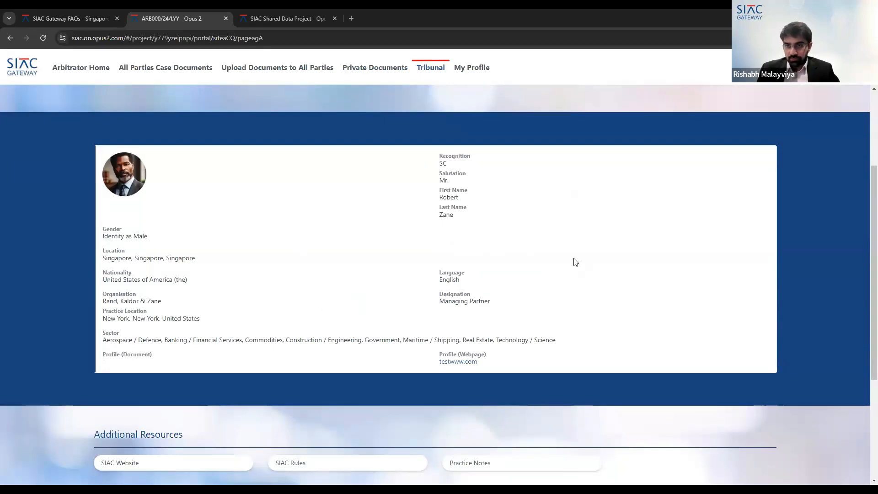
scroll(580, 269, down, 1)
scroll(581, 271, down, 2)
scroll(576, 272, up, 5)
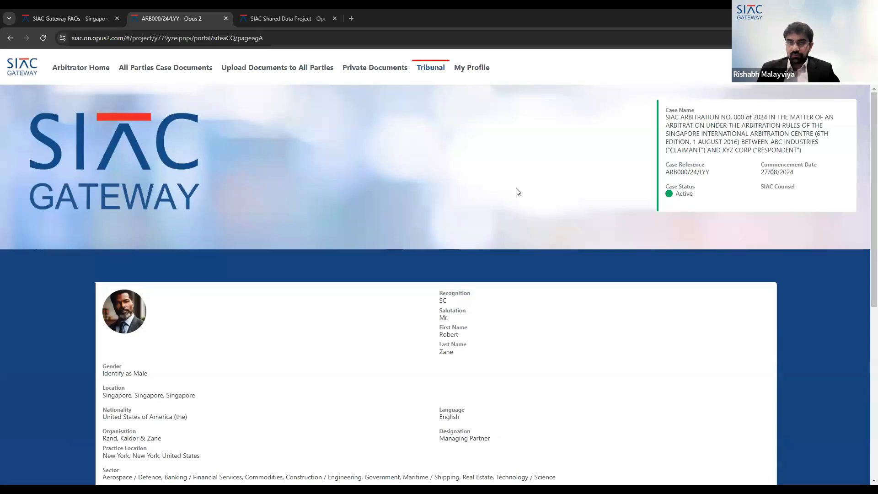
- Open the My Profile page and review the arbitrator profile and its options
click(487, 75)
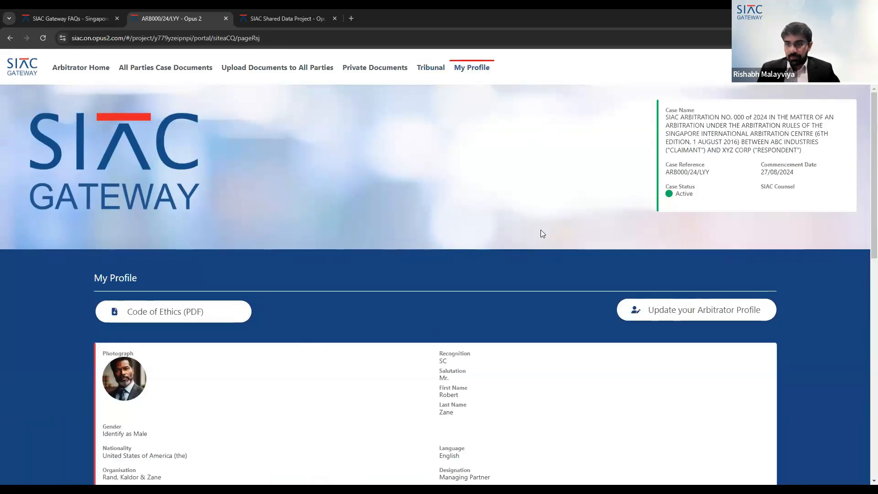
scroll(541, 229, down, 3)
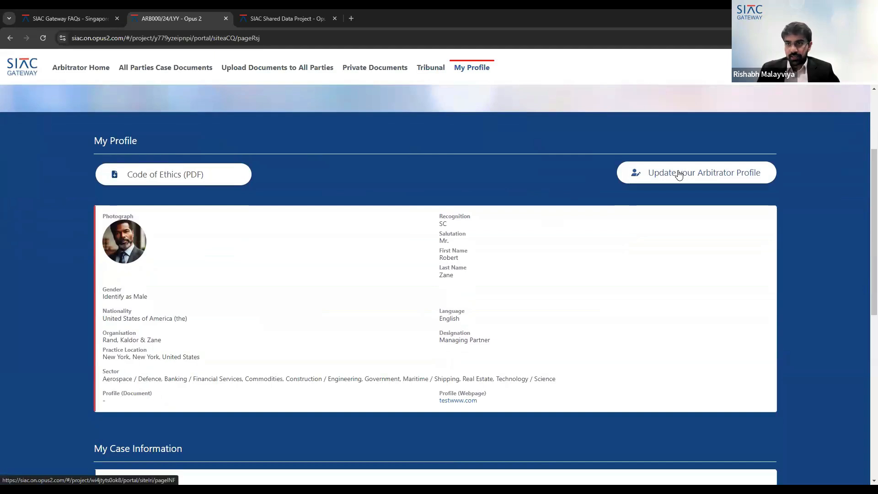
scroll(691, 221, up, 1)
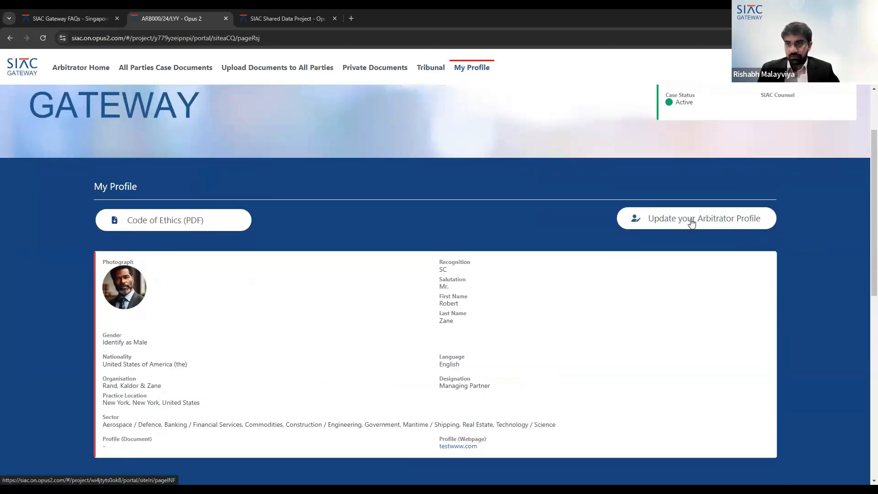
- Open Update your Arbitrator Profile and view the profile record's details
click(691, 222)
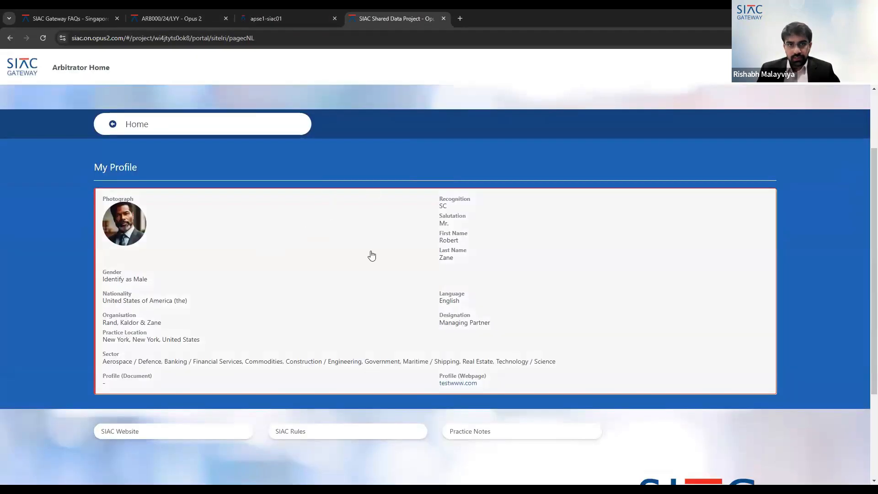
scroll(524, 217, down, 1)
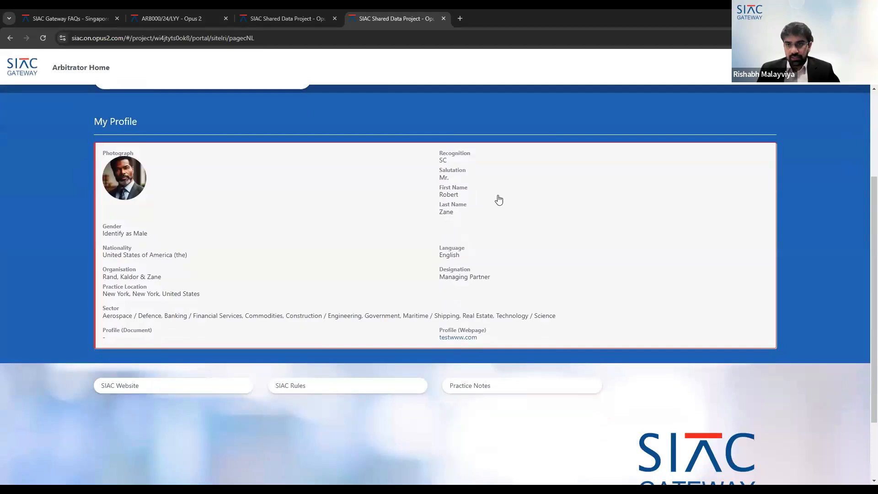
click(545, 197)
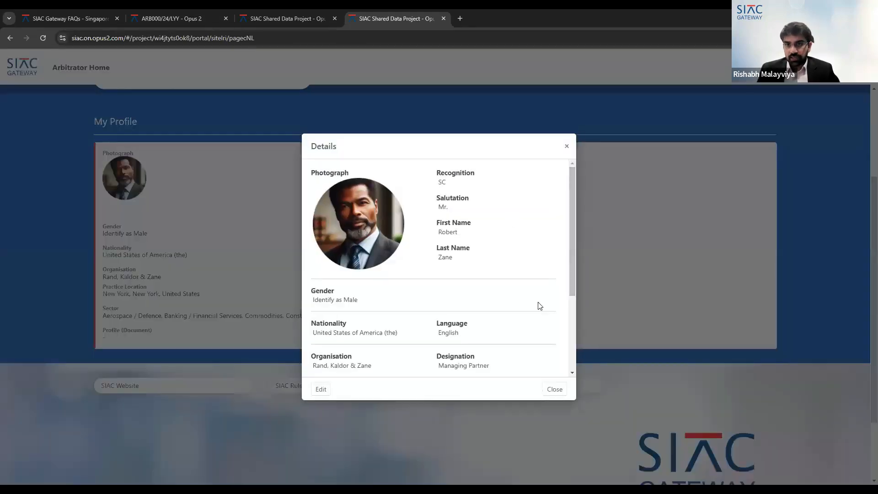
- Open the profile record for editing, review its fields, and cancel without saving
click(320, 389)
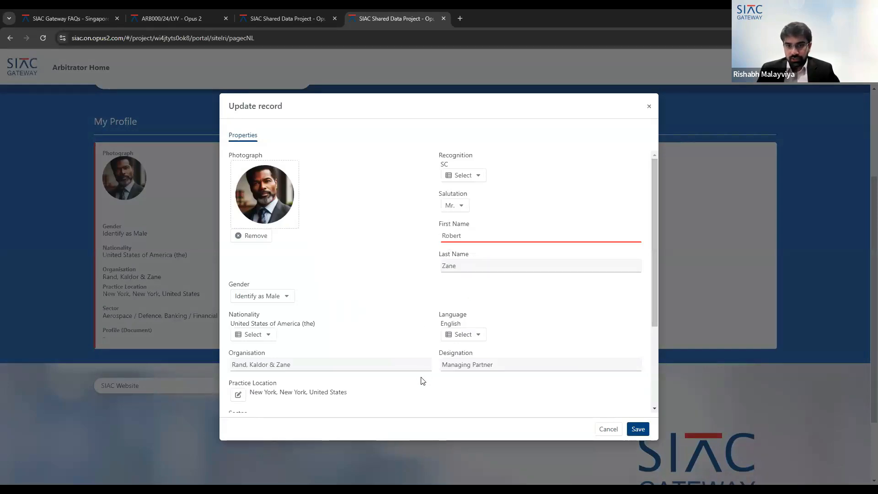
scroll(527, 385, down, 2)
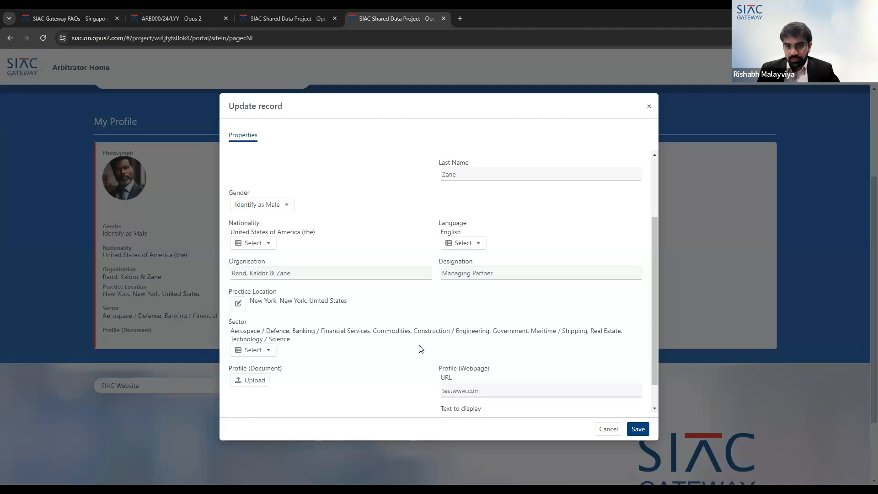
scroll(457, 329, down, 1)
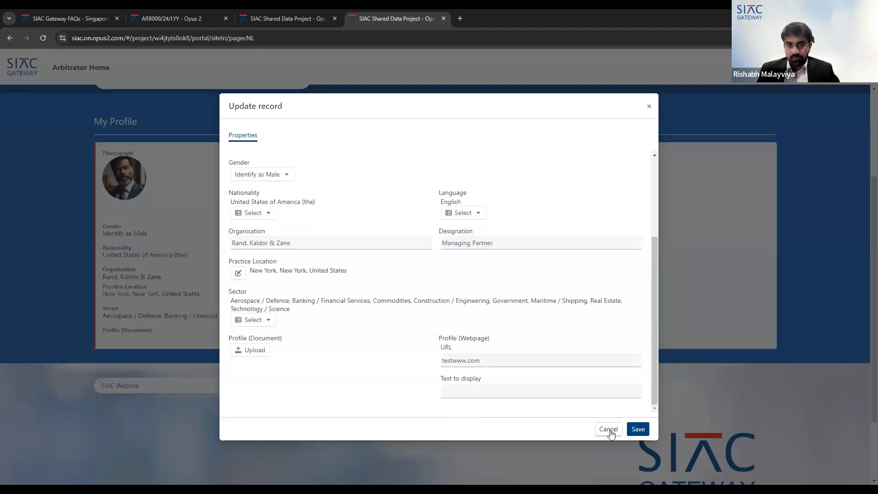
click(609, 429)
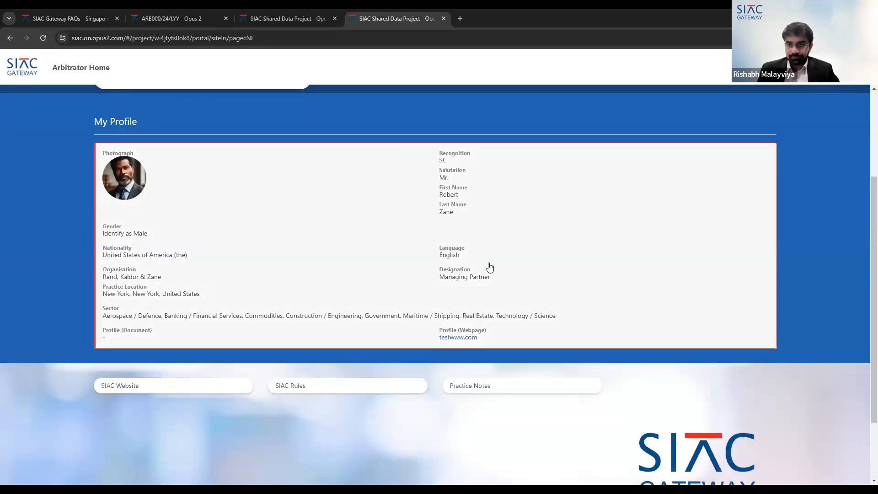
scroll(432, 213, up, 3)
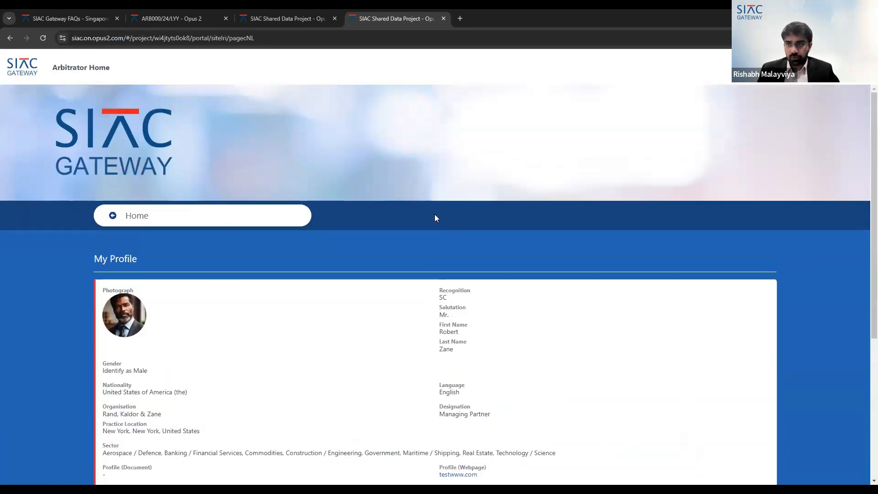